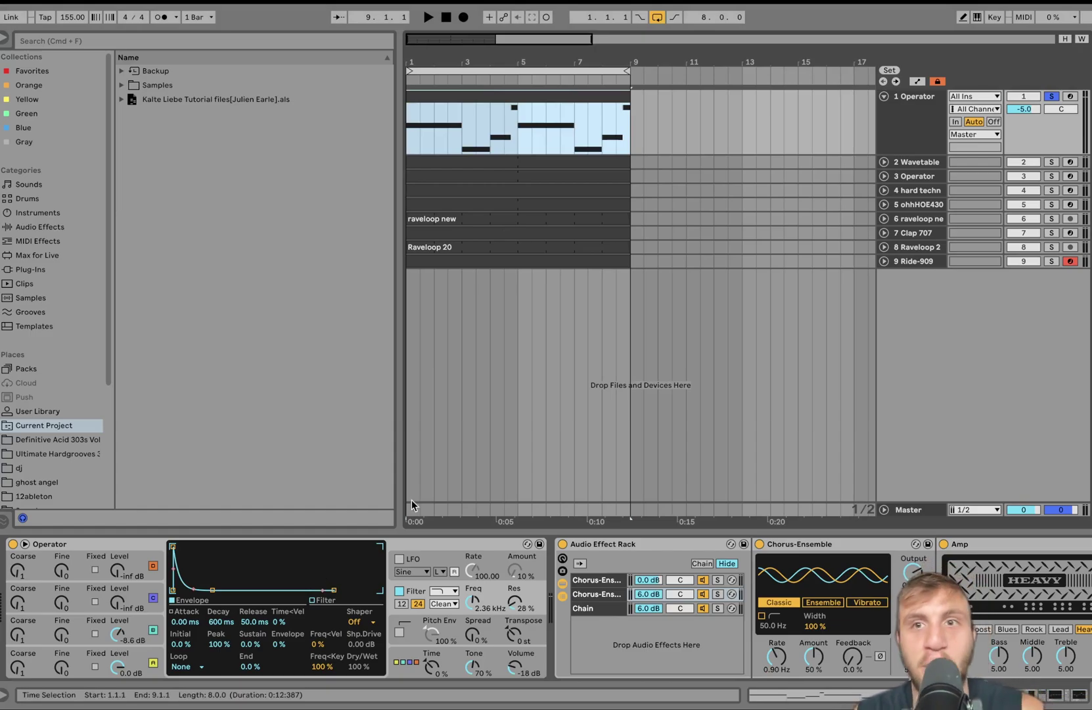
Deactivate the Audio Effect Rack, Auto Pan, both EQ Eights and the Utility on the 1 Operator track.
scroll(571, 612, right, 3)
scroll(572, 612, left, 3)
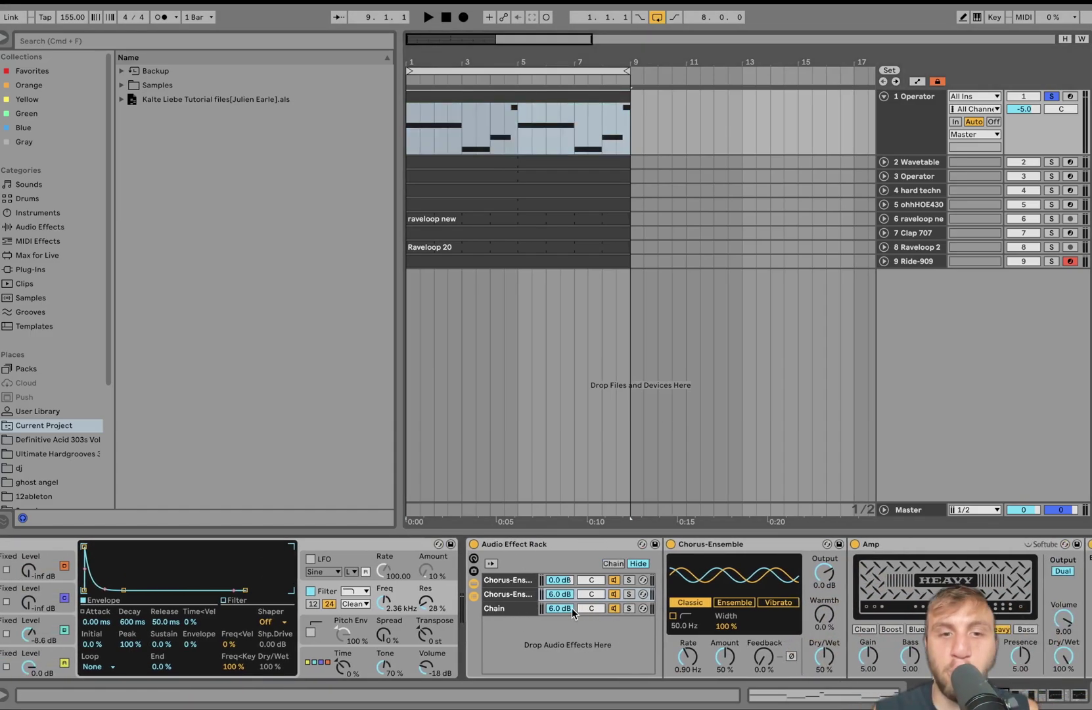
scroll(562, 546, right, 10)
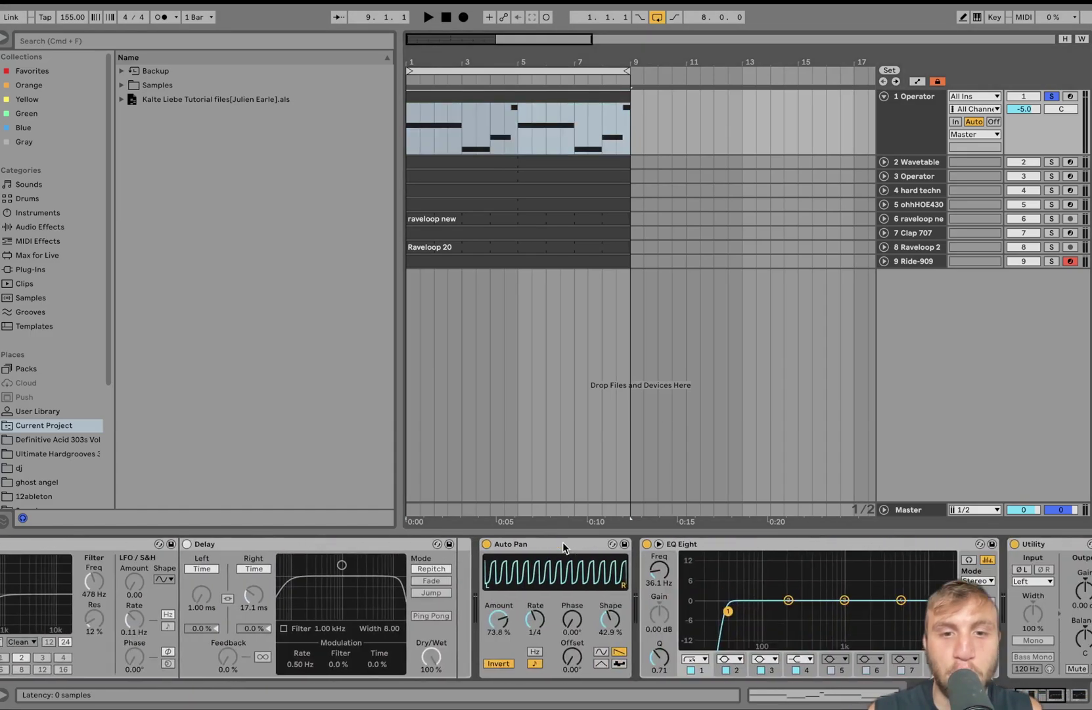
click(304, 544)
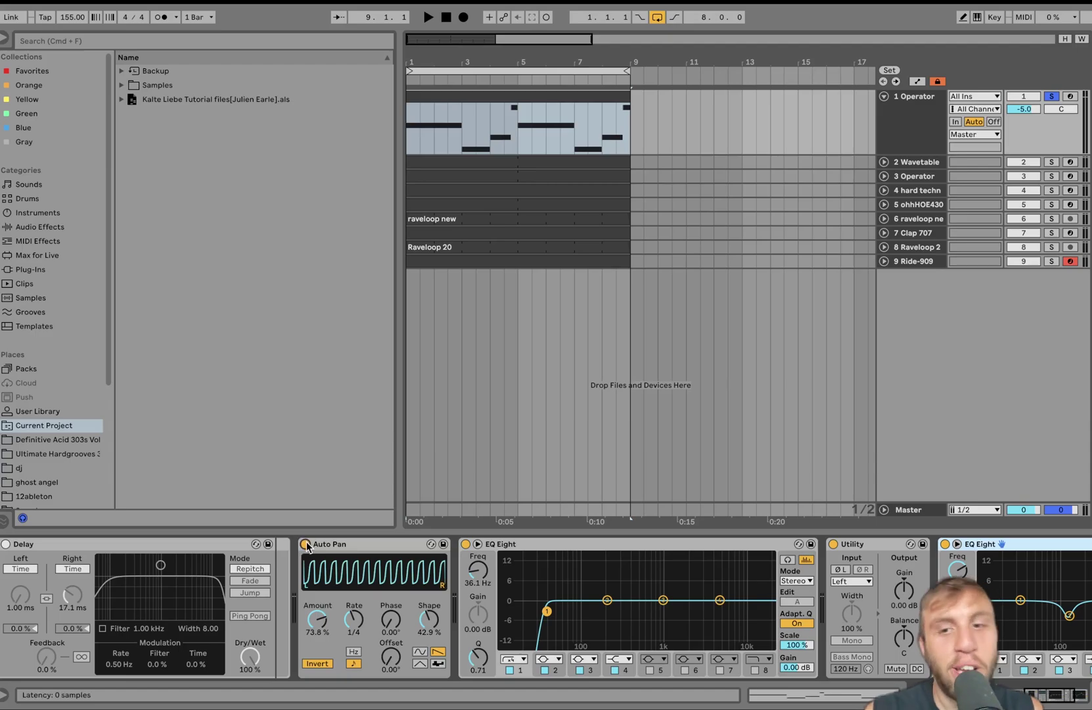
click(465, 544)
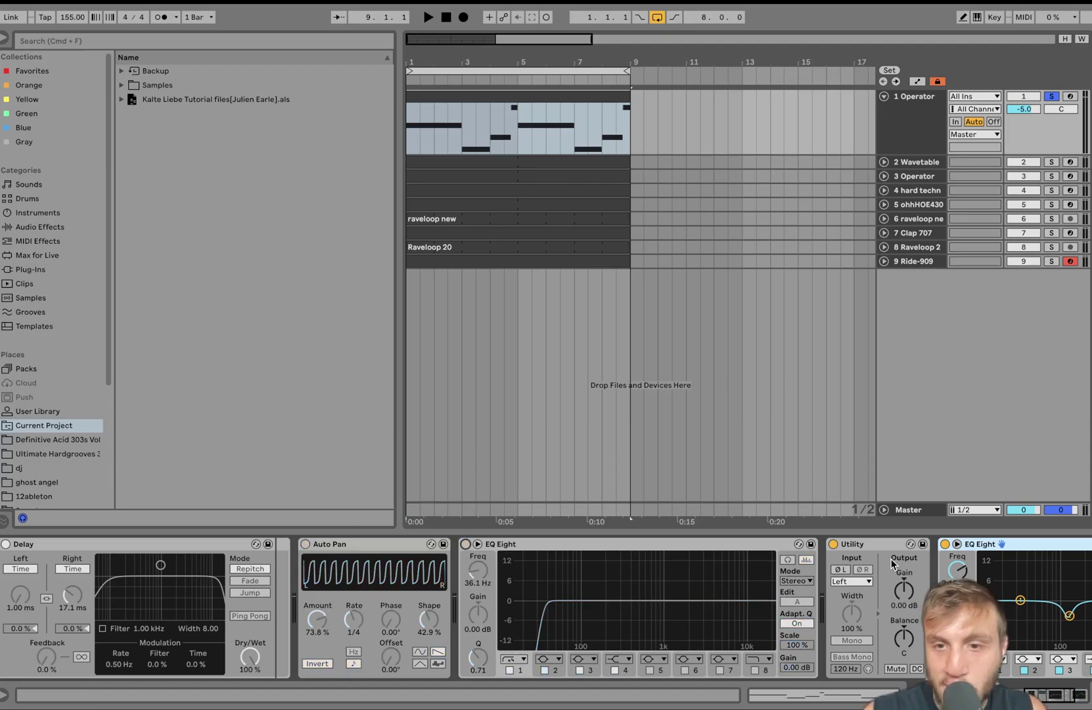
click(834, 545)
click(945, 544)
scroll(949, 547, right, 4)
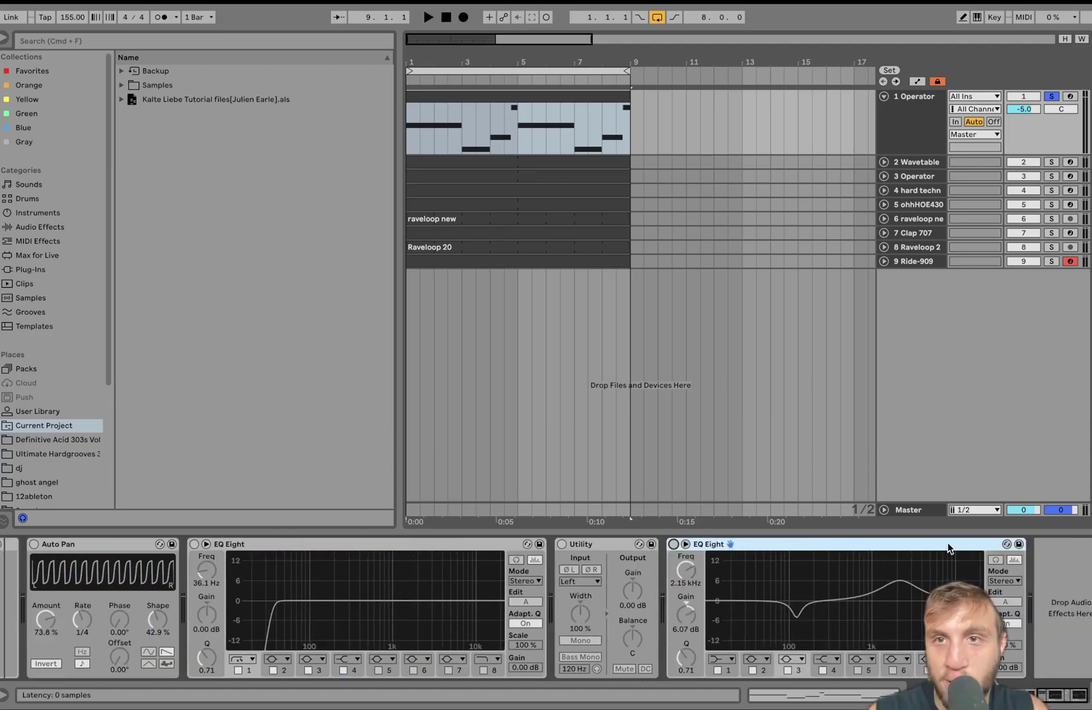
Play the dry Operator sound and view the settings of its oscillators A and B.
scroll(949, 547, left, 15)
key(space)
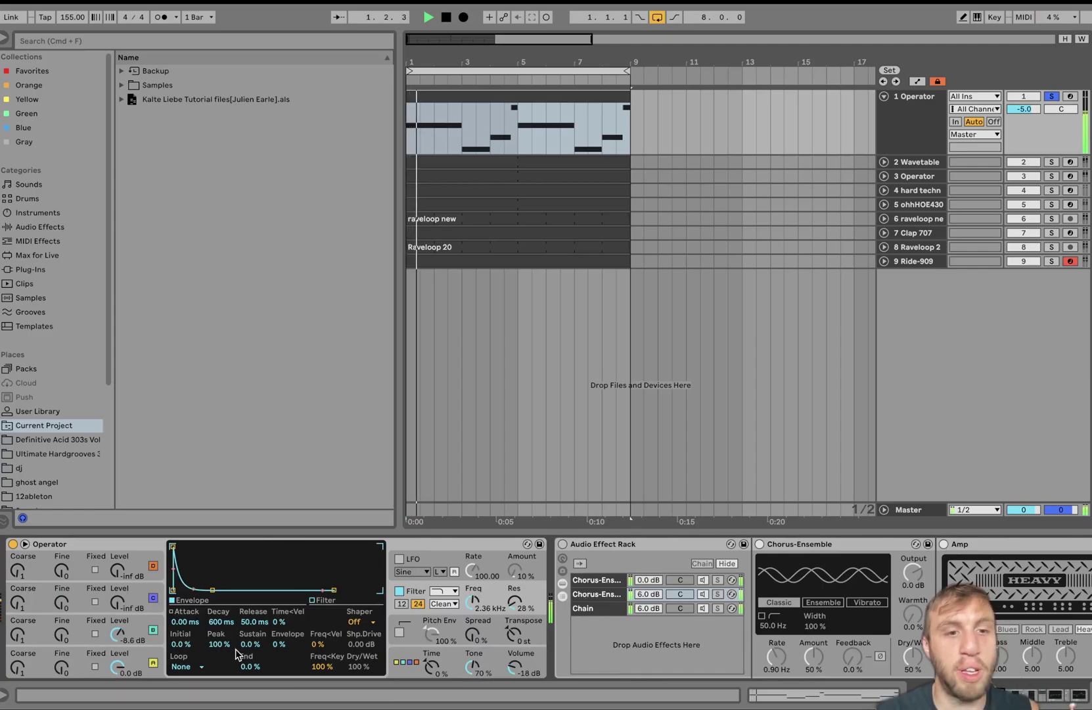
click(140, 652)
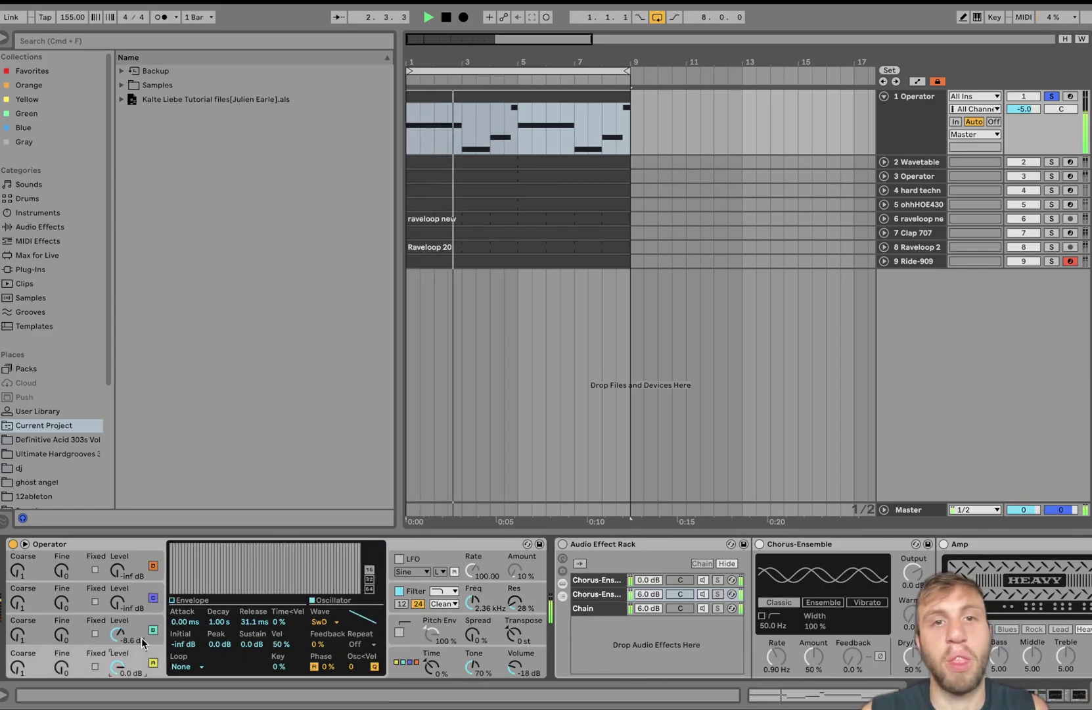
click(140, 627)
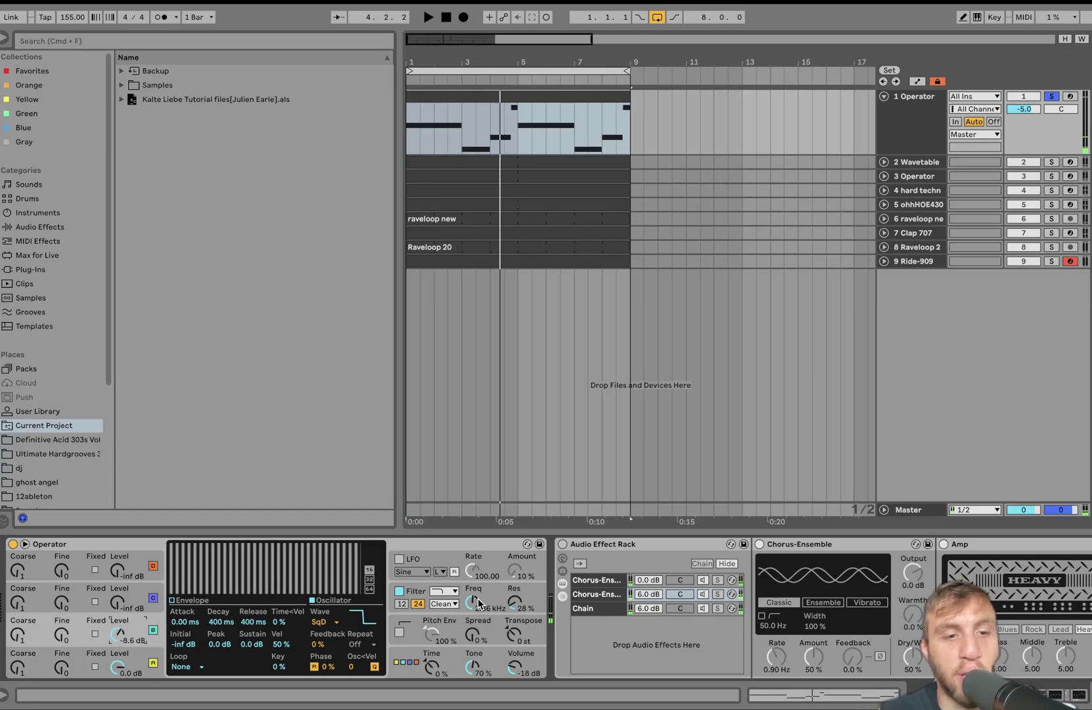
View Operator's global settings and compare its sound during playback with the filter switched off and on.
click(409, 661)
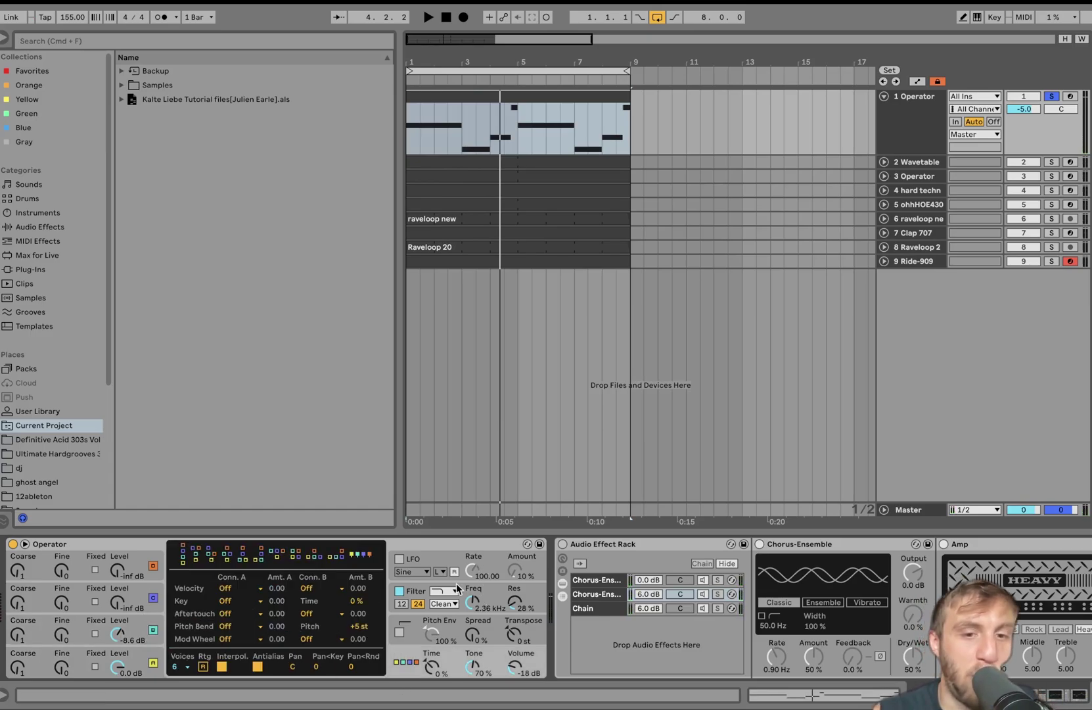
click(401, 591)
key(space)
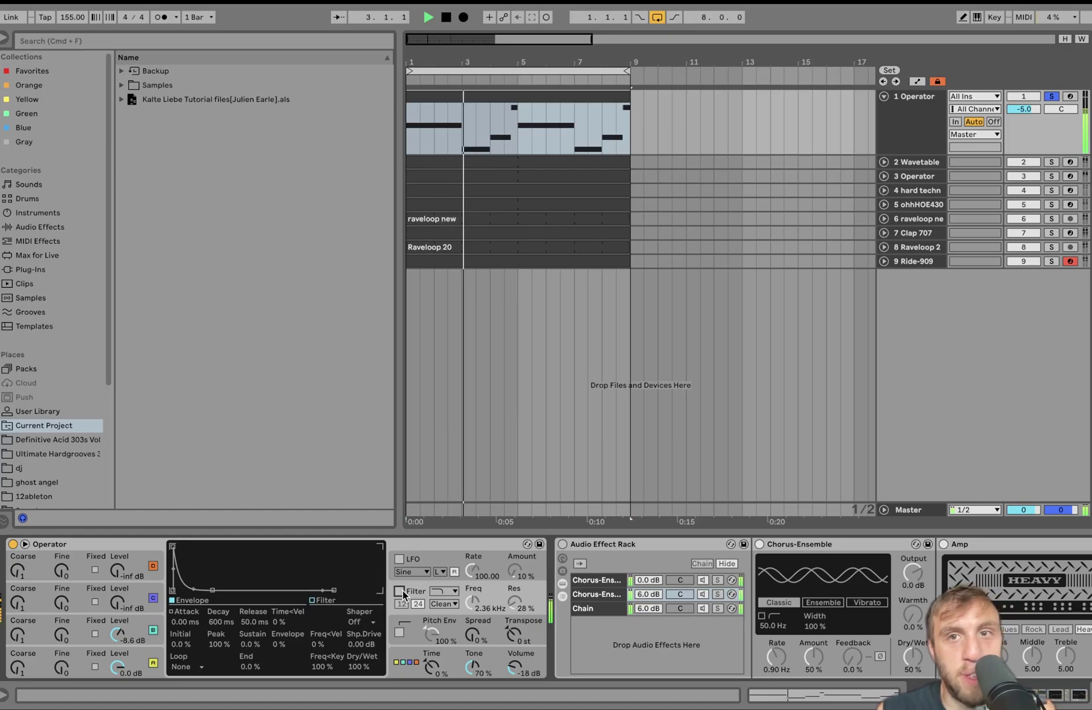
click(399, 591)
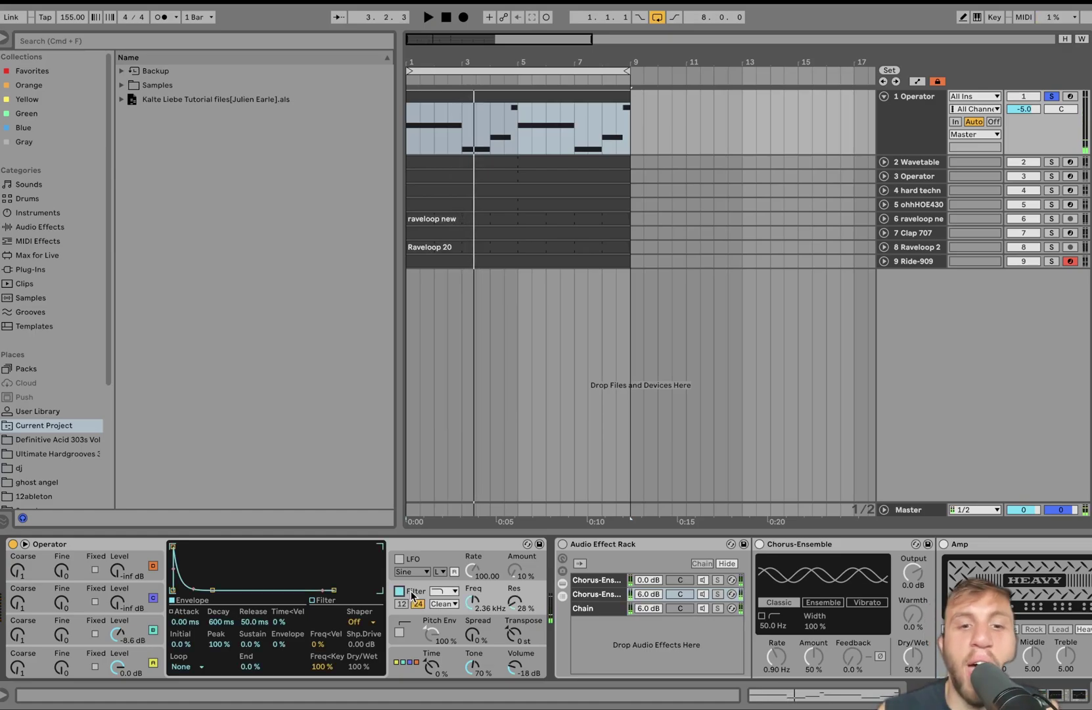
key(space)
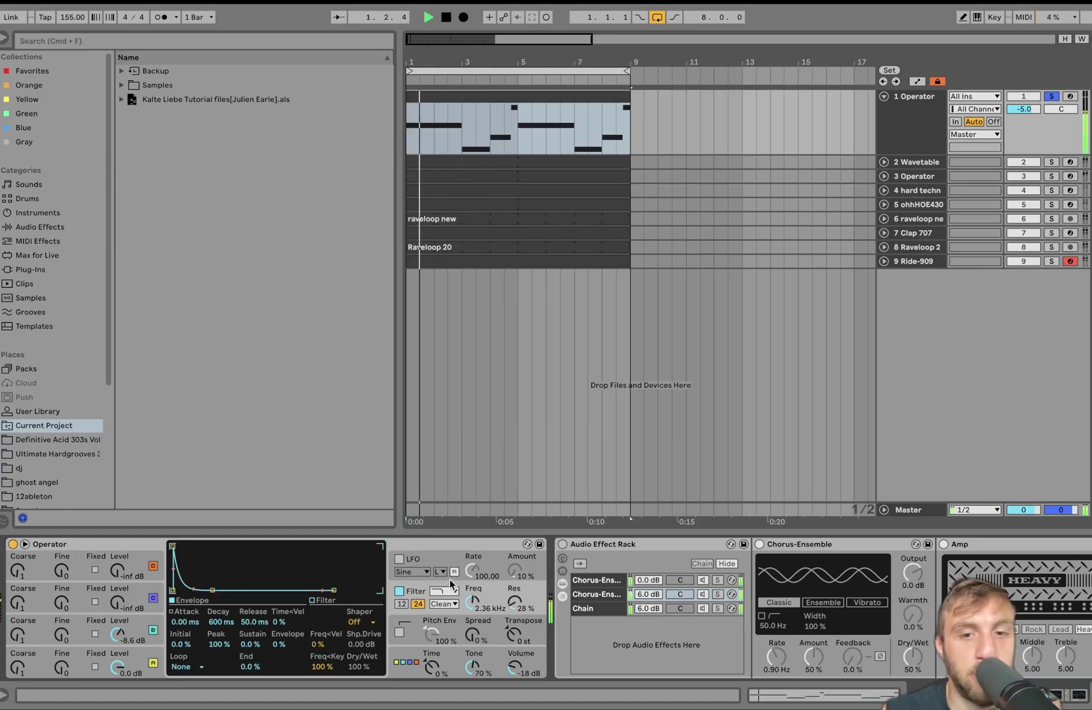
Stop playback and reactivate the Audio Effect Rack behind Operator.
scroll(632, 563, right, 2)
scroll(631, 563, right, 10)
key(space)
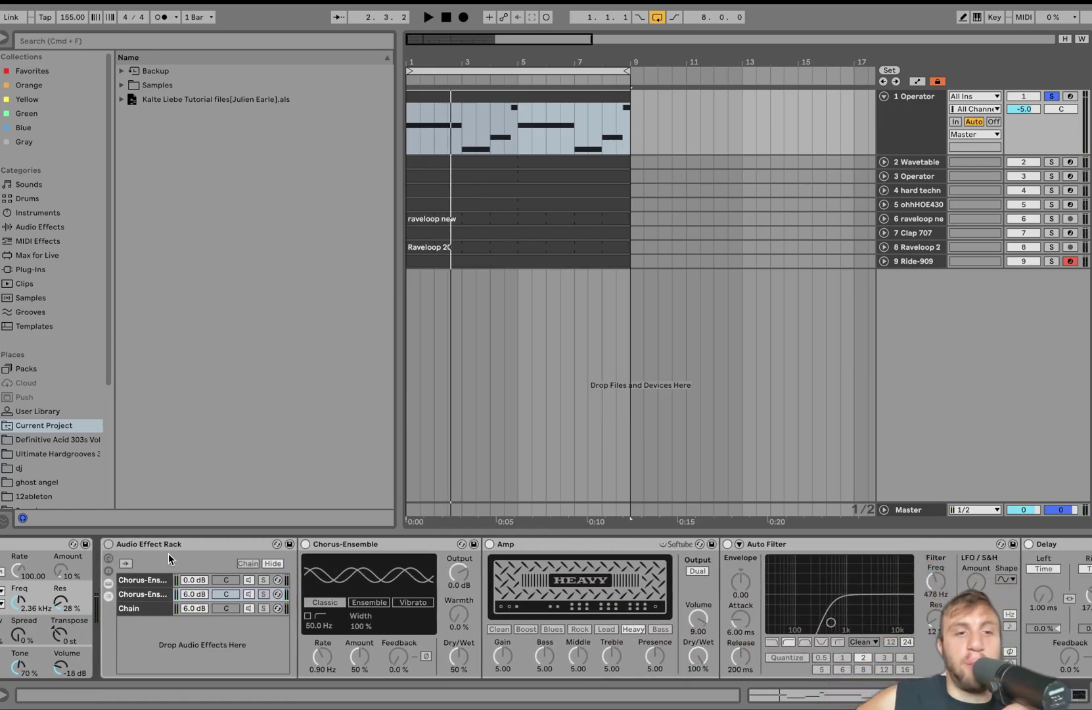
click(108, 544)
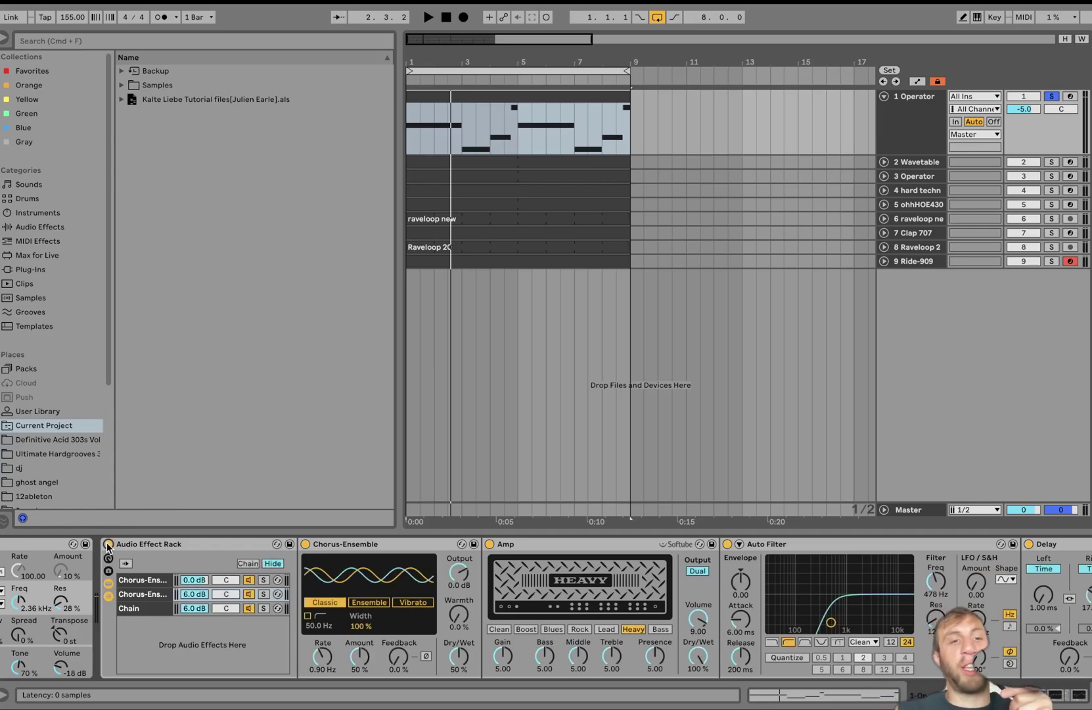
Audition the rack's chains soloed one at a time: the dry chain, the Heavy amp chain and the Rock amp chain.
click(149, 610)
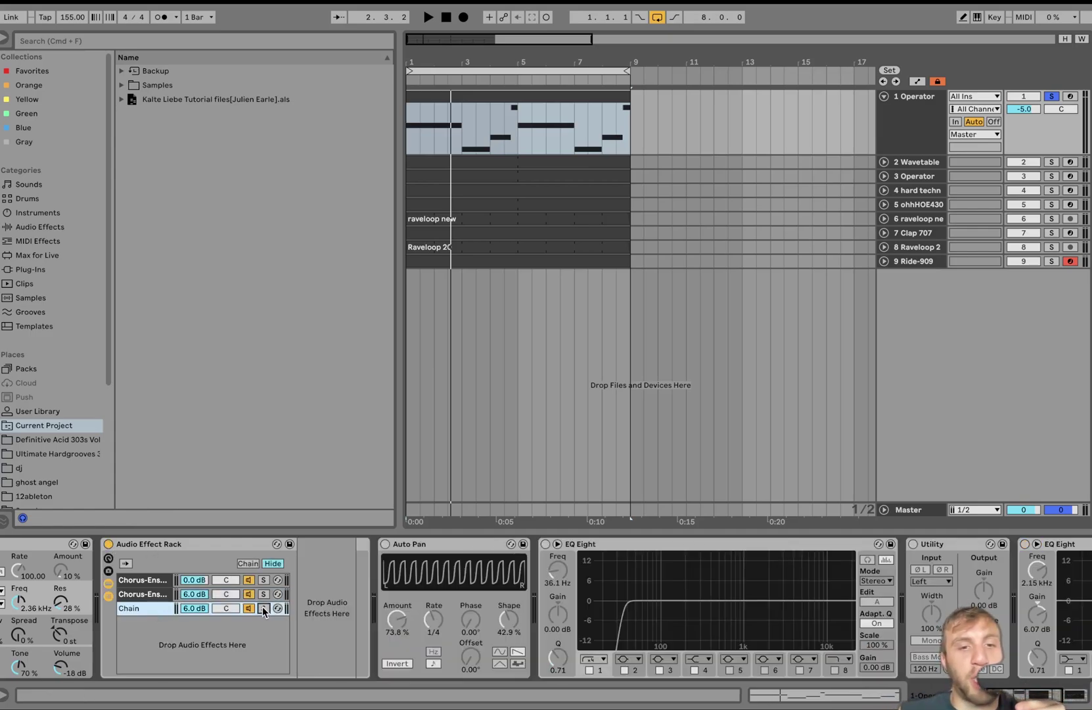
key(space)
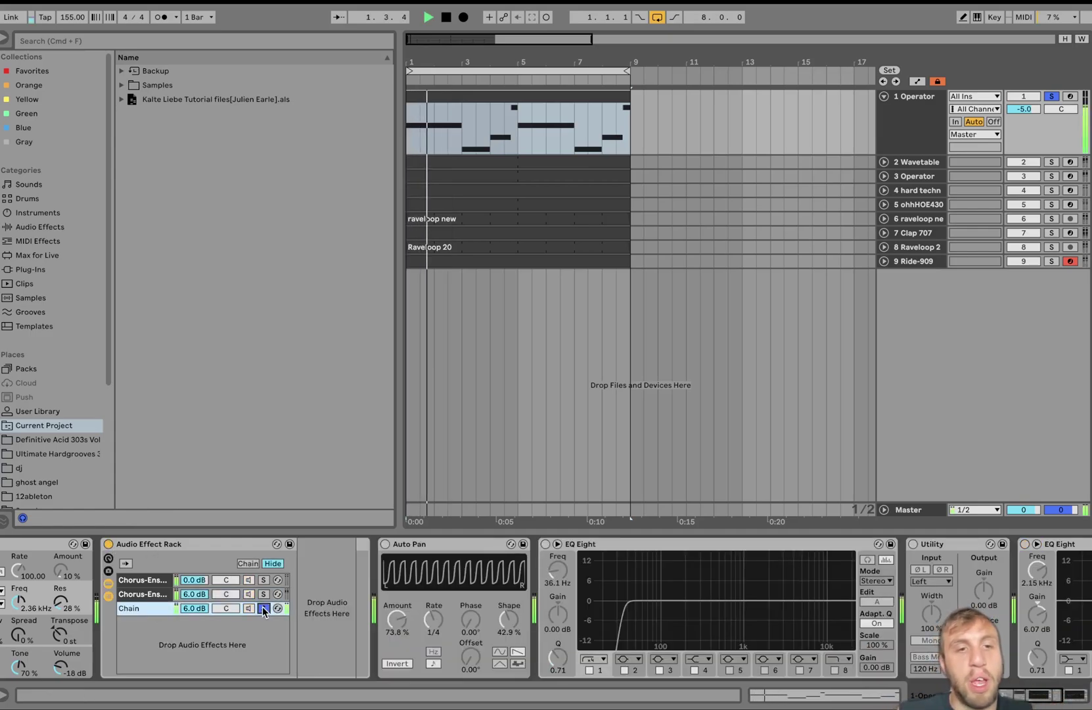
click(264, 595)
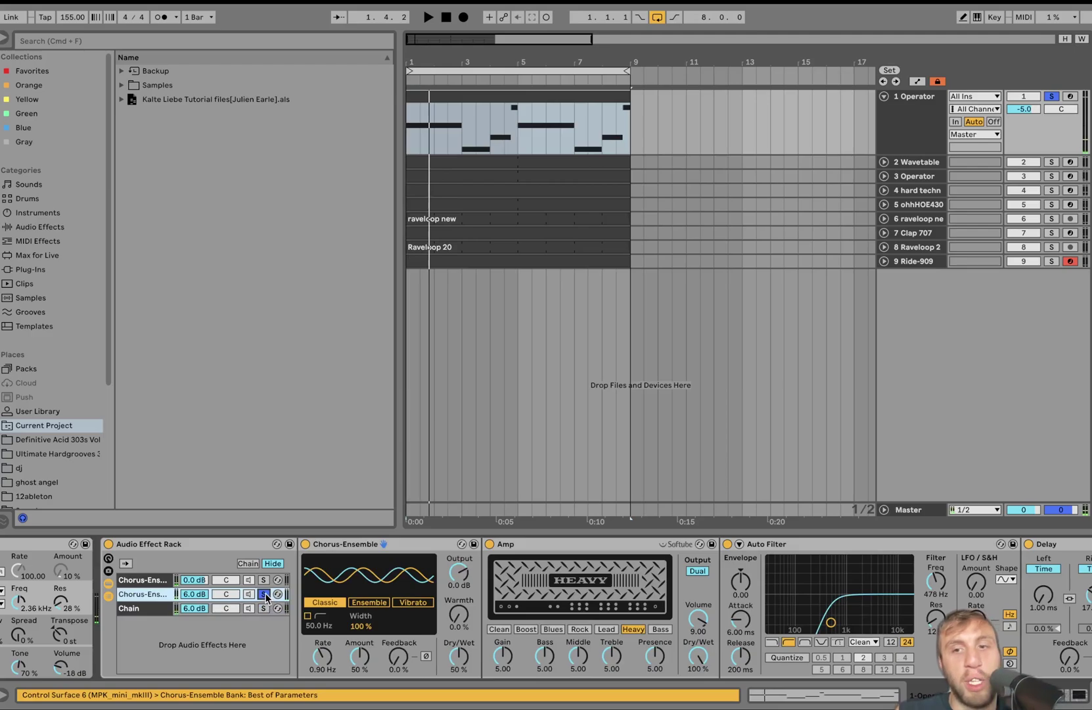
click(264, 580)
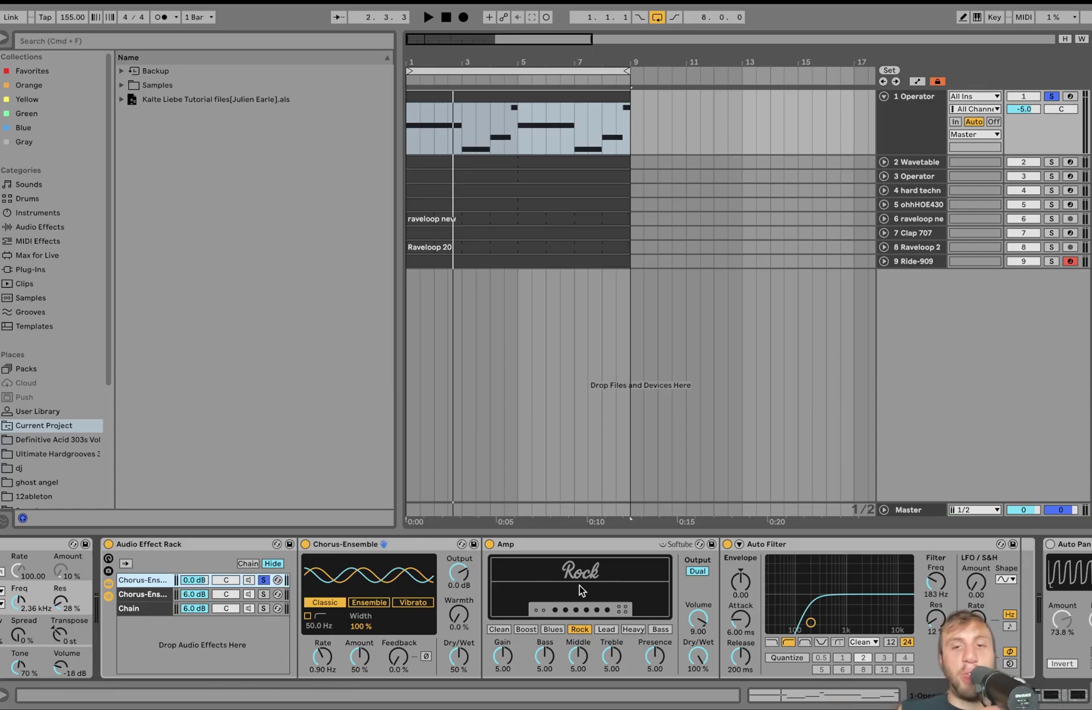
Clear the chain solo and play the dry and Rock amp chains together with the Heavy amp chain muted.
scroll(580, 590, right, 5)
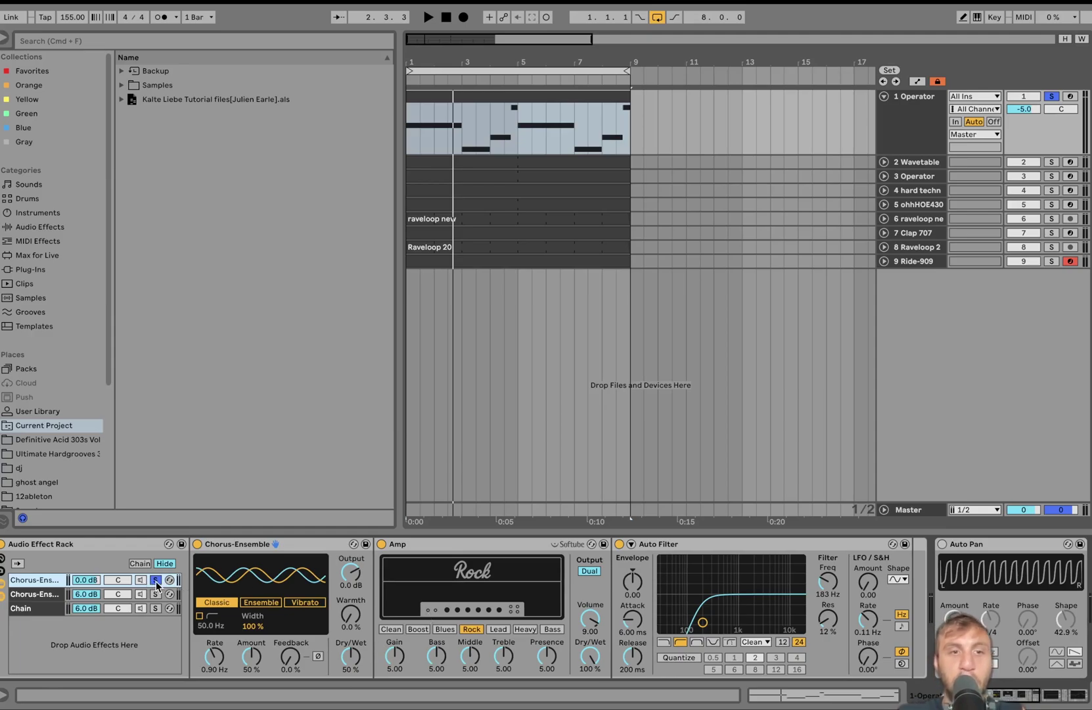
key(space)
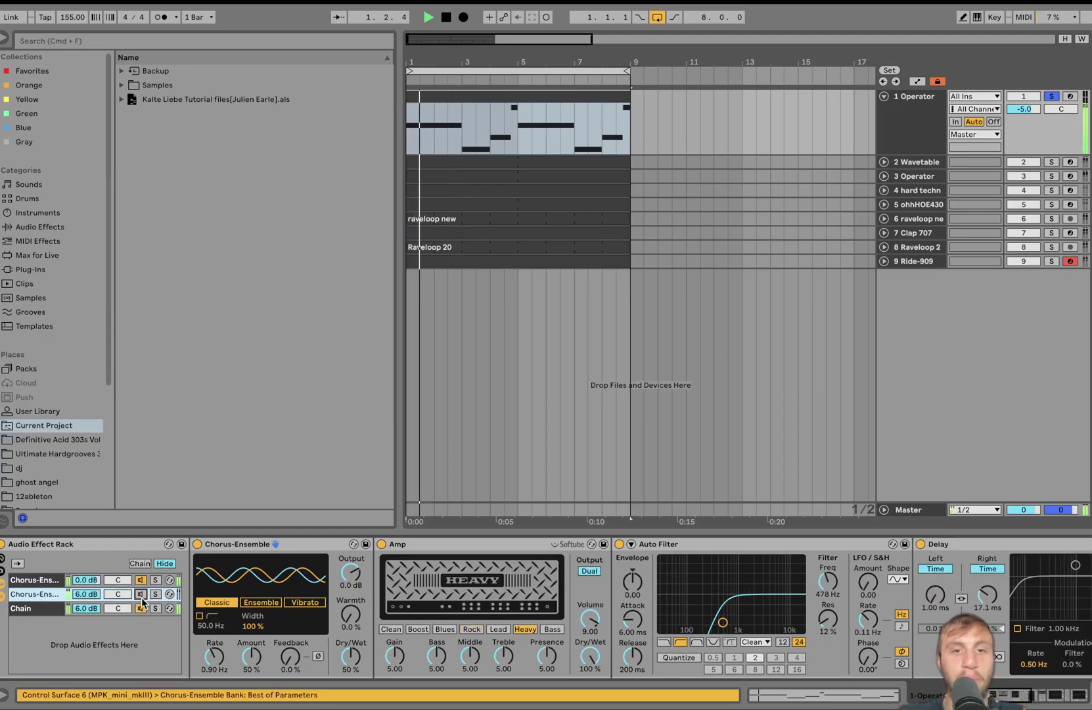
click(141, 581)
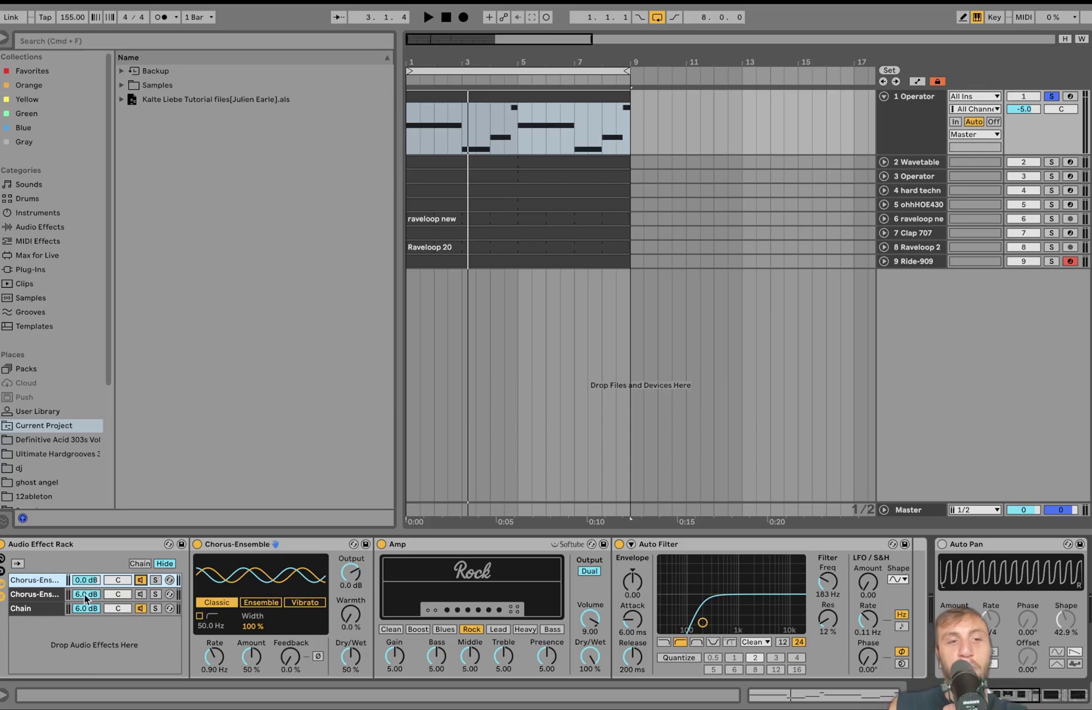
Select the Heavy amp chain and compare it soloed with all three chains playing together.
click(48, 595)
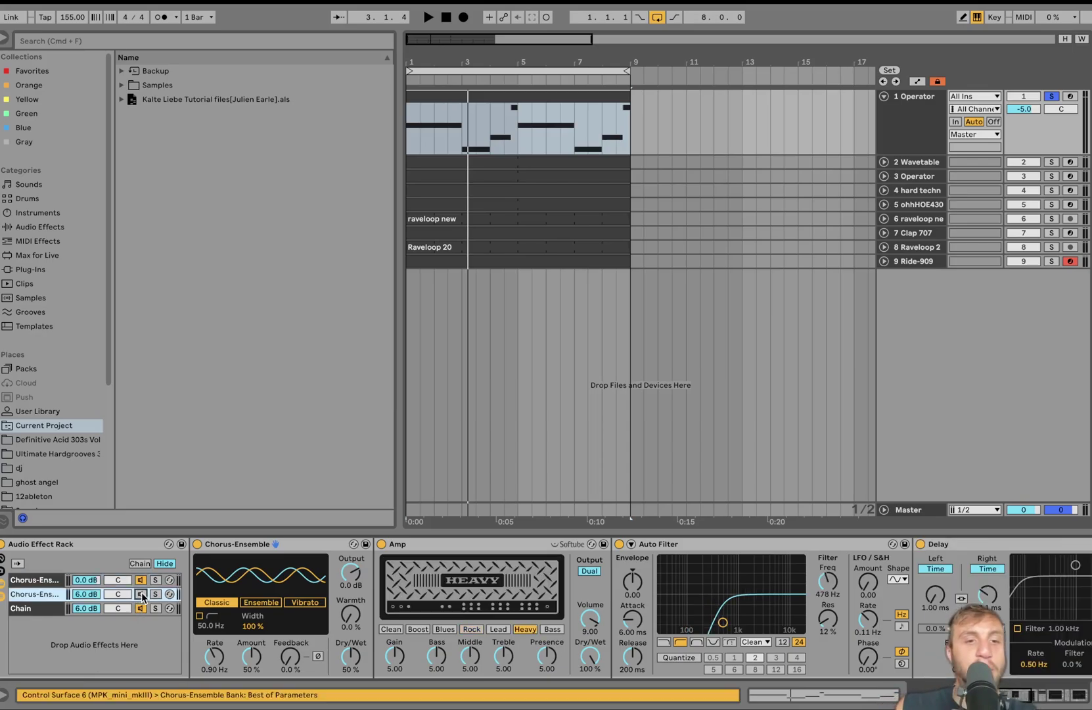
key(space)
click(156, 595)
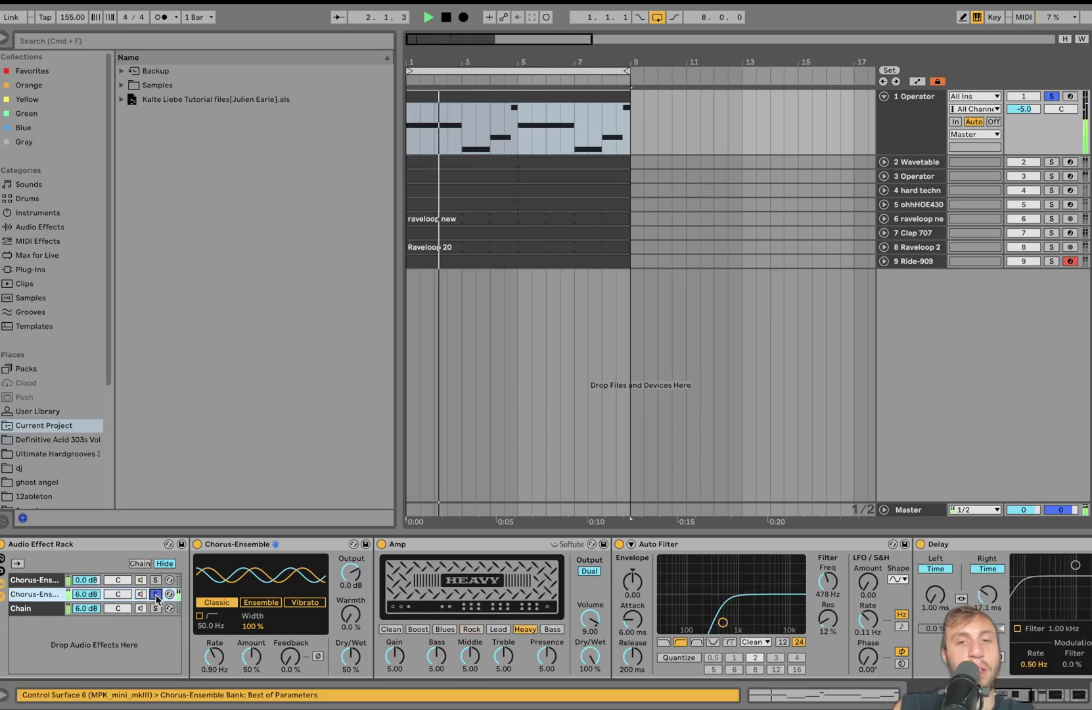
click(156, 595)
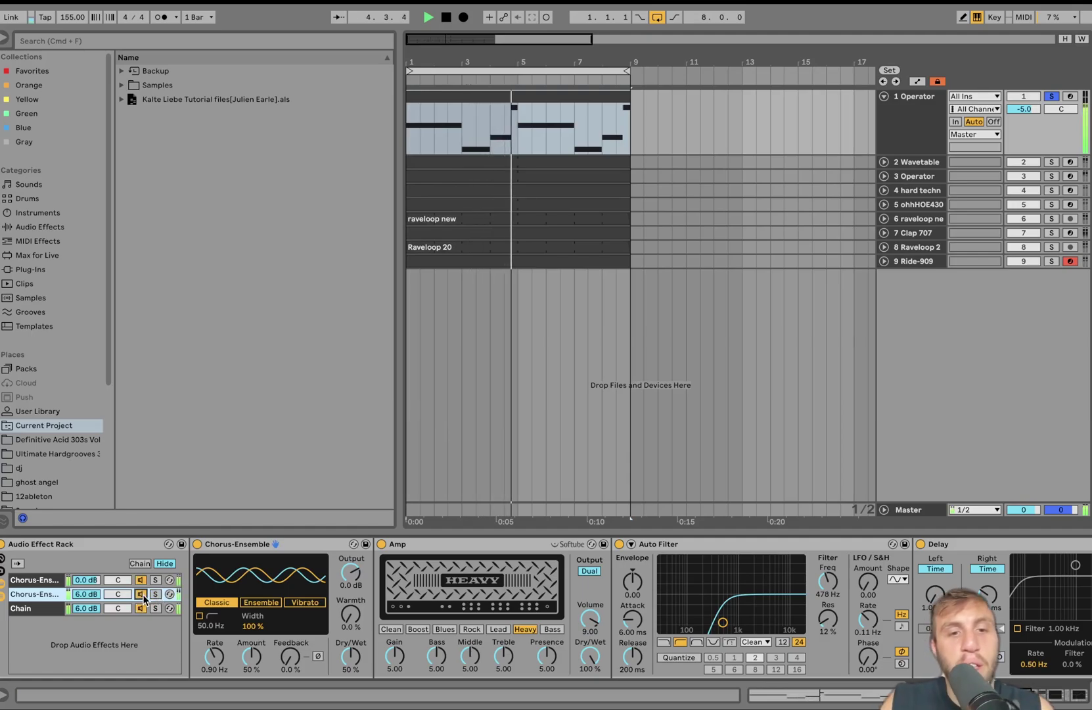
key(space)
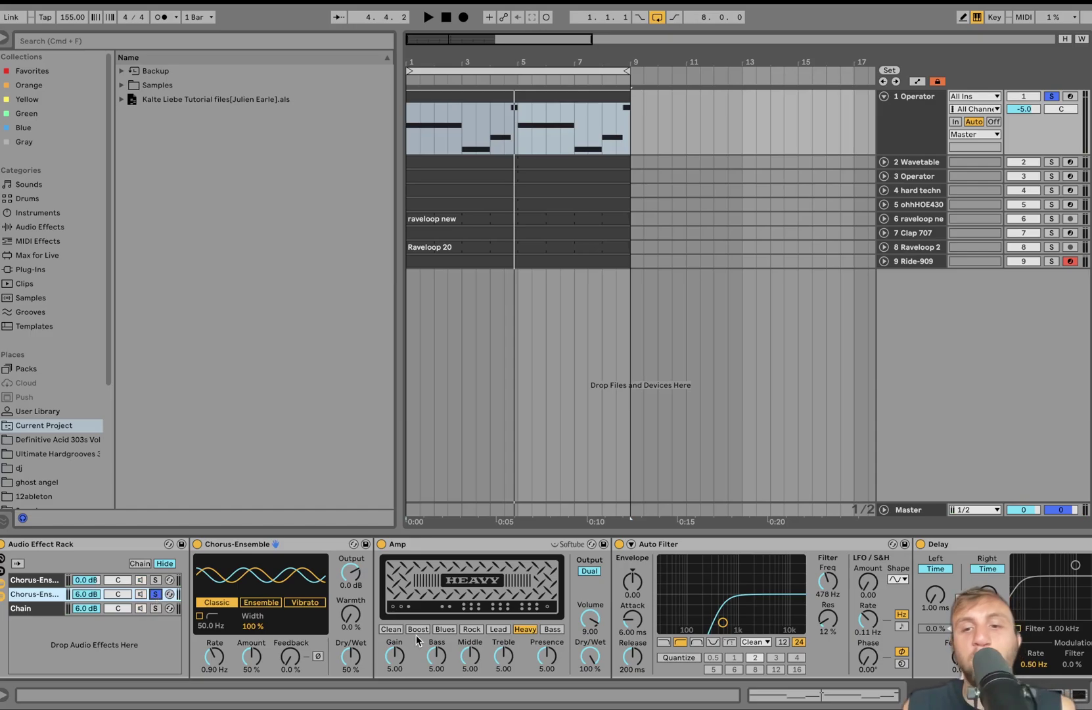
Examine the Chorus-Ensemble, Amp, Auto Filter and Delay of the Heavy amp chain and play it soloed.
scroll(416, 638, right, 5)
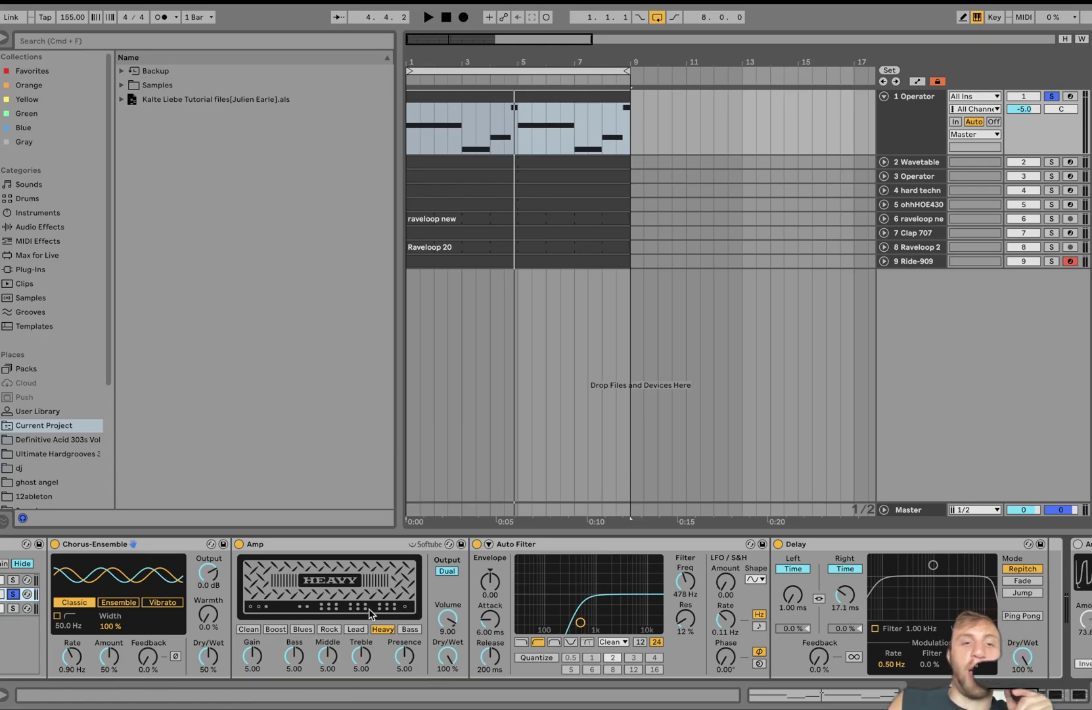
scroll(299, 633, left, 6)
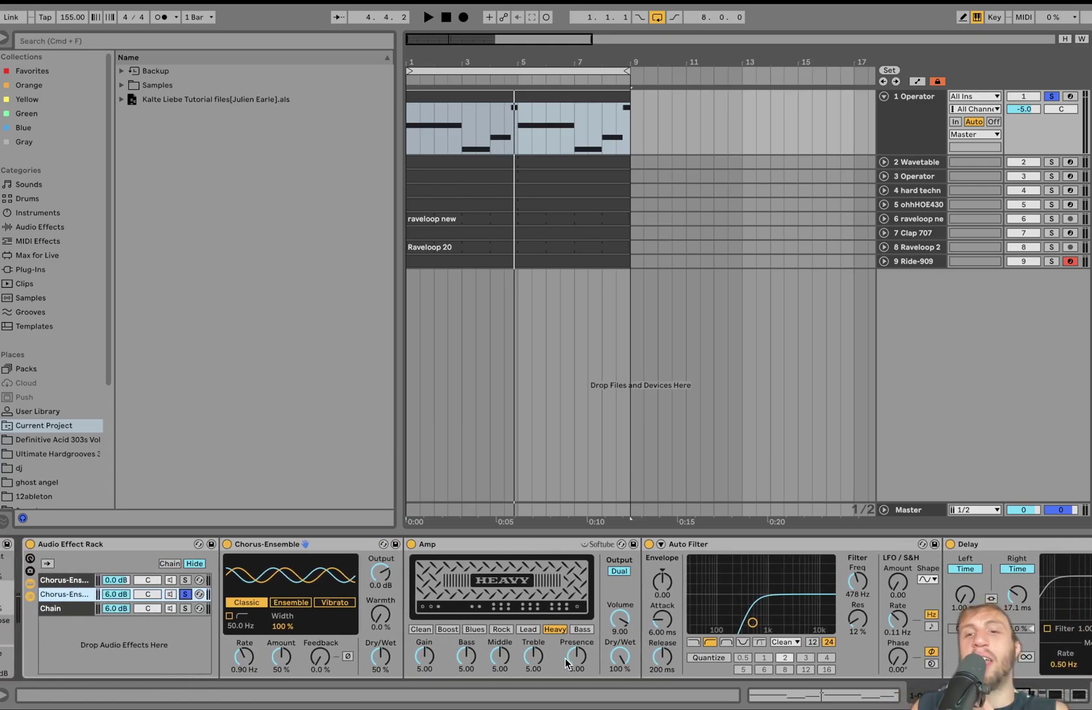
scroll(565, 661, right, 5)
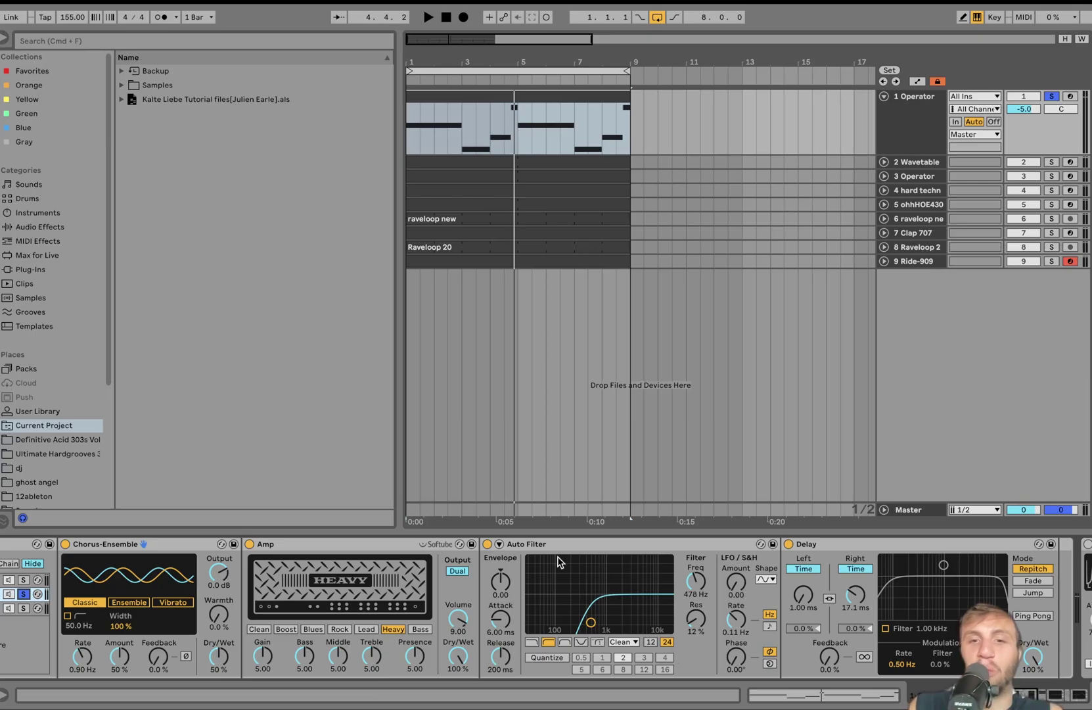
scroll(648, 619, right, 5)
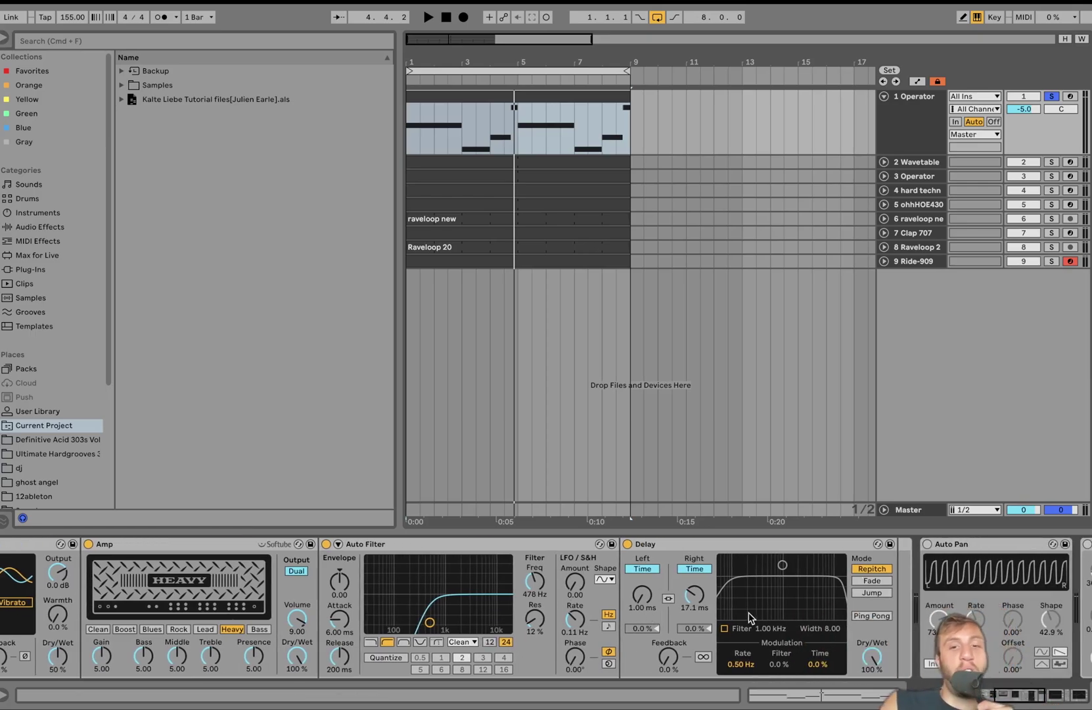
click(711, 549)
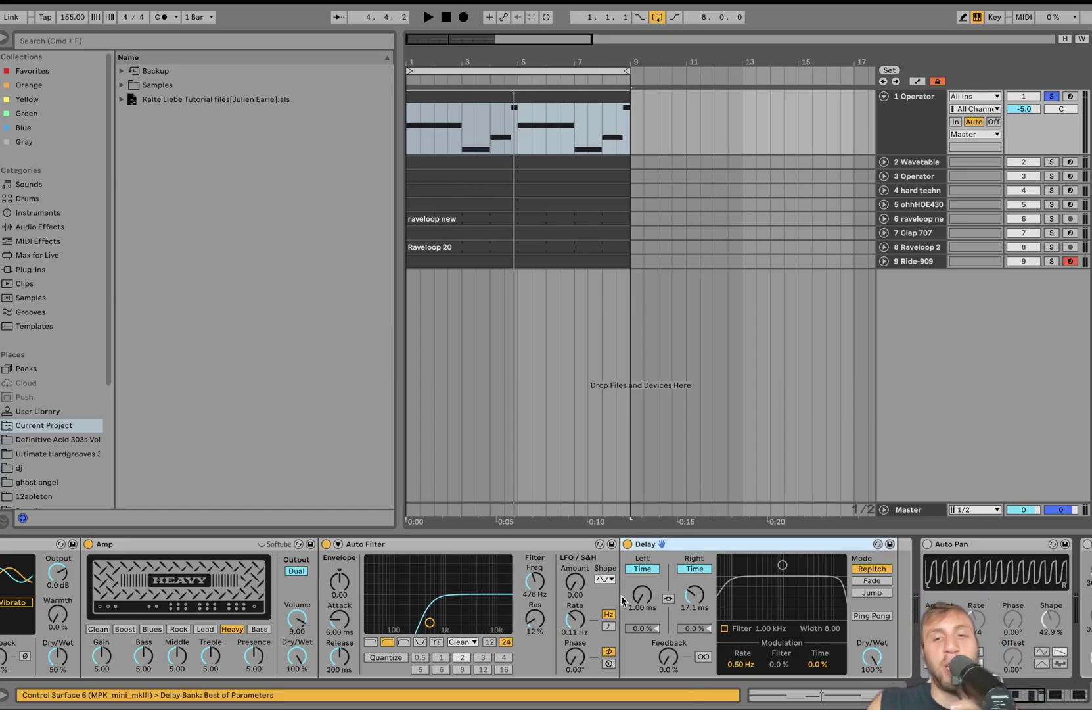
key(space)
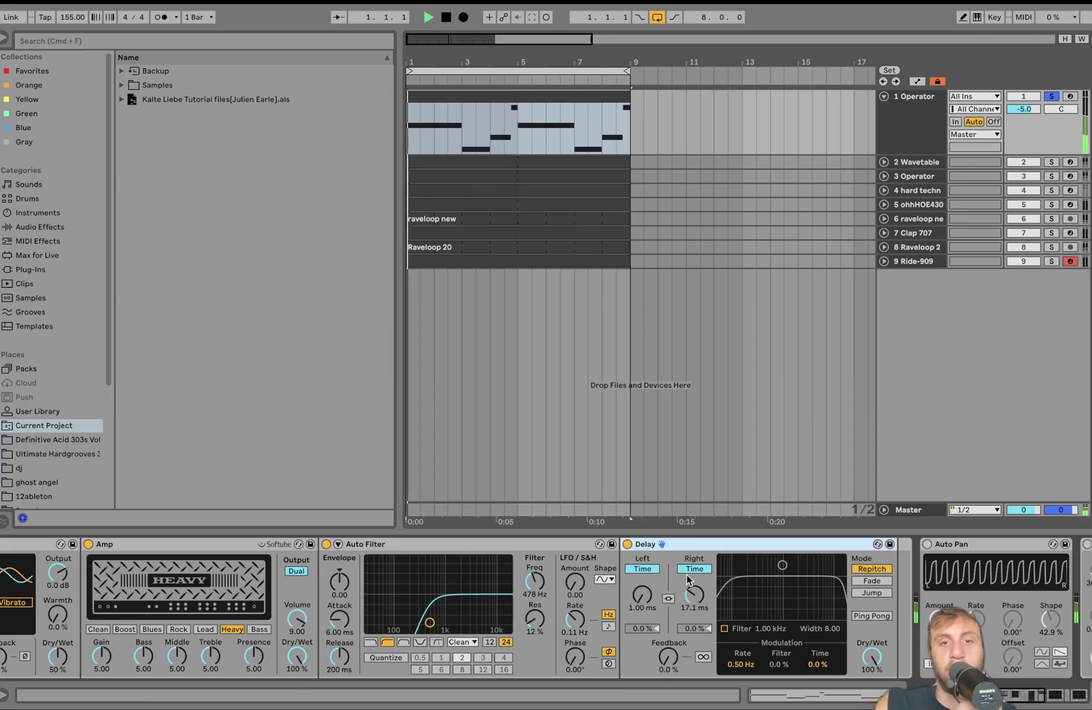
Unsolo the Heavy amp chain and play all three rack chains together.
scroll(686, 574, left, 15)
scroll(687, 575, left, 5)
key(space)
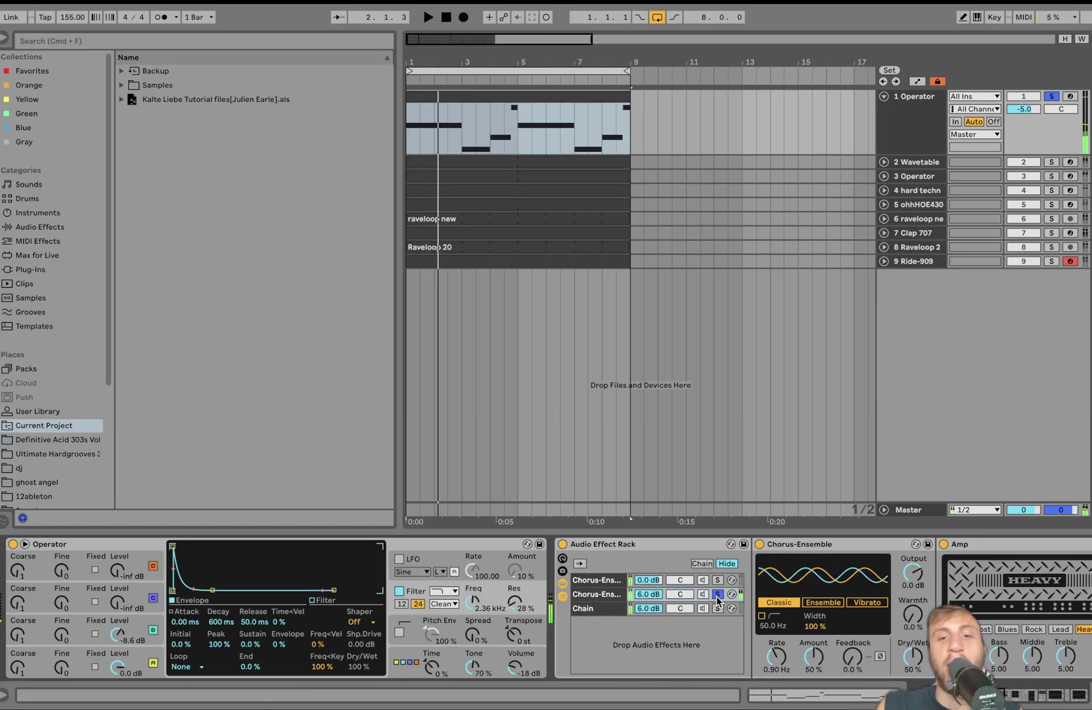
click(717, 595)
key(space)
Stop playback and reactivate the Auto Pan that follows the Audio Effect Rack.
scroll(716, 595, right, 15)
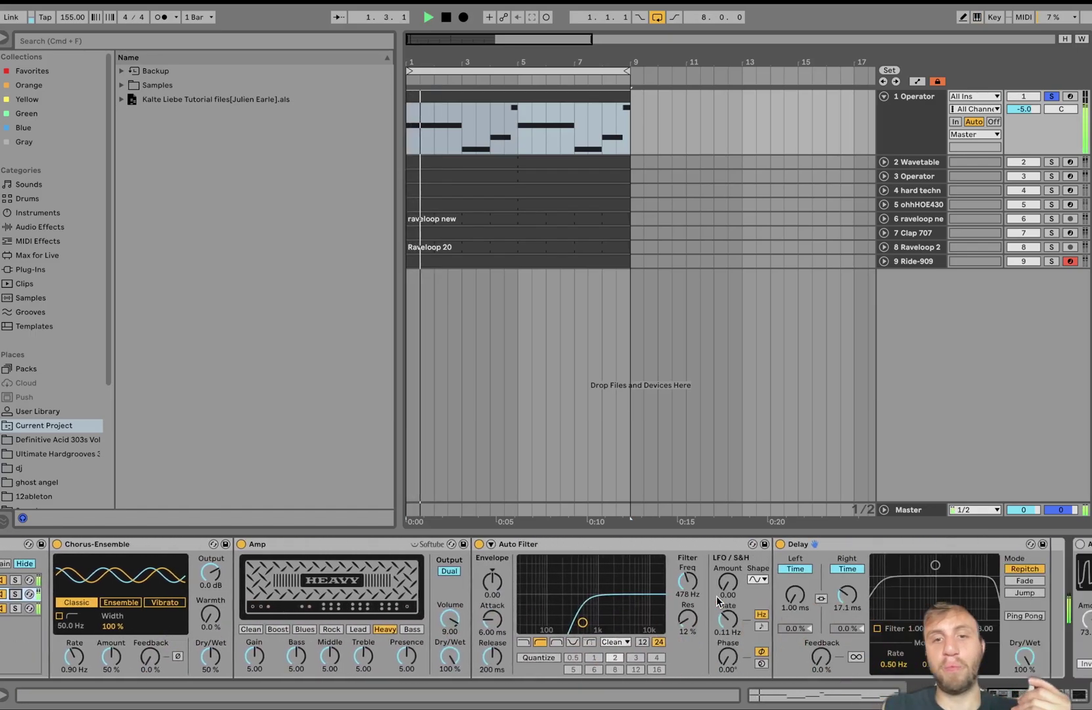
key(space)
scroll(715, 596, right, 10)
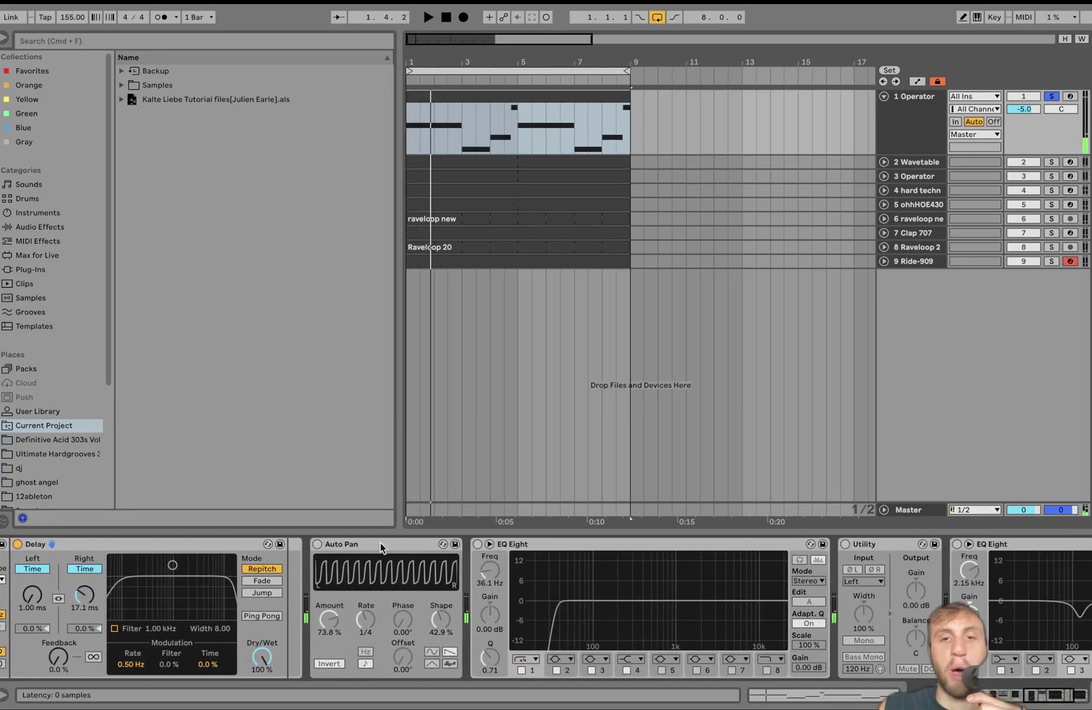
click(317, 545)
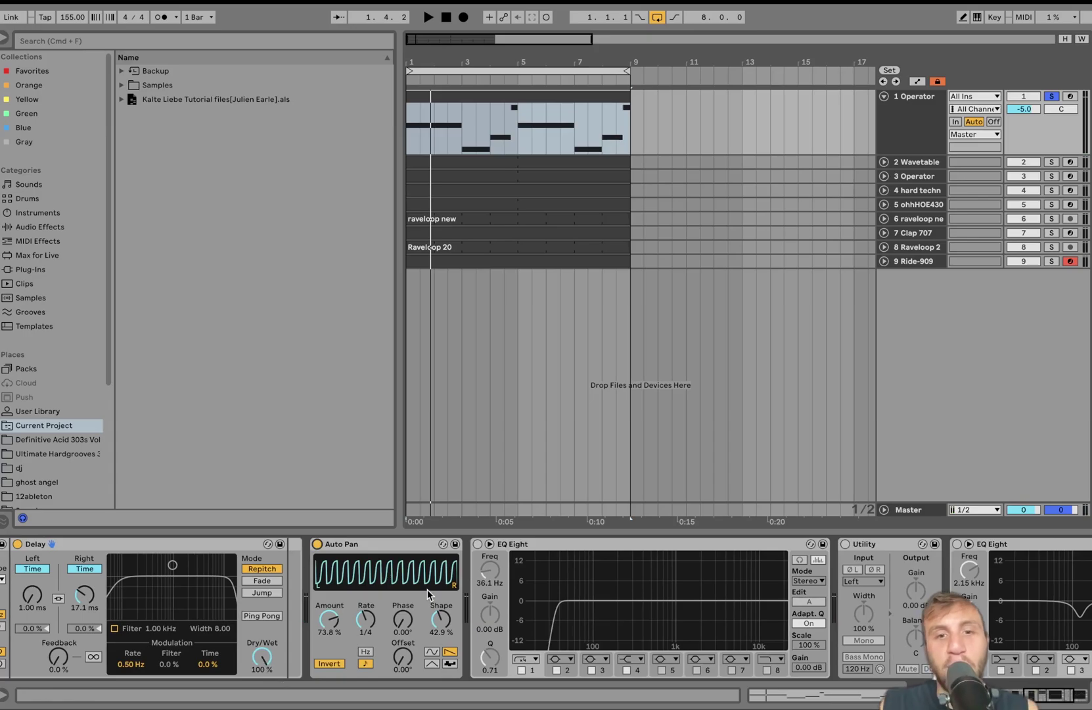
Play the track with the Auto Pan active, then reactivate the low-cut EQ Eight that follows it and play again.
scroll(428, 589, right, 10)
key(space)
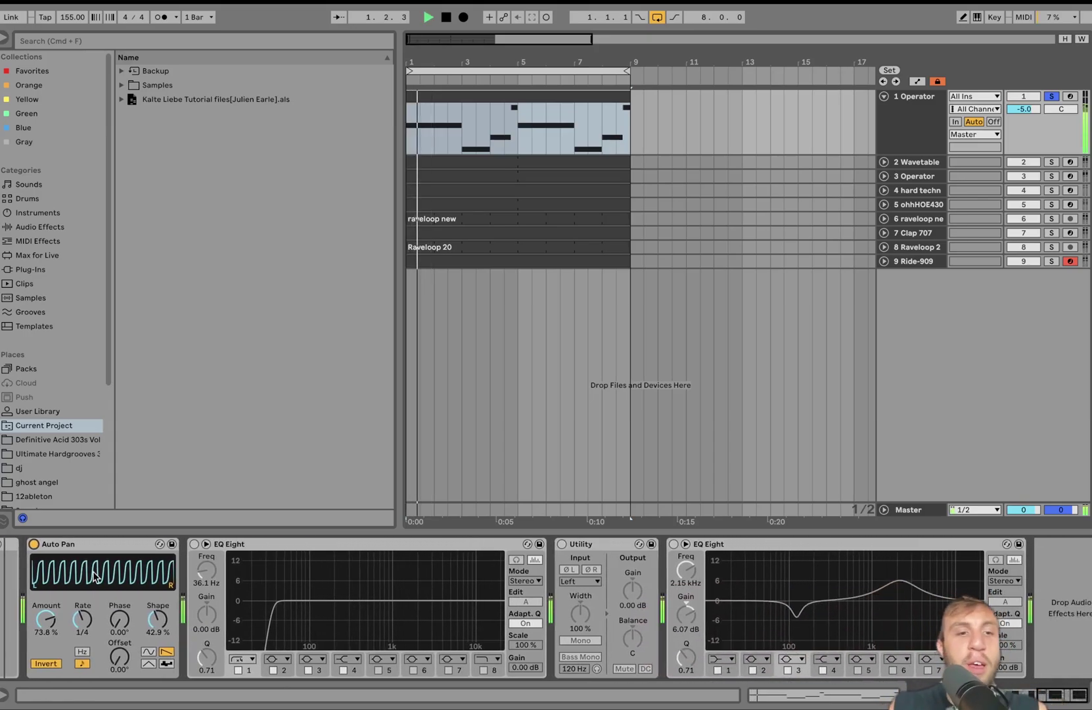
key(space)
click(194, 545)
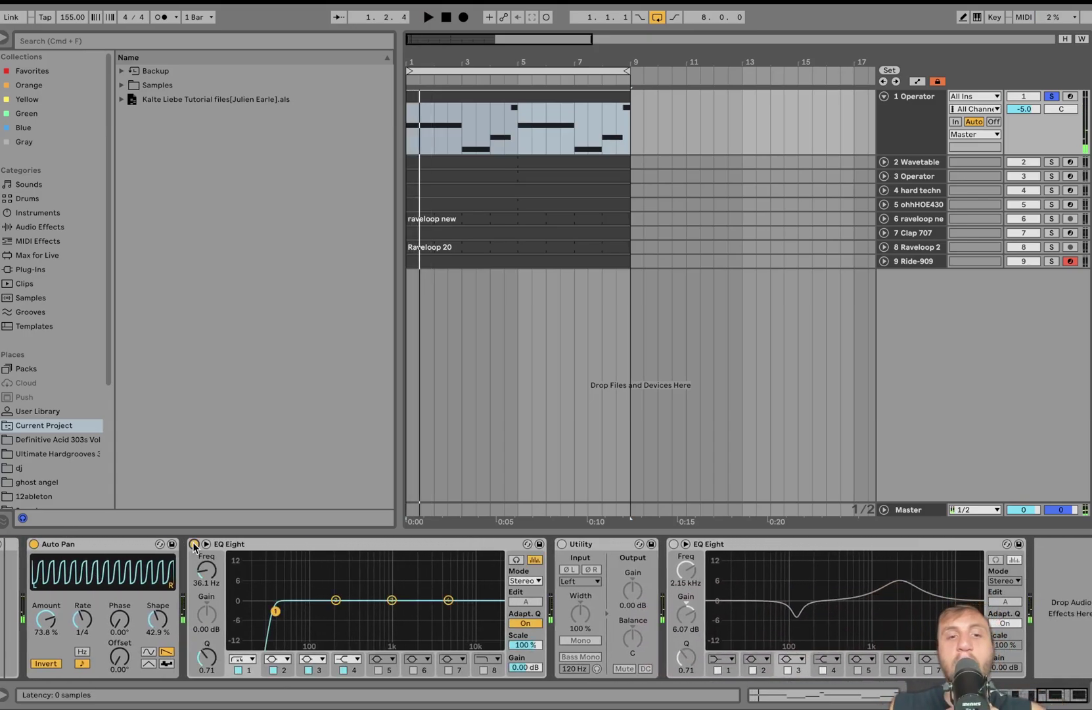
key(space)
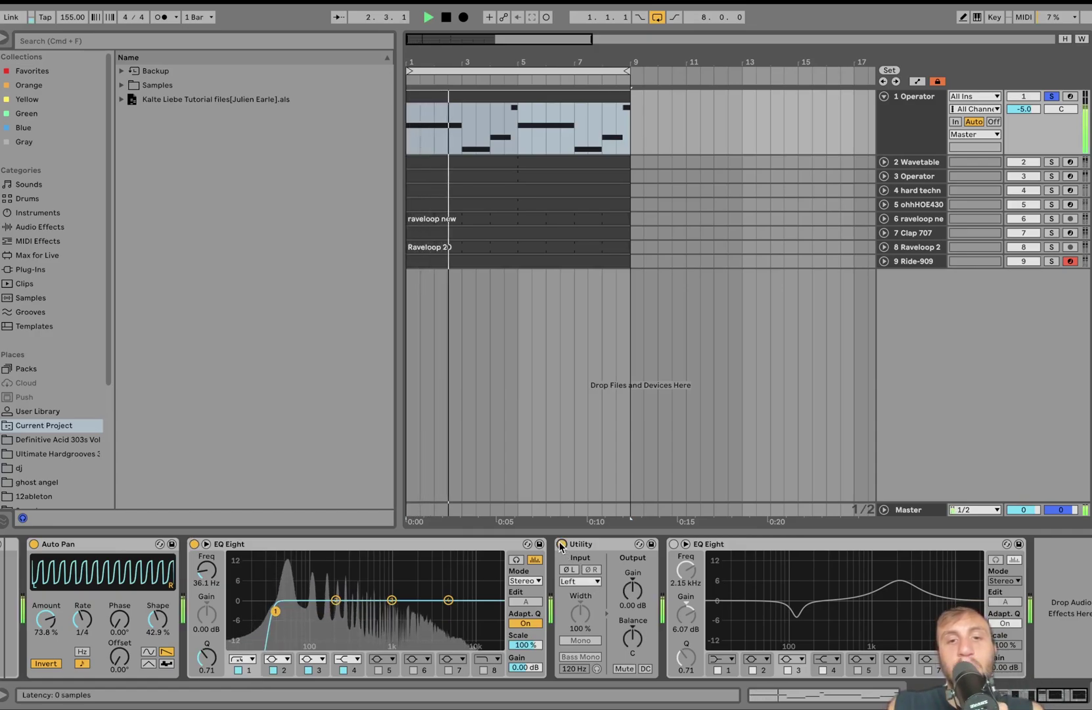
Delete the Utility device, reactivate the last EQ Eight in the chain and stop playback.
click(581, 544)
key(Delete)
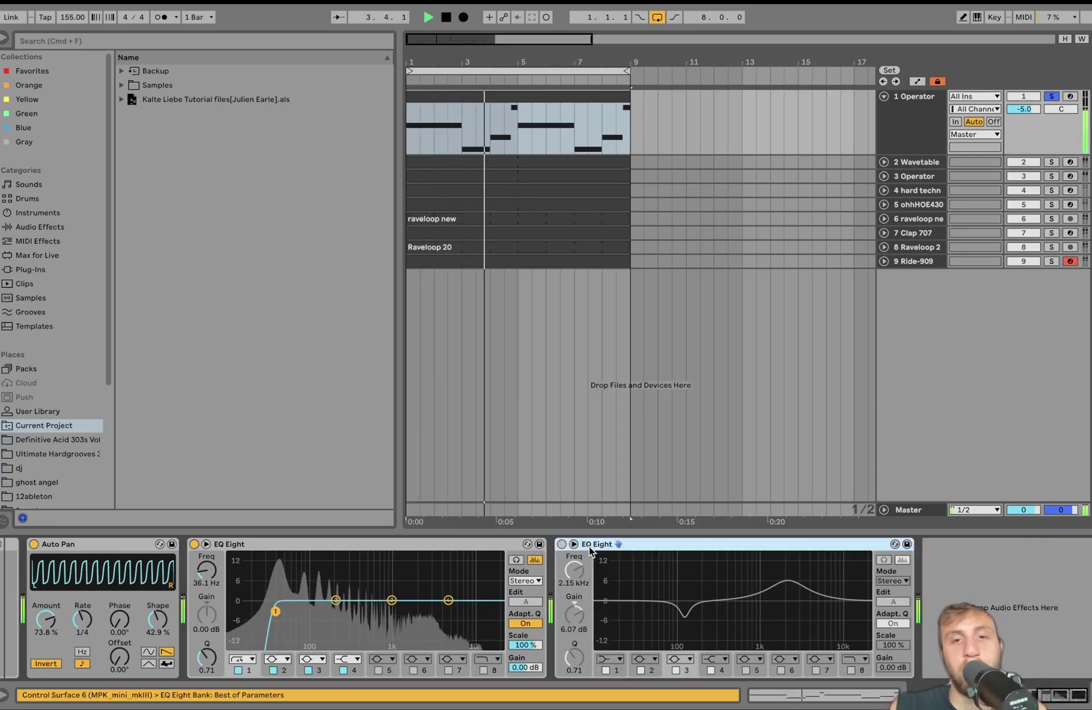
click(562, 544)
key(space)
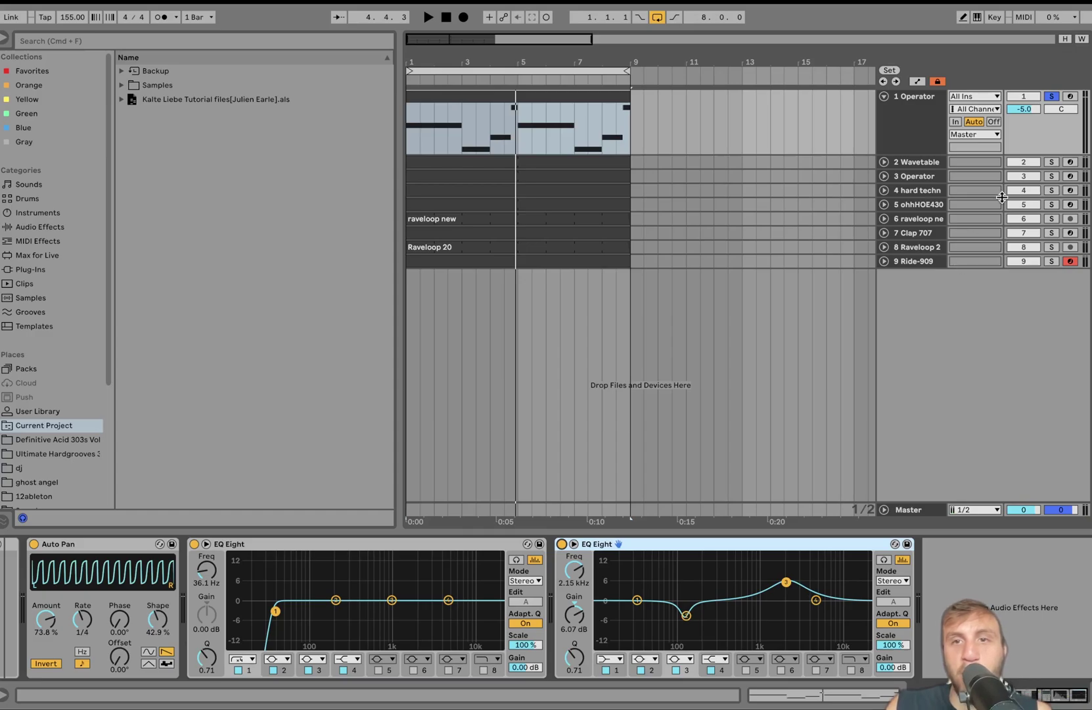
Solo the hard techno track, add the first Operator track to the solo and play both together.
click(1053, 191)
key(space)
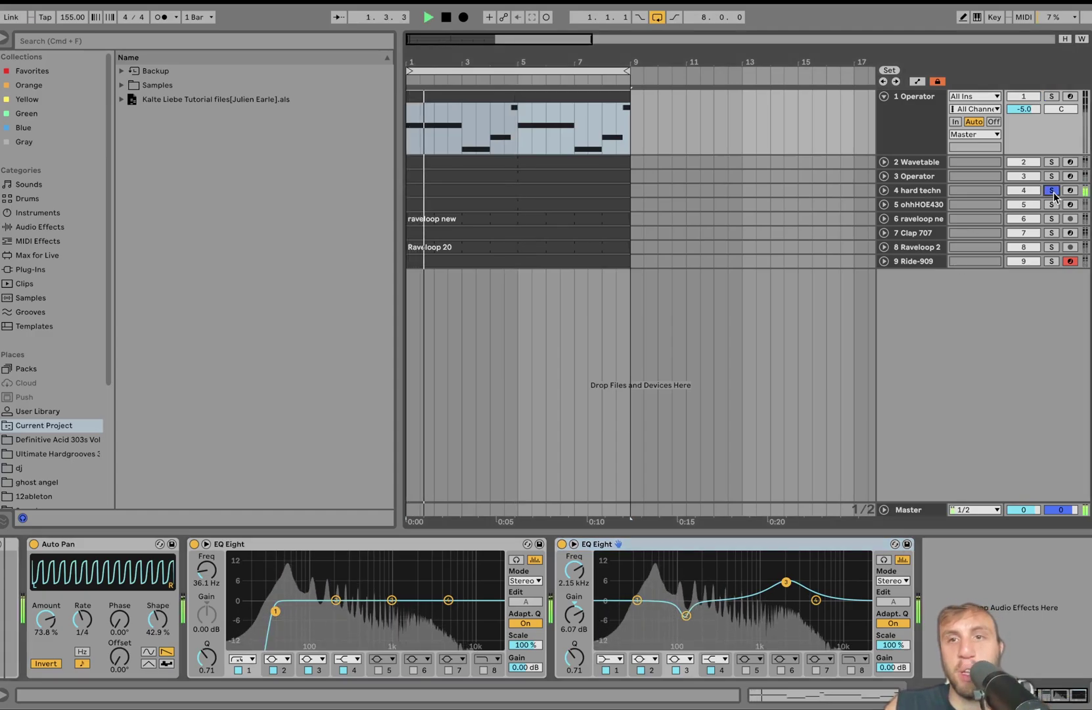
super+click(1052, 96)
click(938, 123)
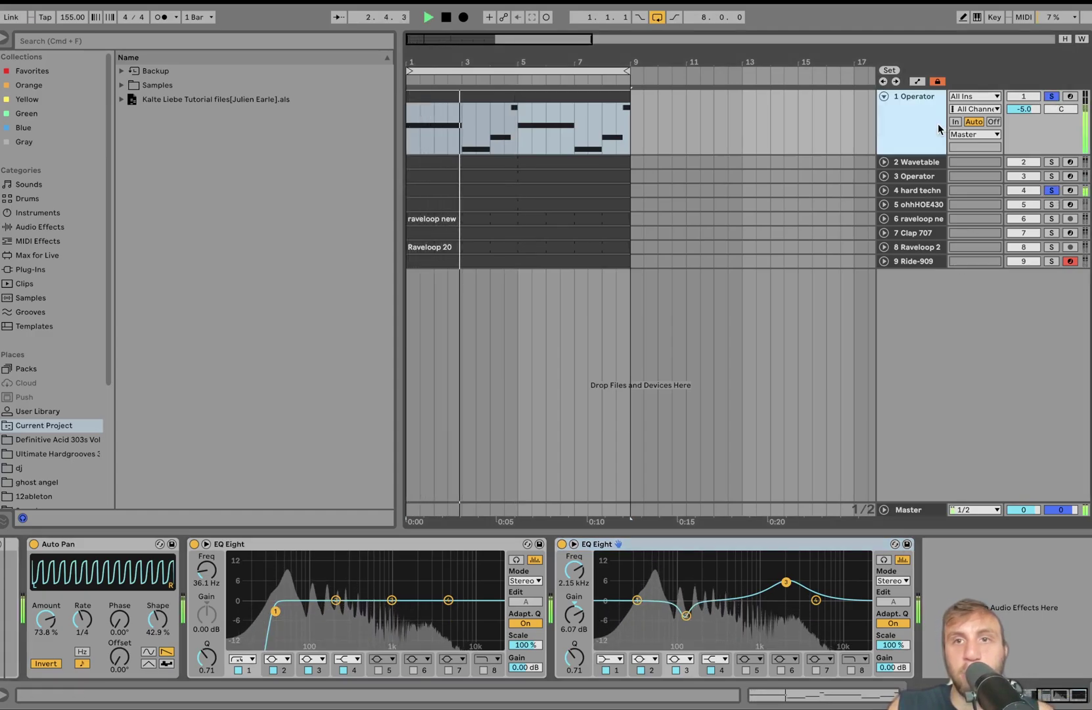
key(space)
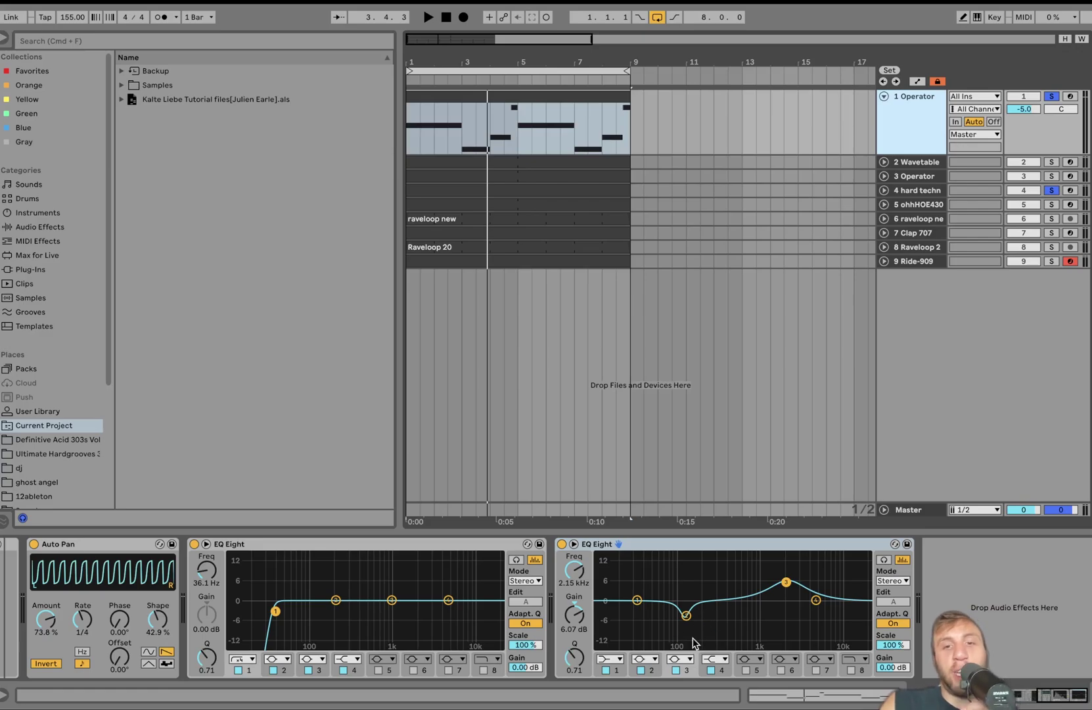
key(space)
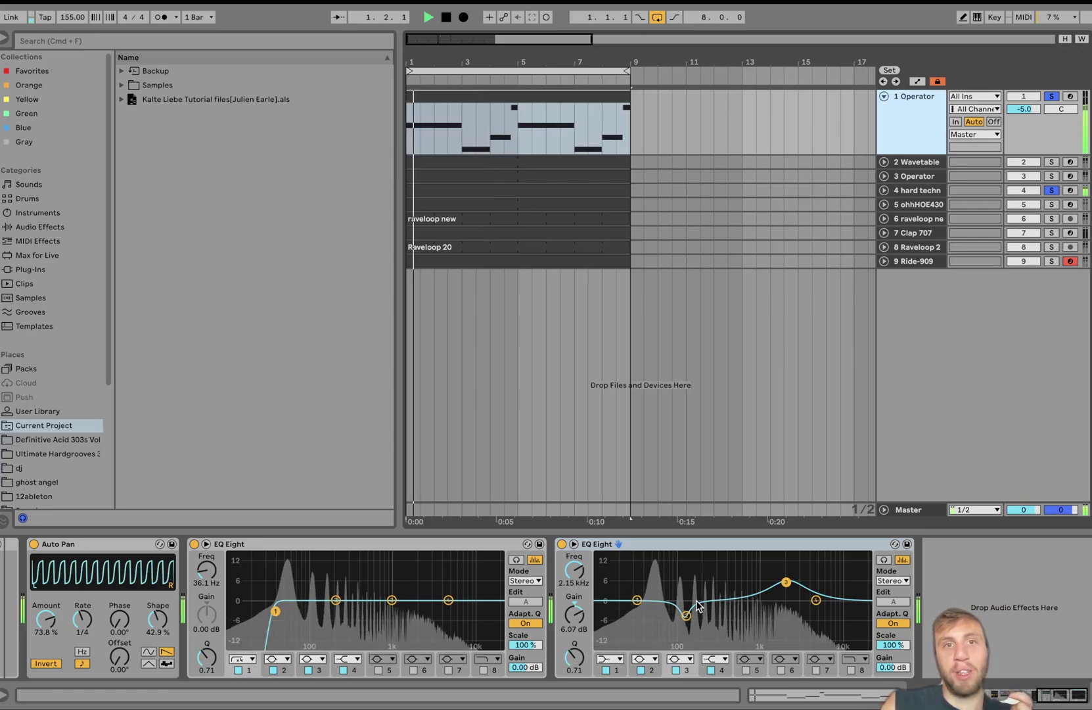
Solo the Wavetable track together with track 3 Operator and unfold both in the arrangement.
click(1050, 162)
super+click(1051, 176)
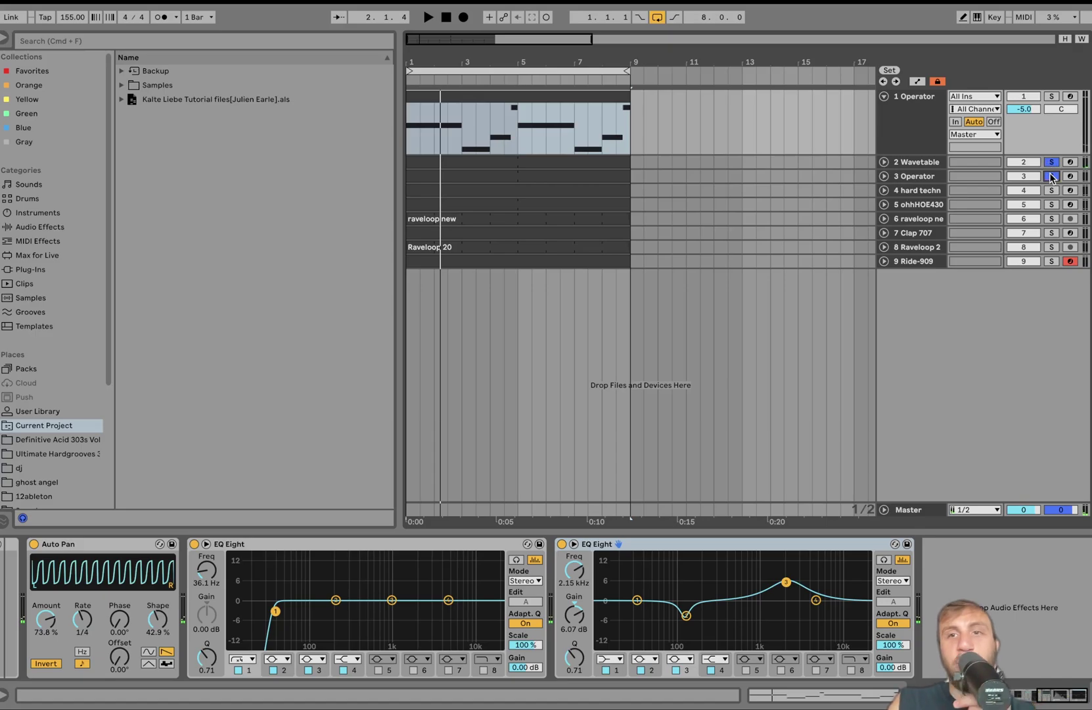
click(884, 176)
click(884, 161)
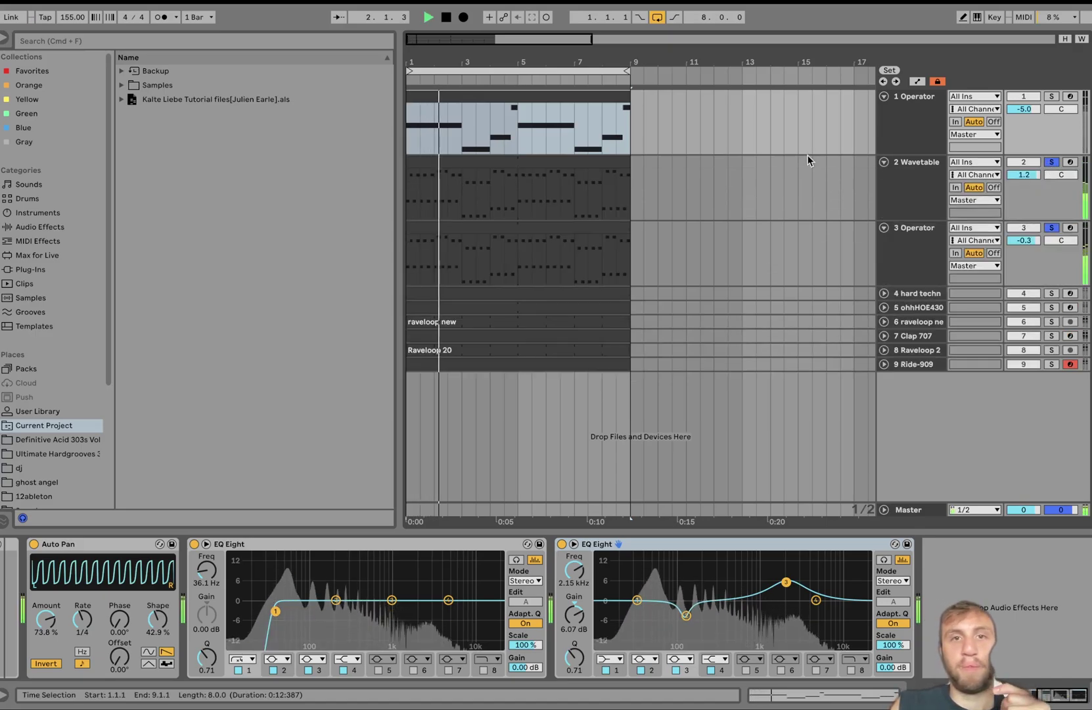
Open the notes of the Wavetable clip and audition its lower F3 and G3 notes.
double_click(471, 163)
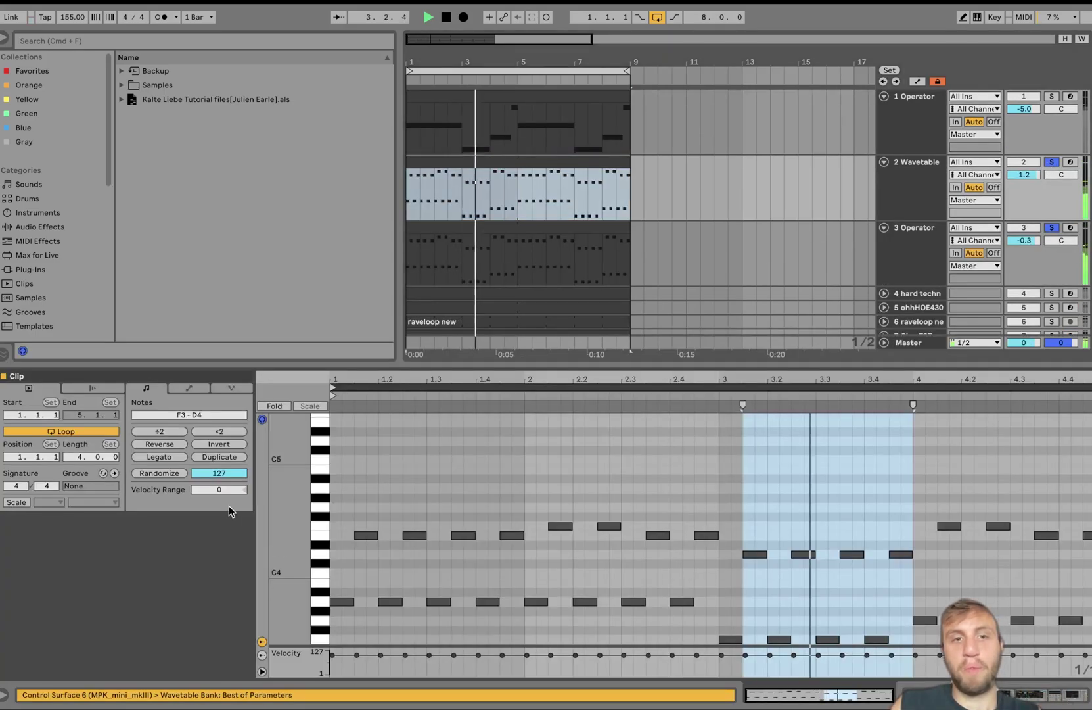
drag(300, 515, 280, 516)
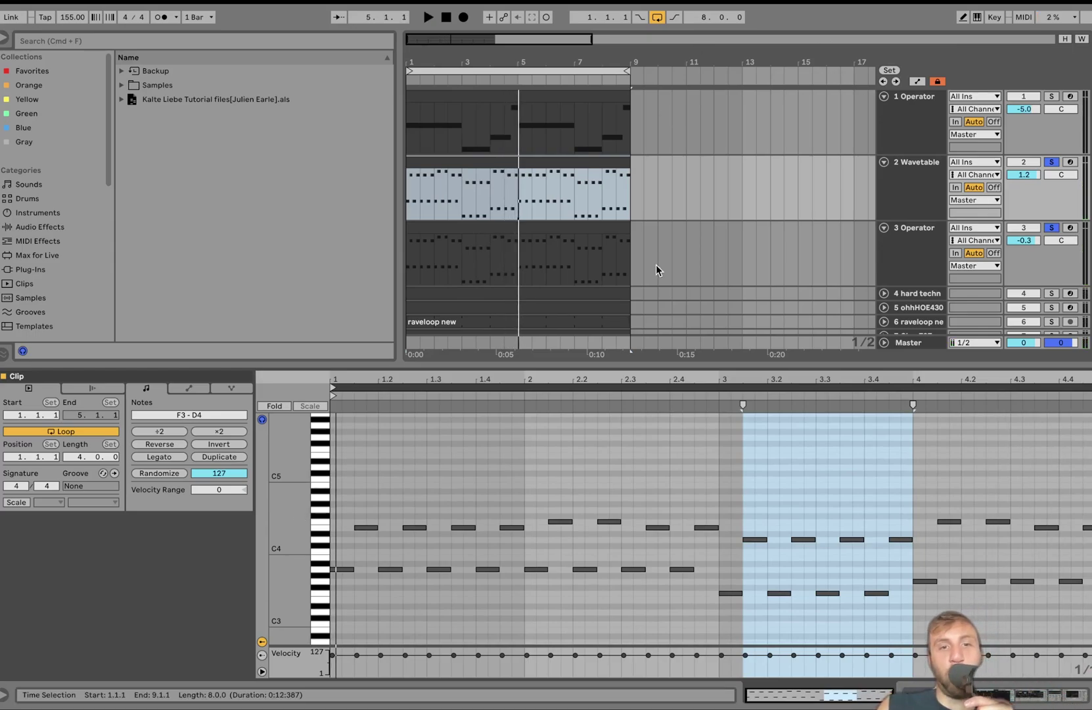
click(325, 579)
click(325, 594)
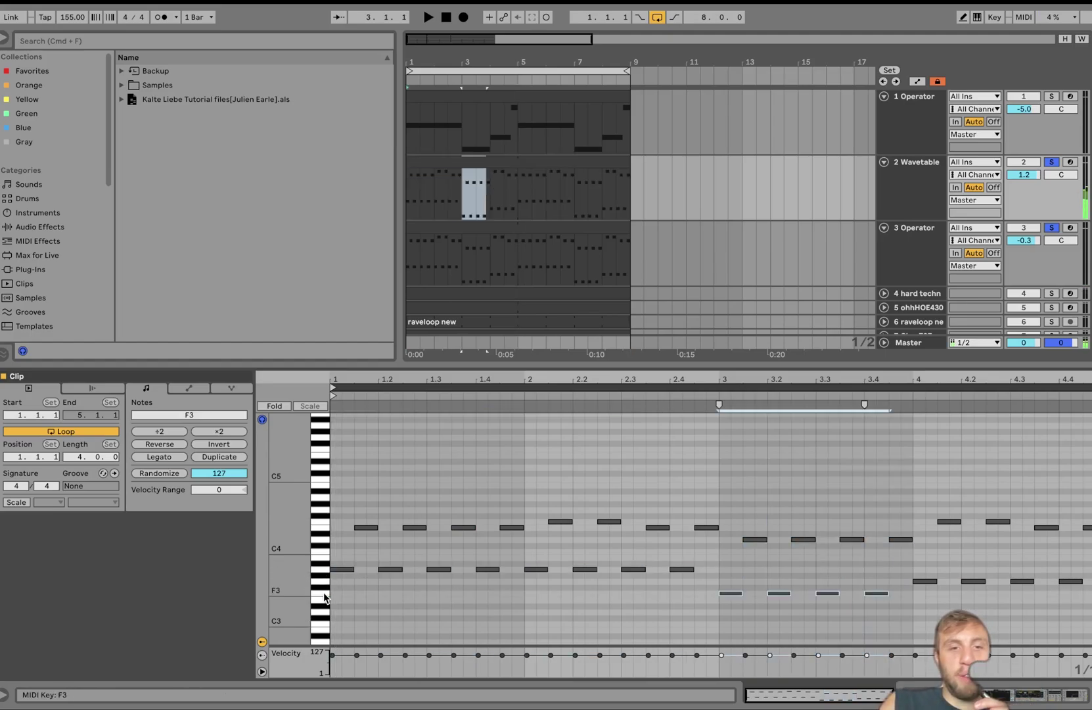
click(322, 581)
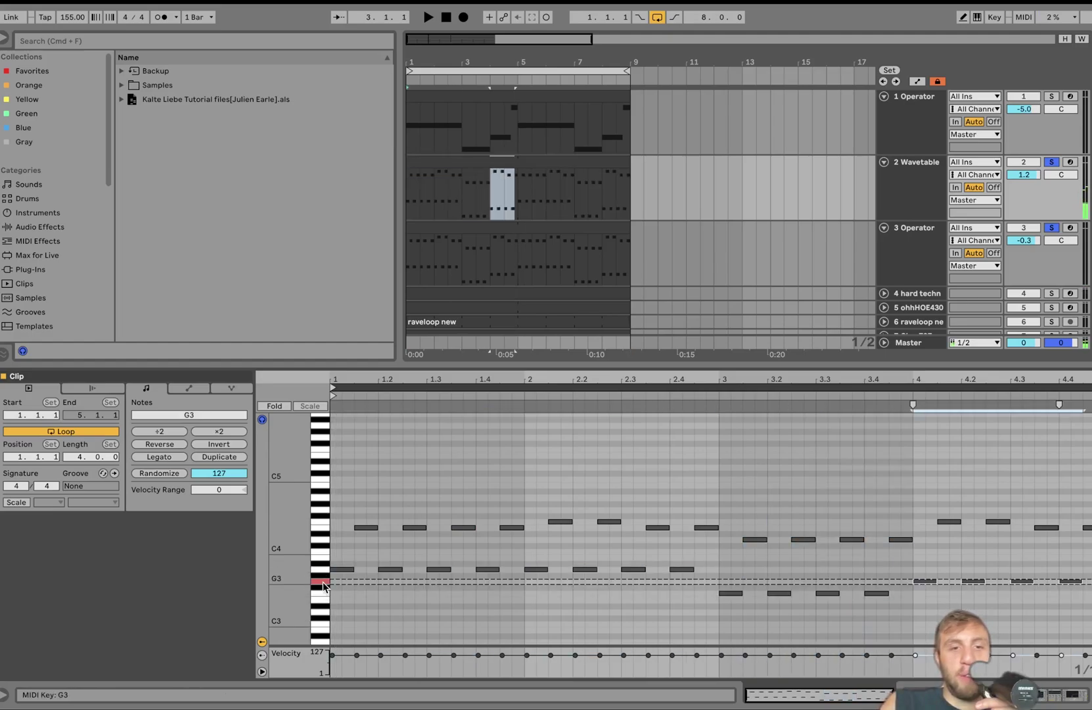
Compare the notes of the track 1 Operator clip with the Wavetable clip and audition the latter's upper D4 and E4 notes.
click(451, 92)
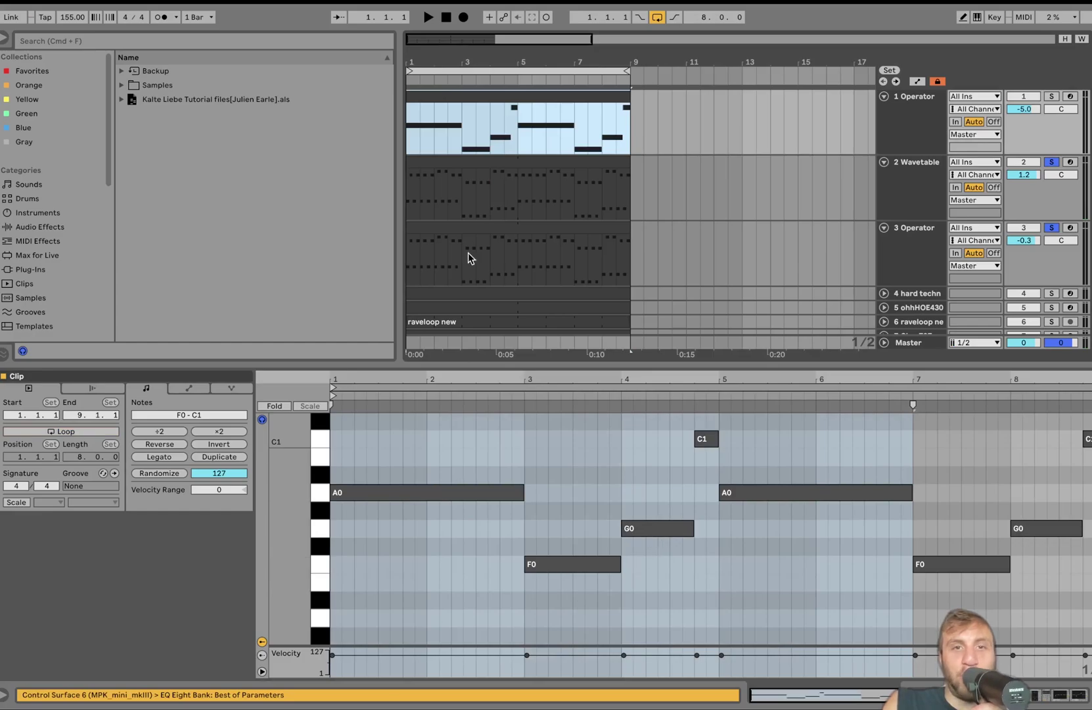
click(466, 172)
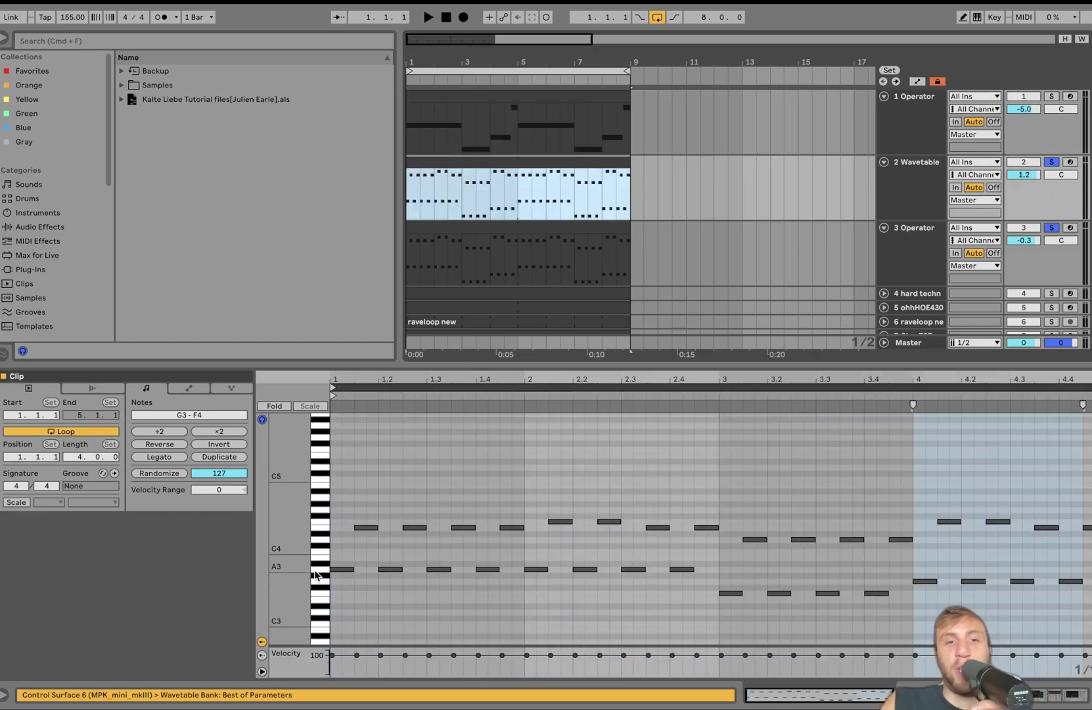
click(322, 522)
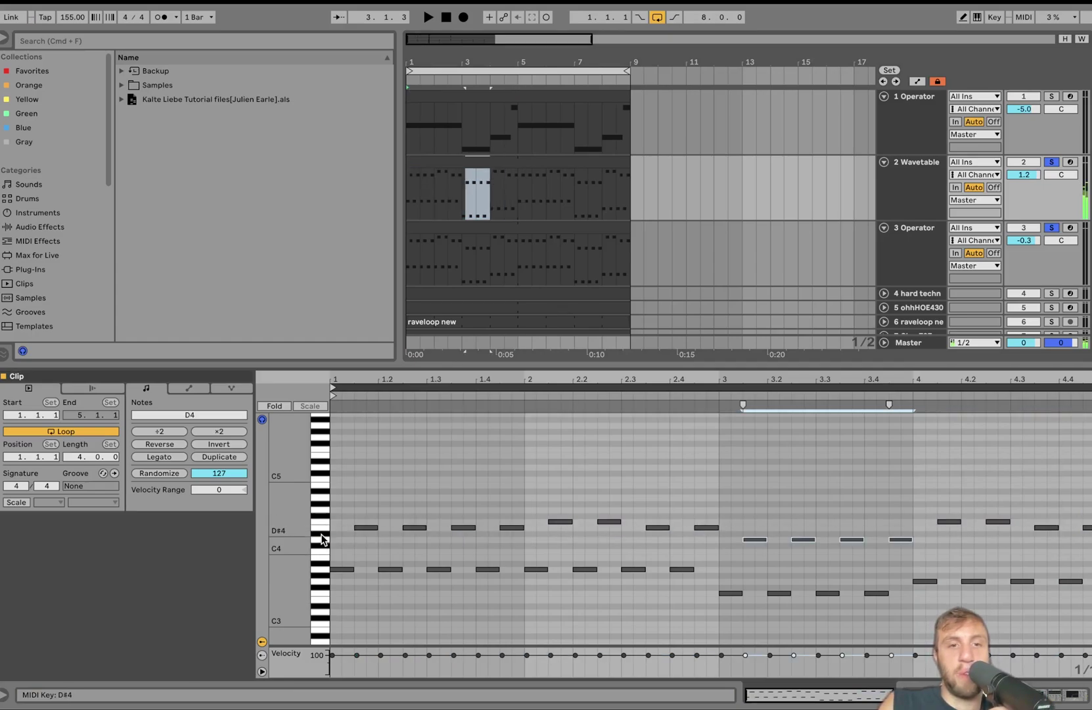
click(322, 530)
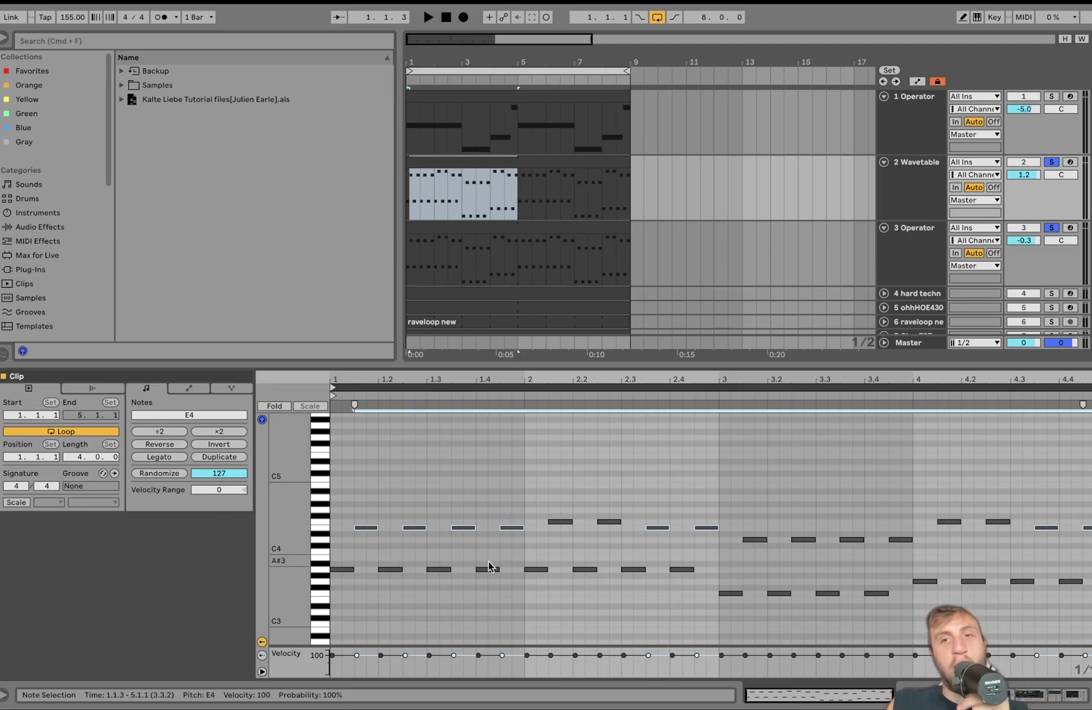
Play the soloed Wavetable and track 3 Operator melodies while following the notes in the clip.
key(space)
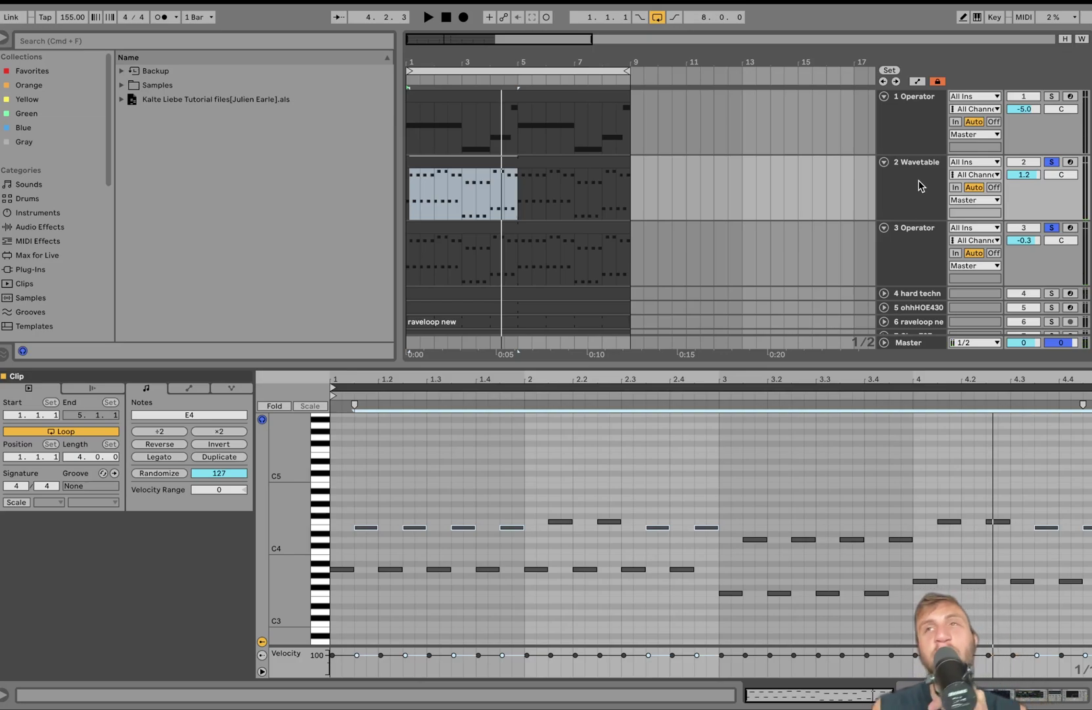
key(space)
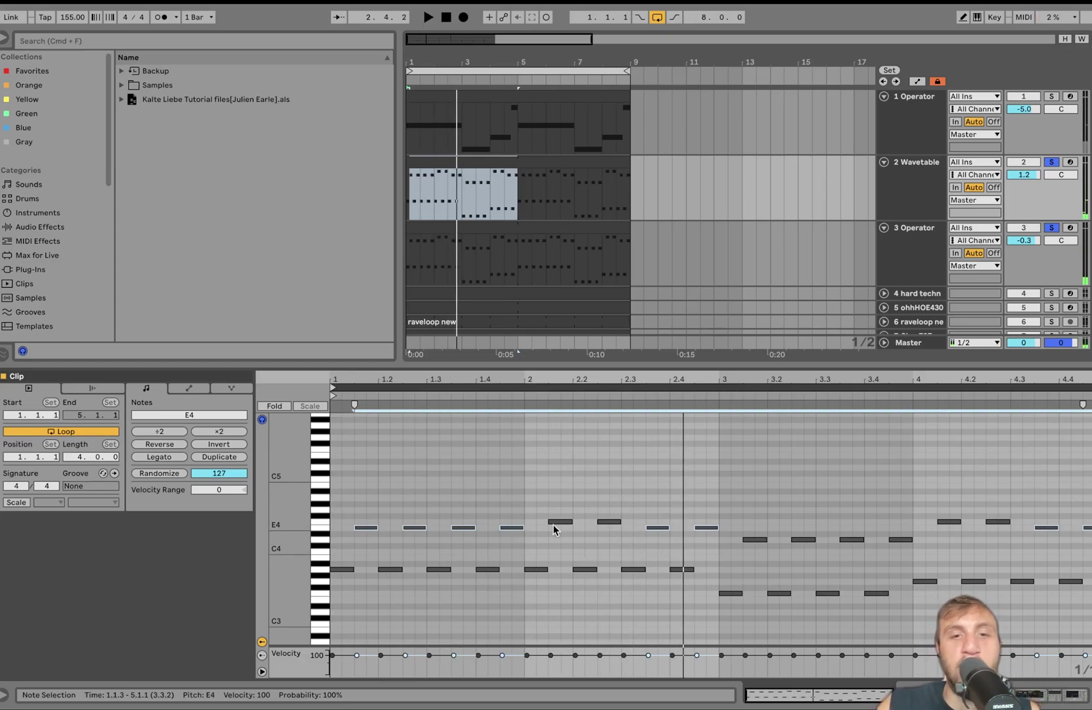
key(space)
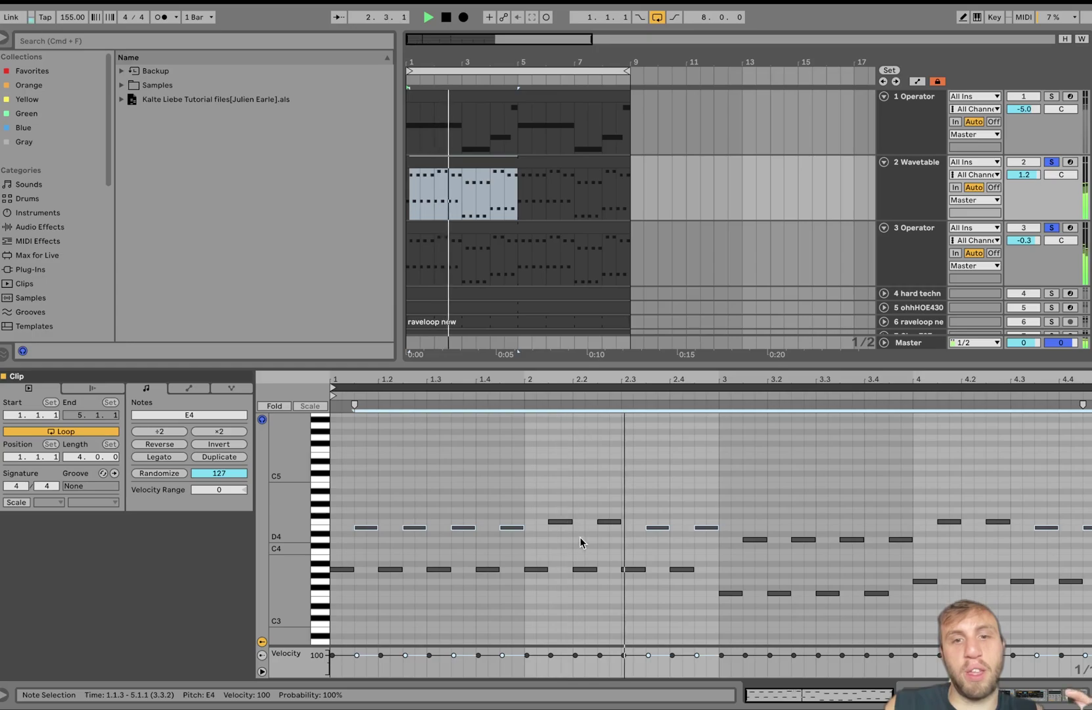
key(space)
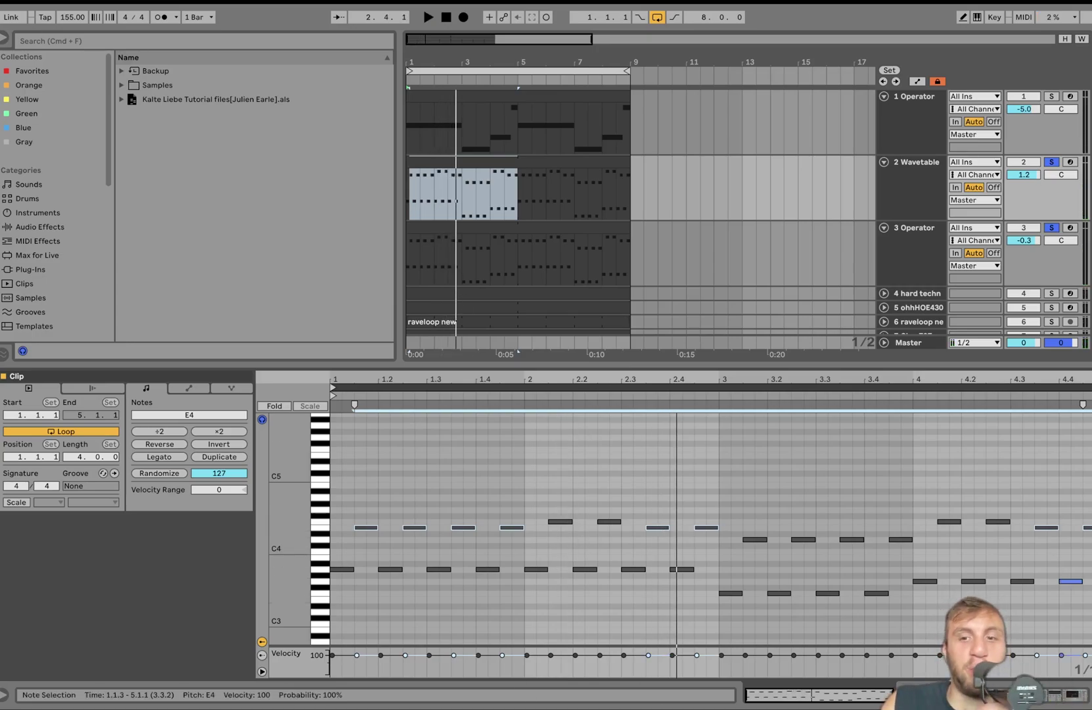
Show the device chains of tracks 2 and 3, solo only the Wavetable track and play it.
key(shift+Tab)
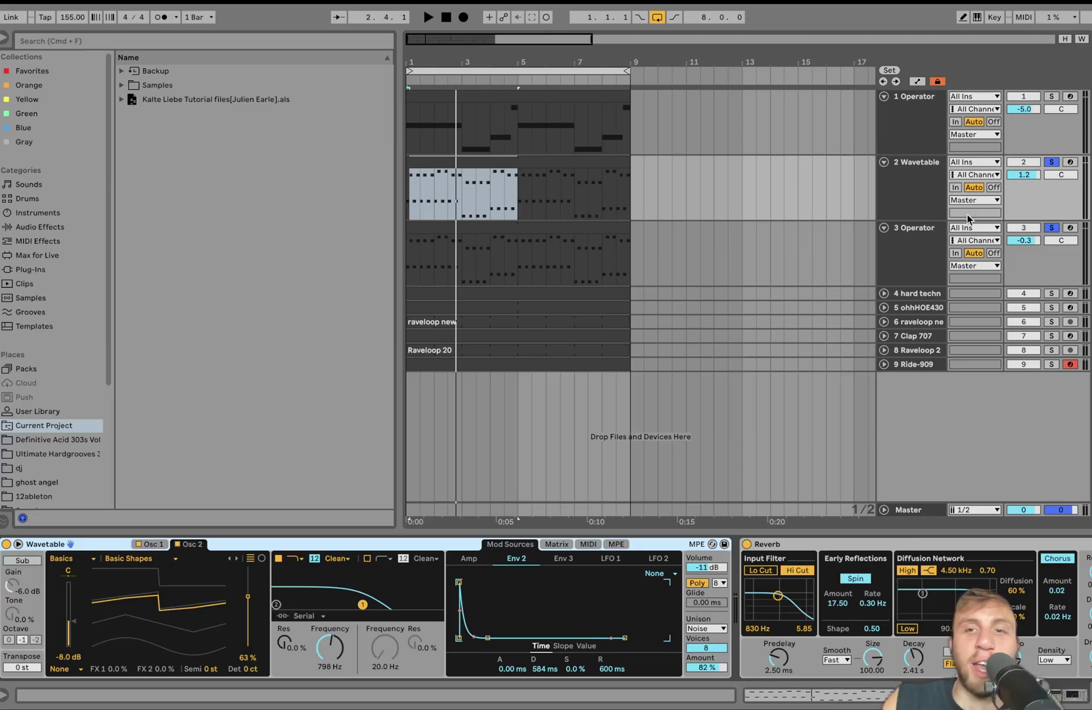
click(927, 242)
click(913, 186)
click(1052, 163)
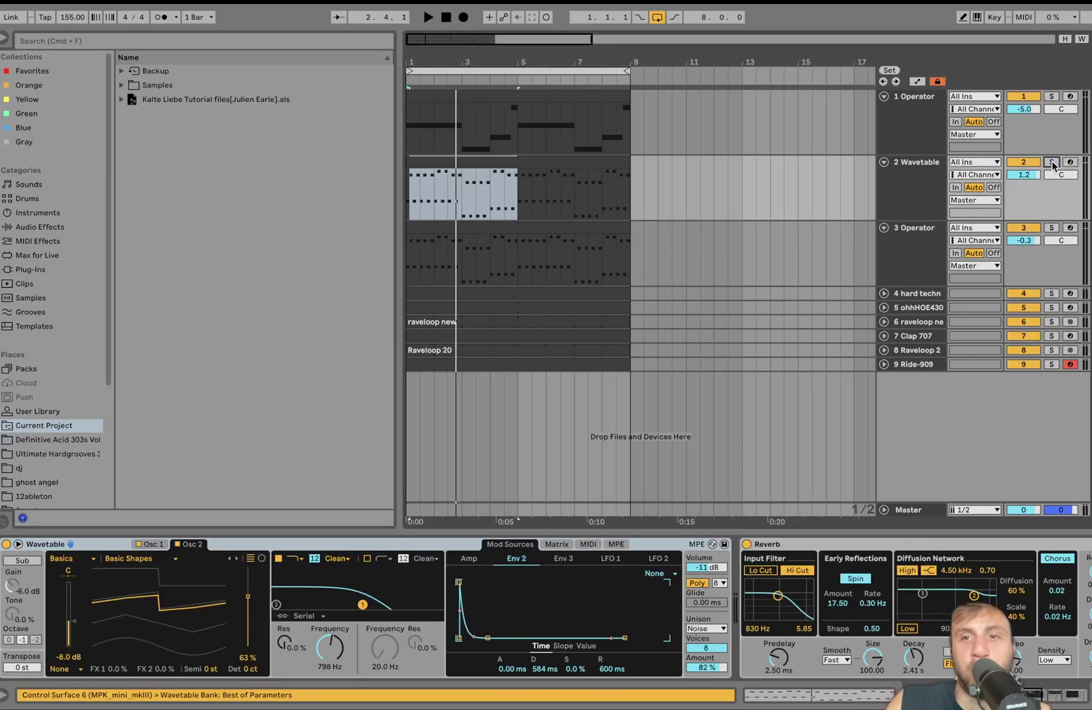
click(1052, 163)
key(space)
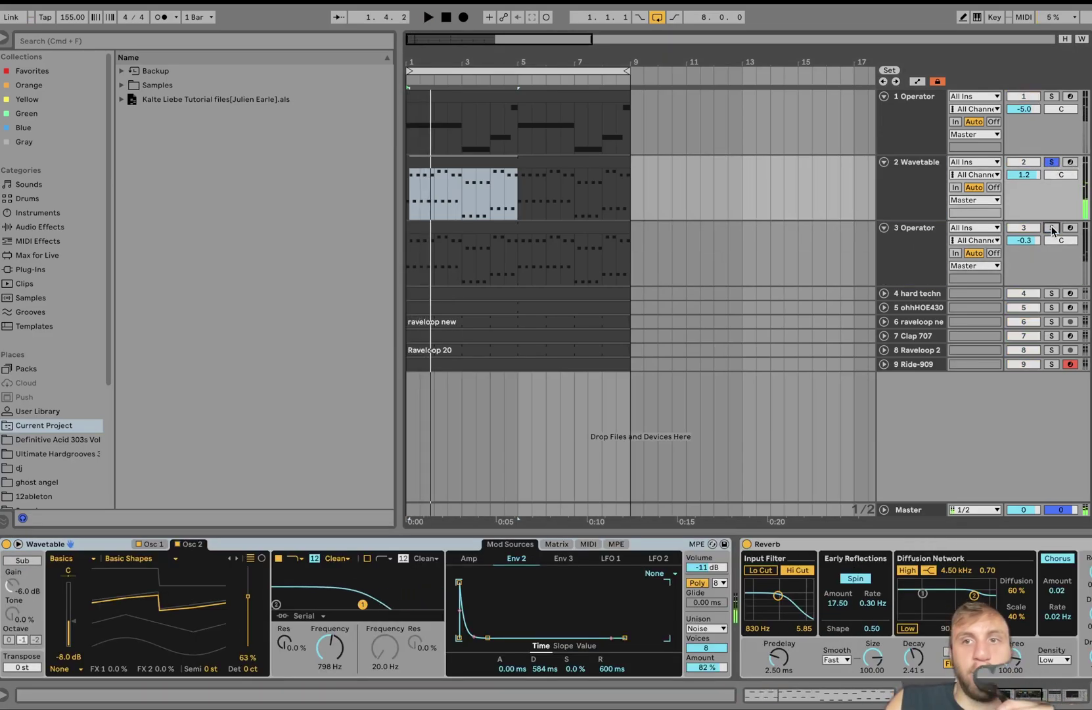
Compare track 3 Operator playing alone with the Wavetable track soloed, leaving the Wavetable soloed and its devices shown.
click(1052, 228)
click(909, 252)
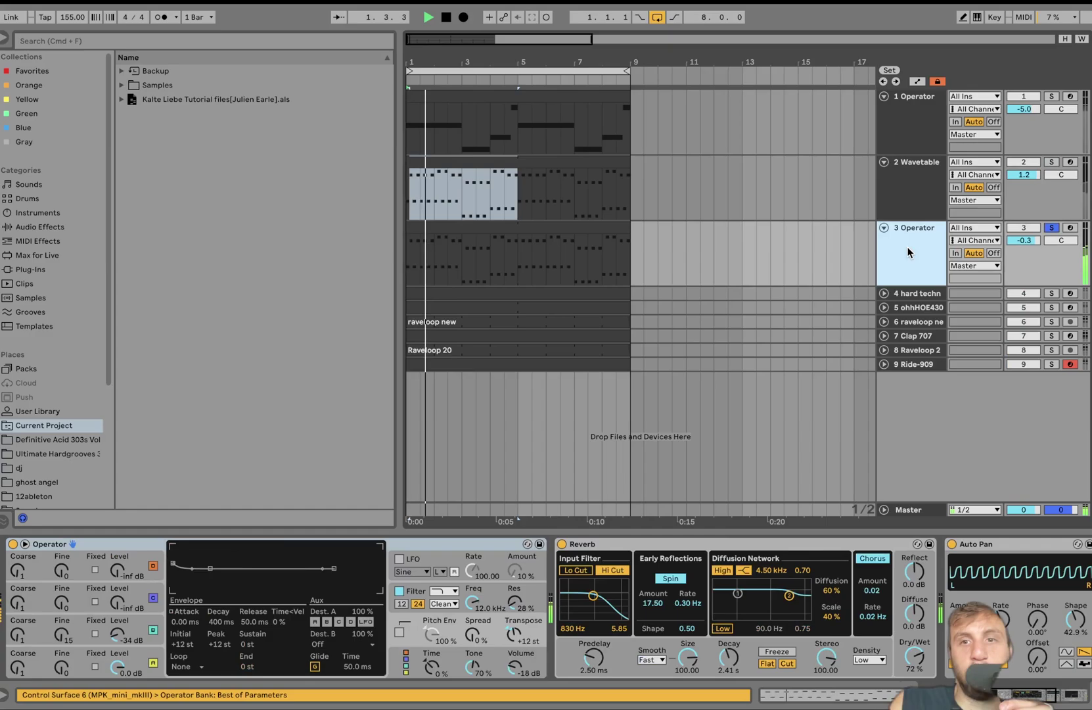
click(915, 206)
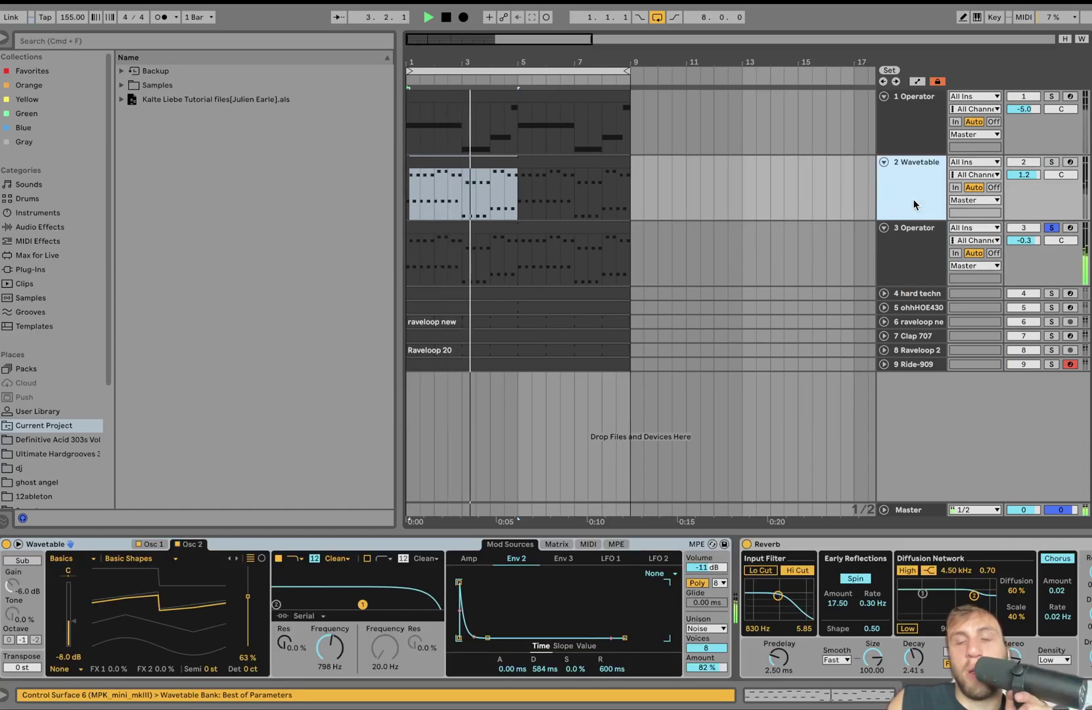
click(1052, 162)
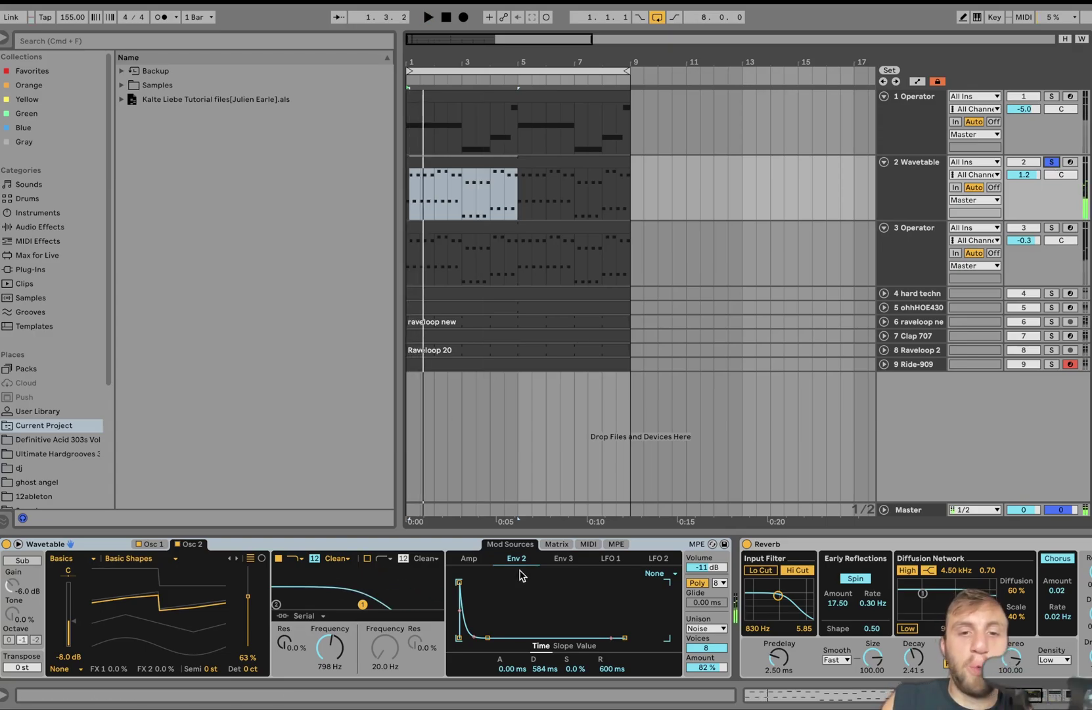
Examine the Wavetable synth's oscillator settings and display the FM Harmonics wavetable of Osc 1.
scroll(524, 575, right, 2)
scroll(442, 598, left, 2)
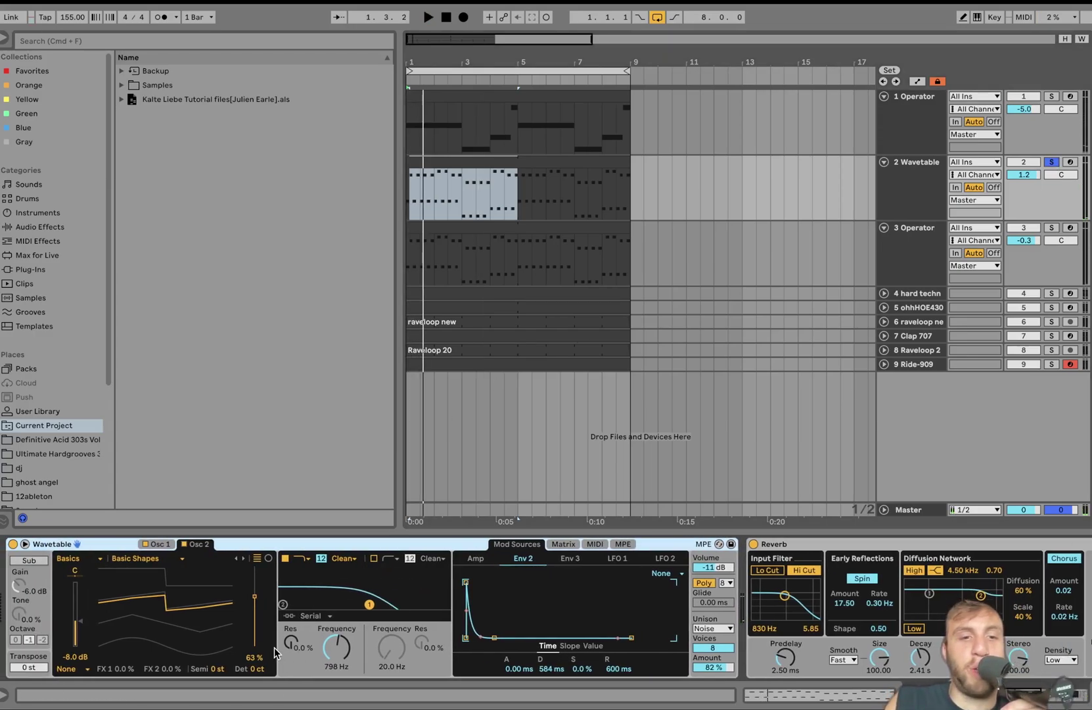
click(167, 543)
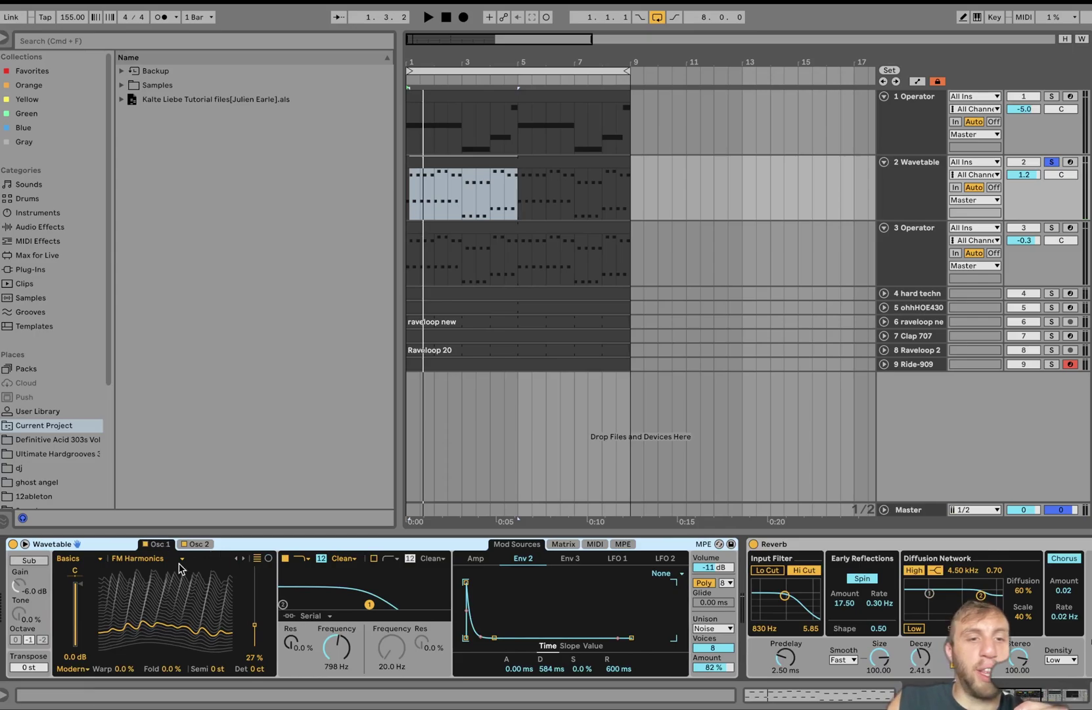
Play the Wavetable track with filter 1 off and on to compare the sound, leaving the filter on.
click(285, 559)
key(space)
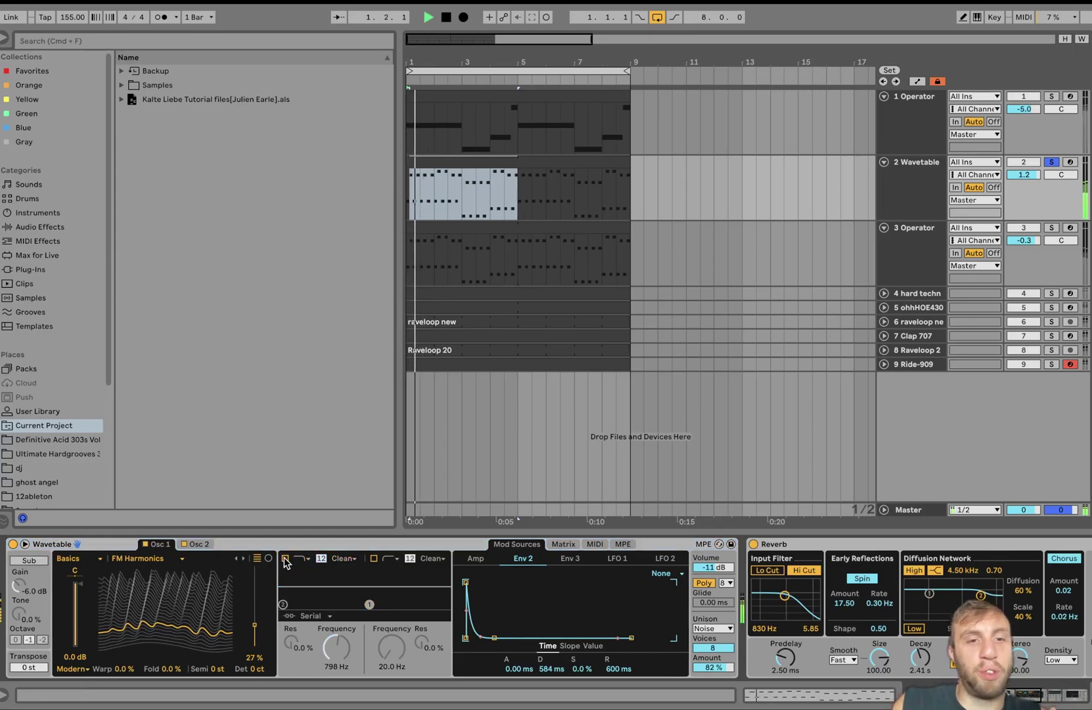
click(286, 559)
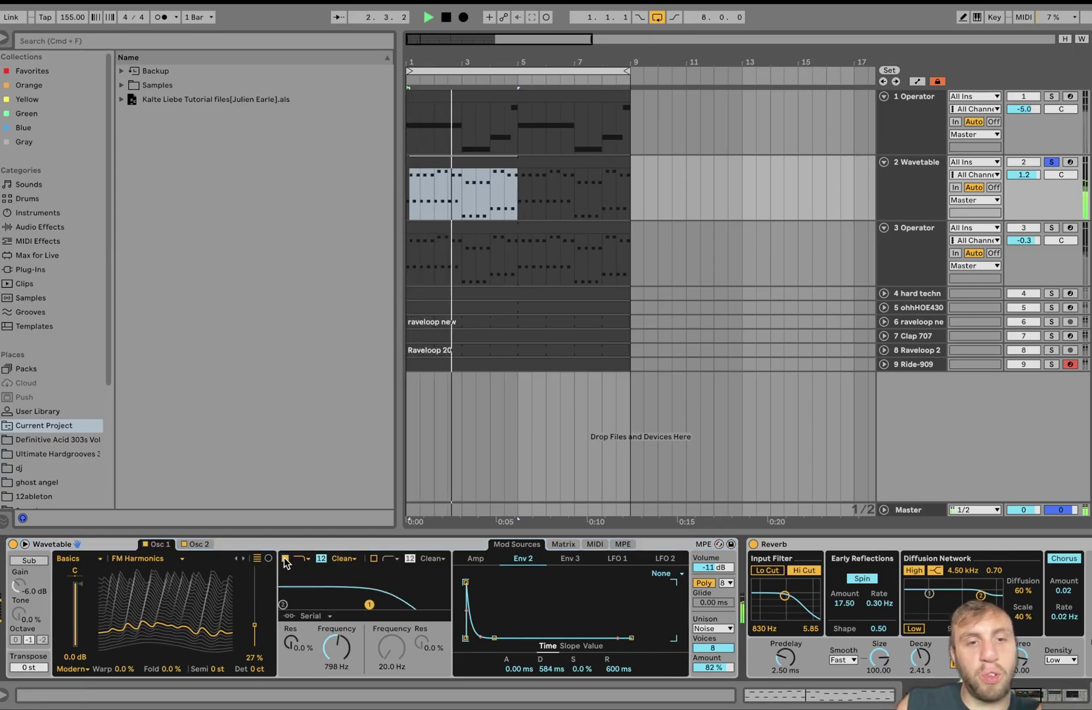
key(space)
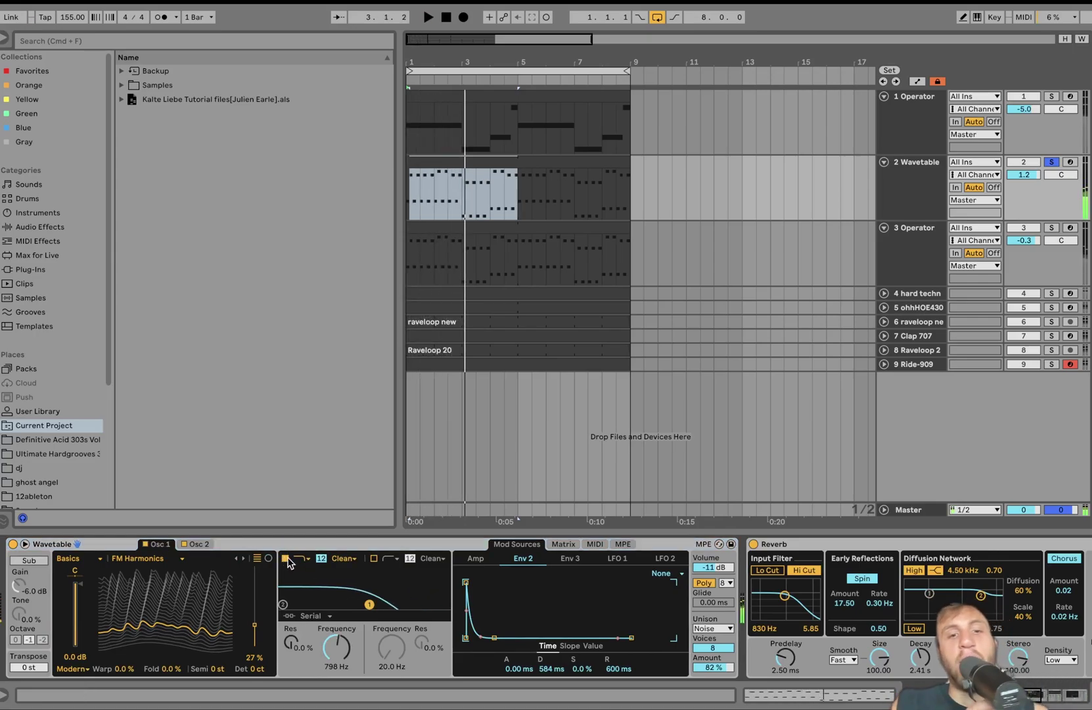
Examine the Wavetable's modulation matrix, play the track and show its Reverb, Auto Pan and Auto Filter effects.
click(563, 544)
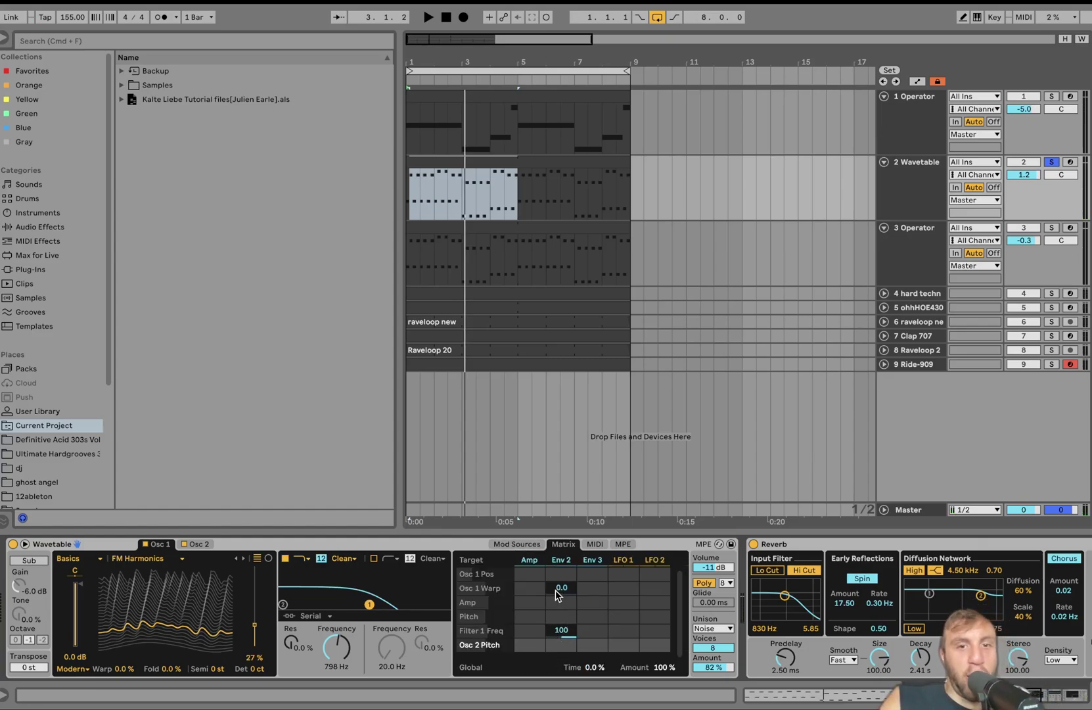
key(space)
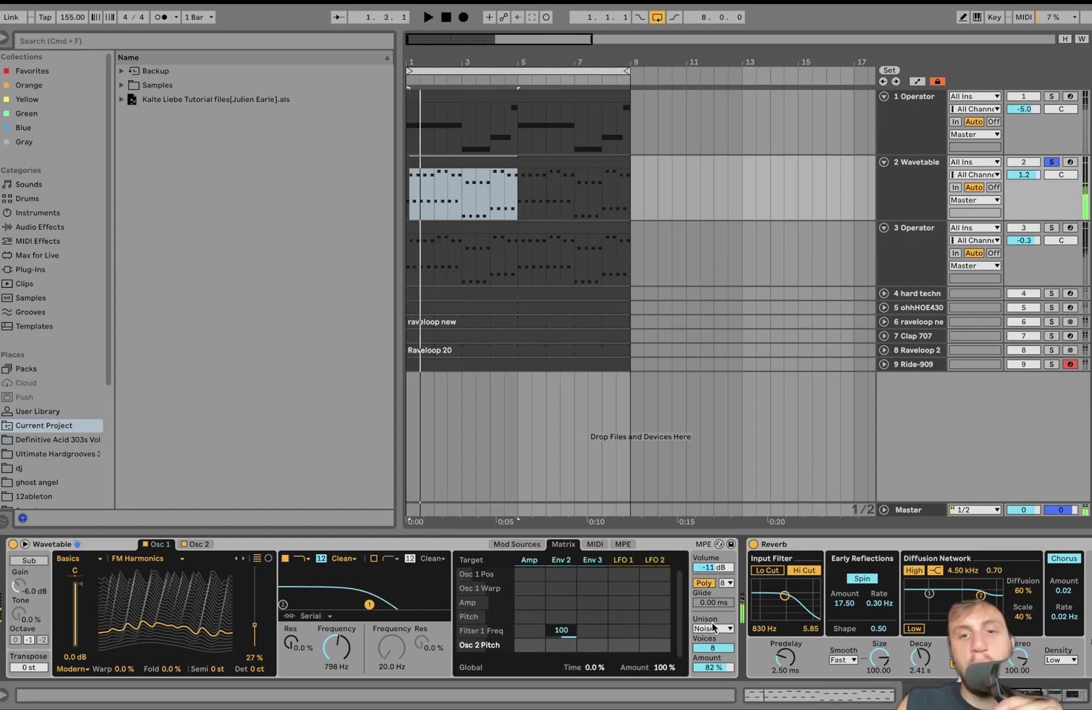
scroll(752, 640, right, 10)
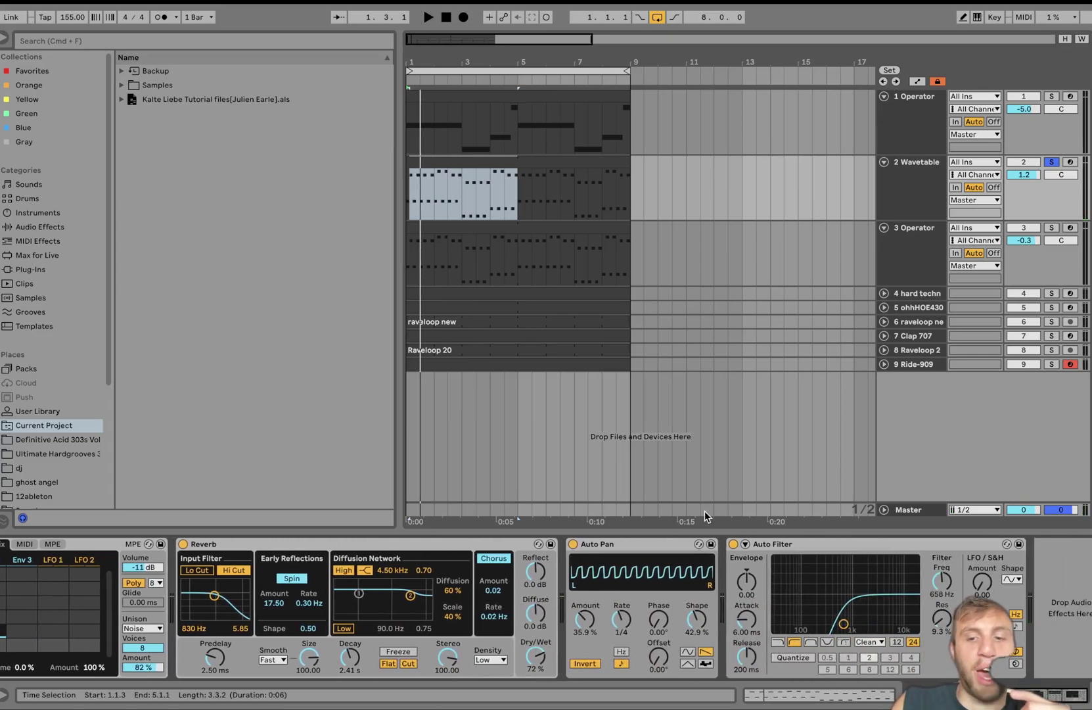
Solo the track 4 hard techno kick alongside the Wavetable track and play both briefly.
click(1048, 293)
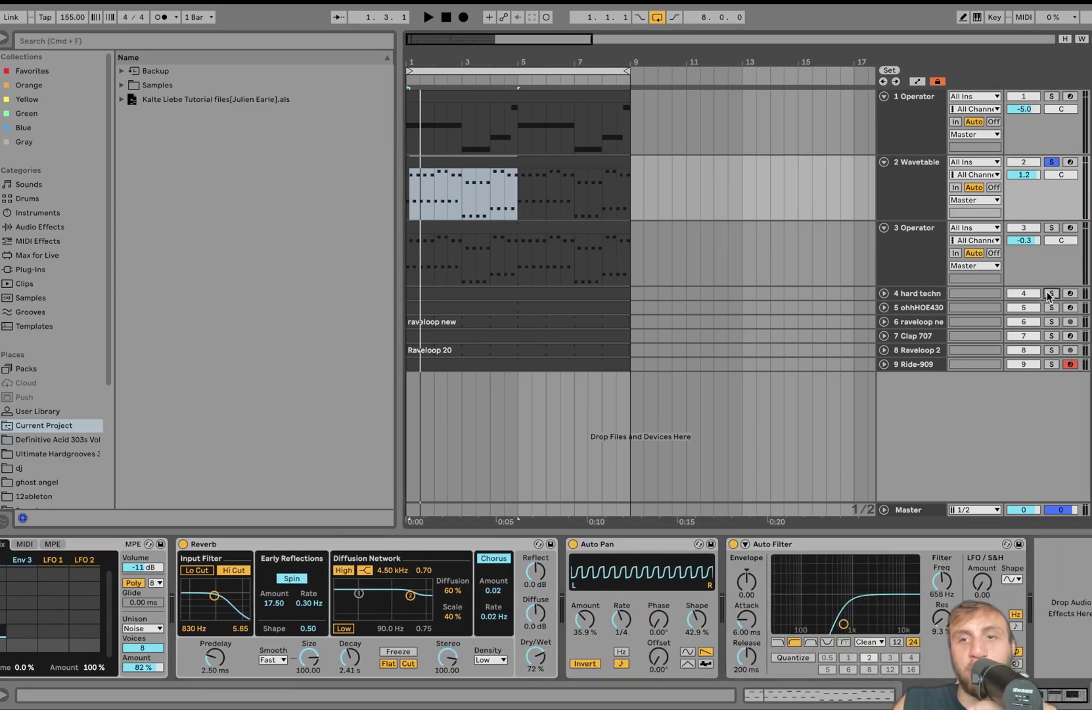
key(space)
key(space)
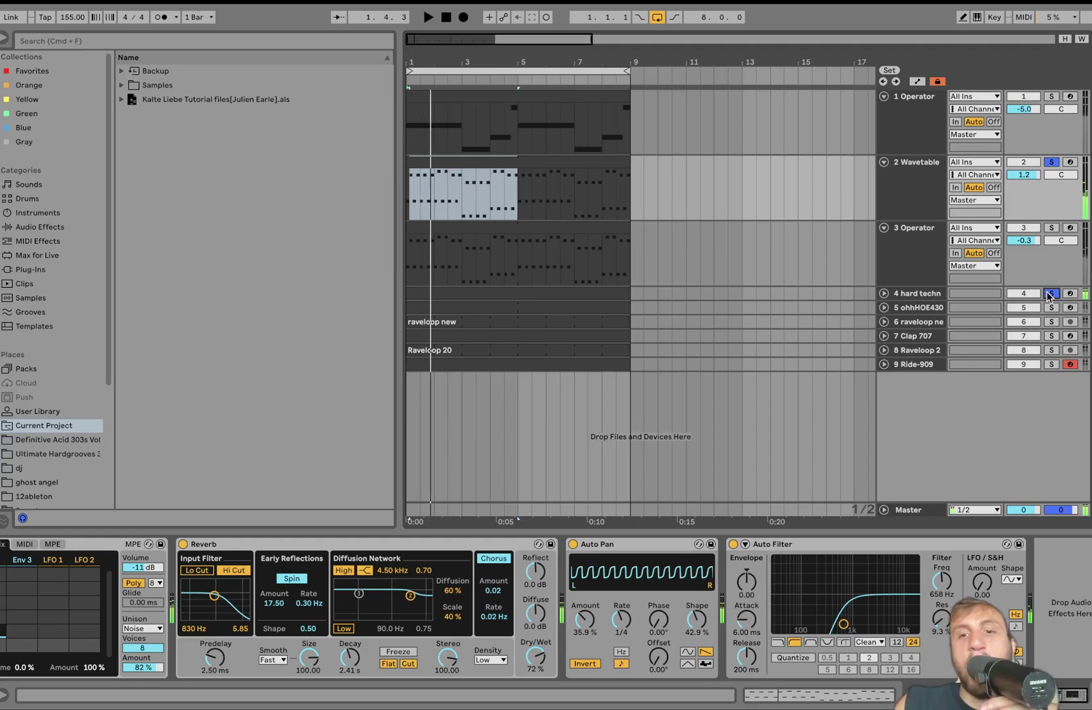
Solo only track 3 Operator, play it and examine its device chain from the Operator synth to the Auto Filter.
click(1051, 229)
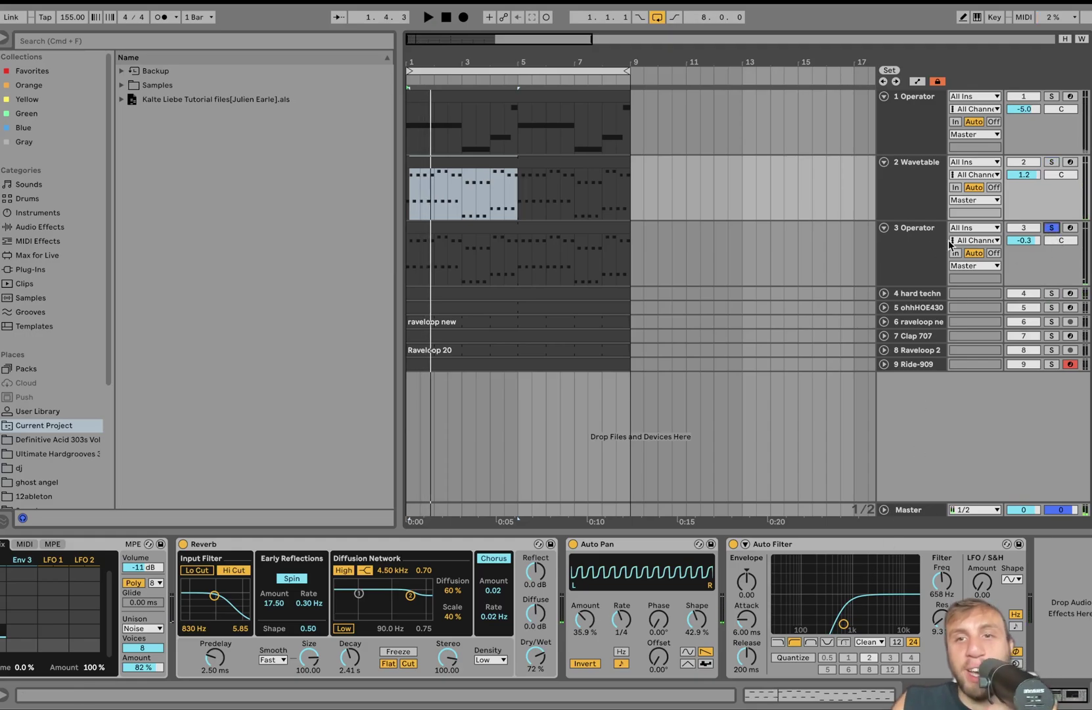
click(916, 256)
key(space)
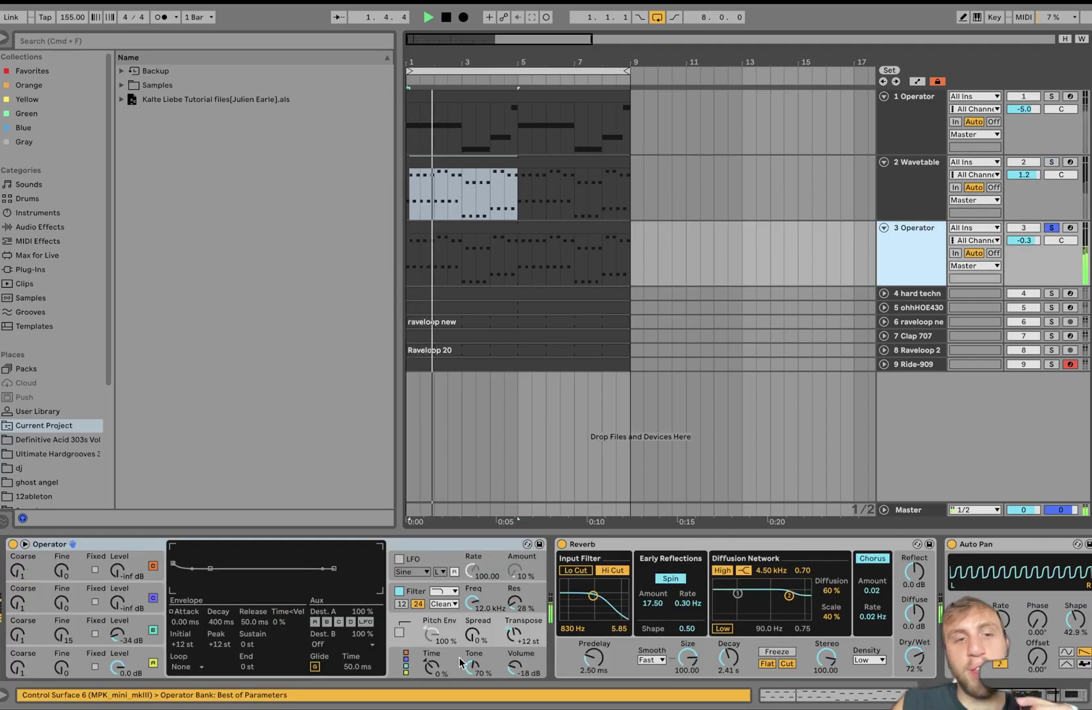
key(space)
scroll(516, 662, right, 5)
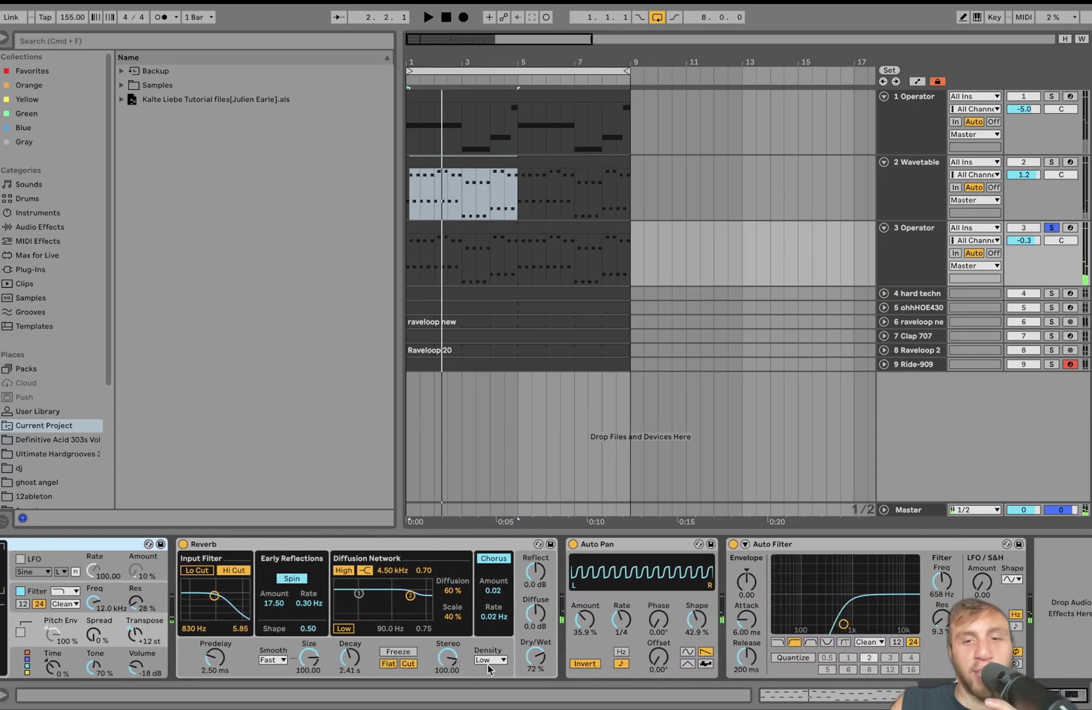
scroll(617, 638, left, 10)
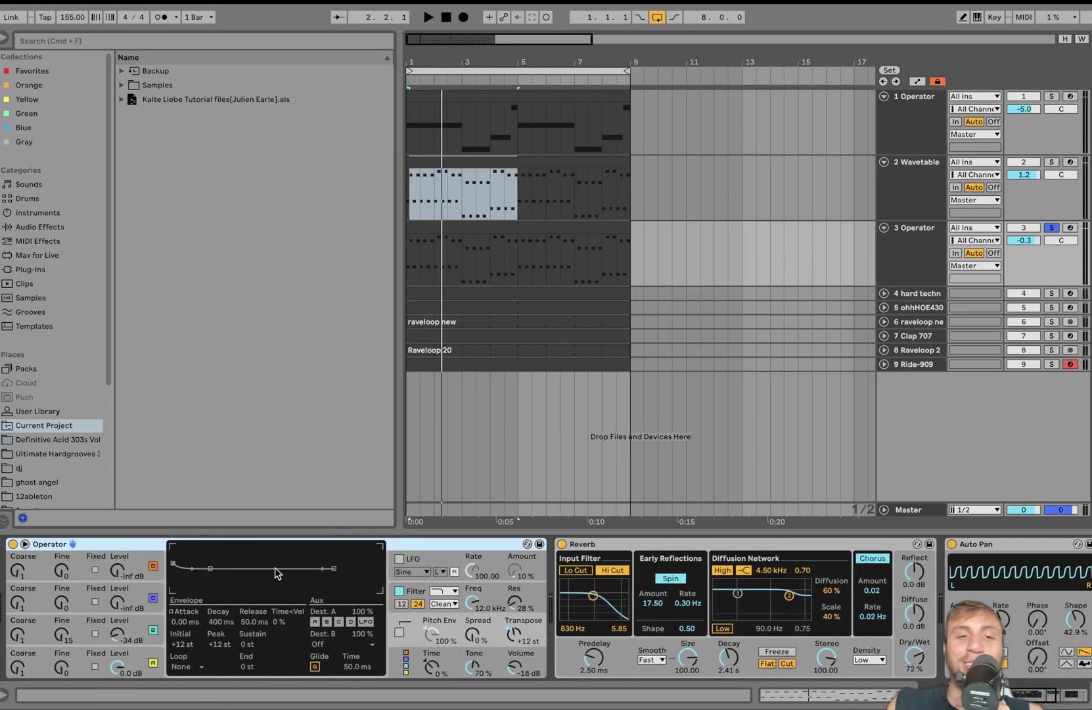
Examine the envelopes of Operator oscillators A and B and play the track with oscillator B off and on, leaving it on.
click(151, 671)
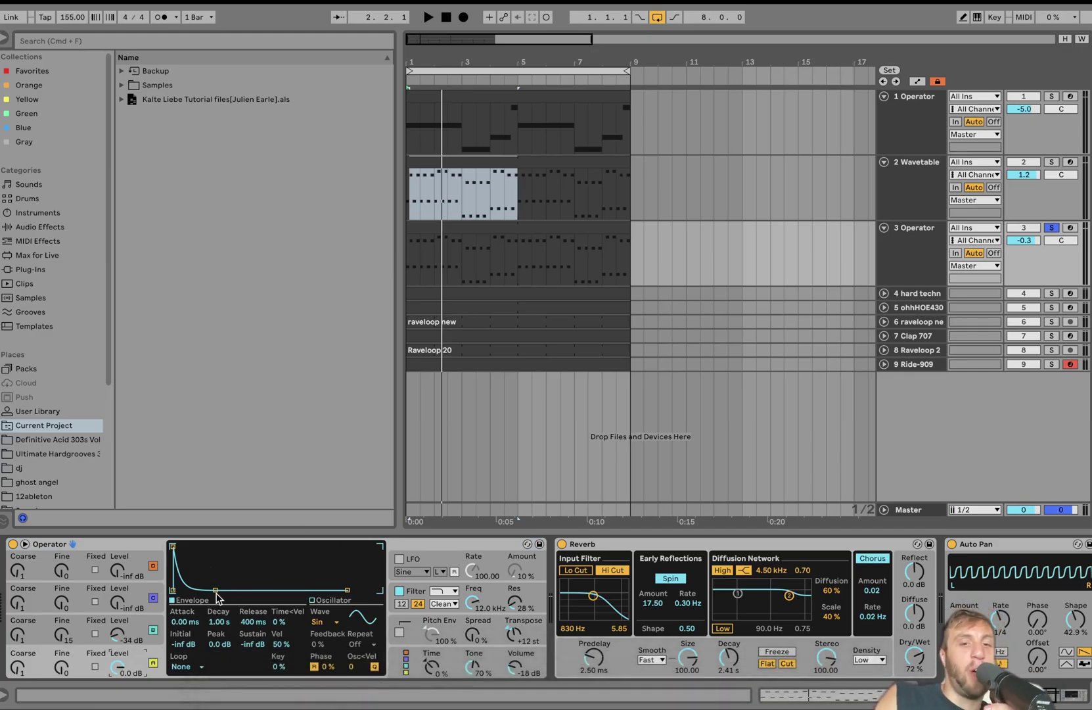
click(120, 632)
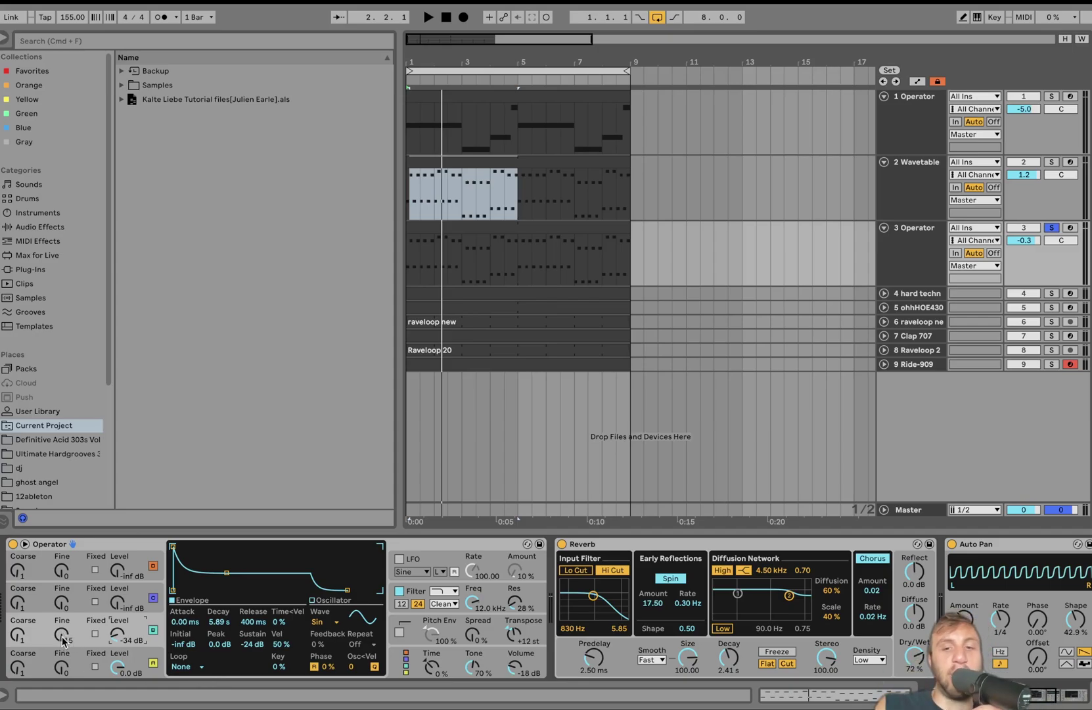
key(space)
click(153, 631)
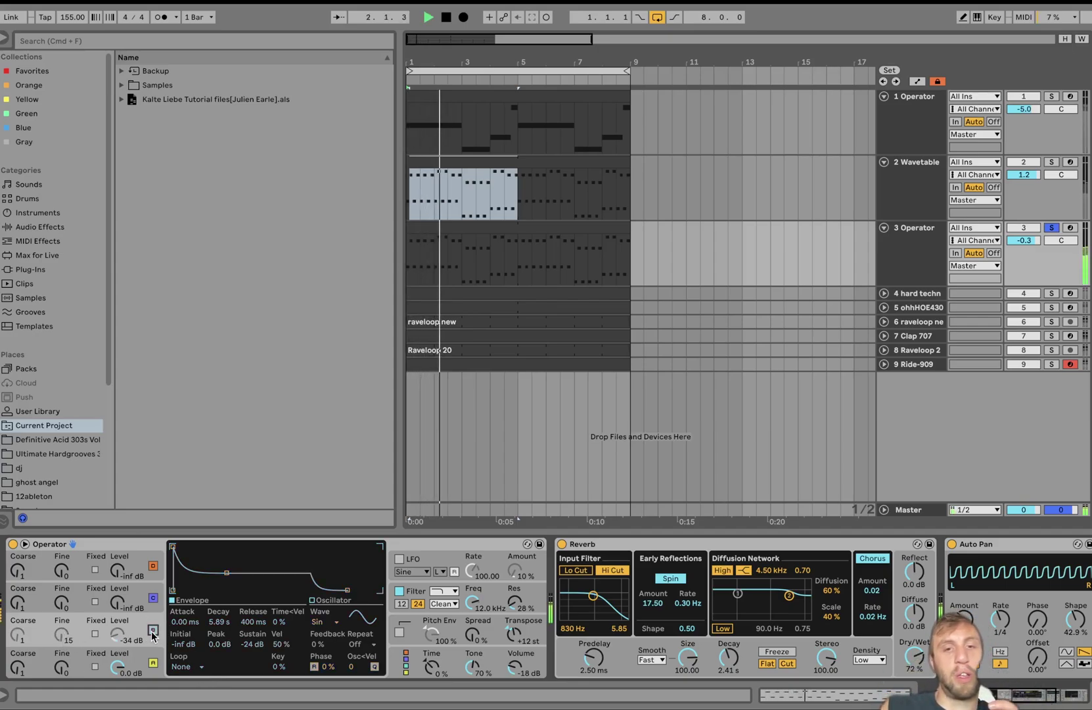
click(153, 630)
key(space)
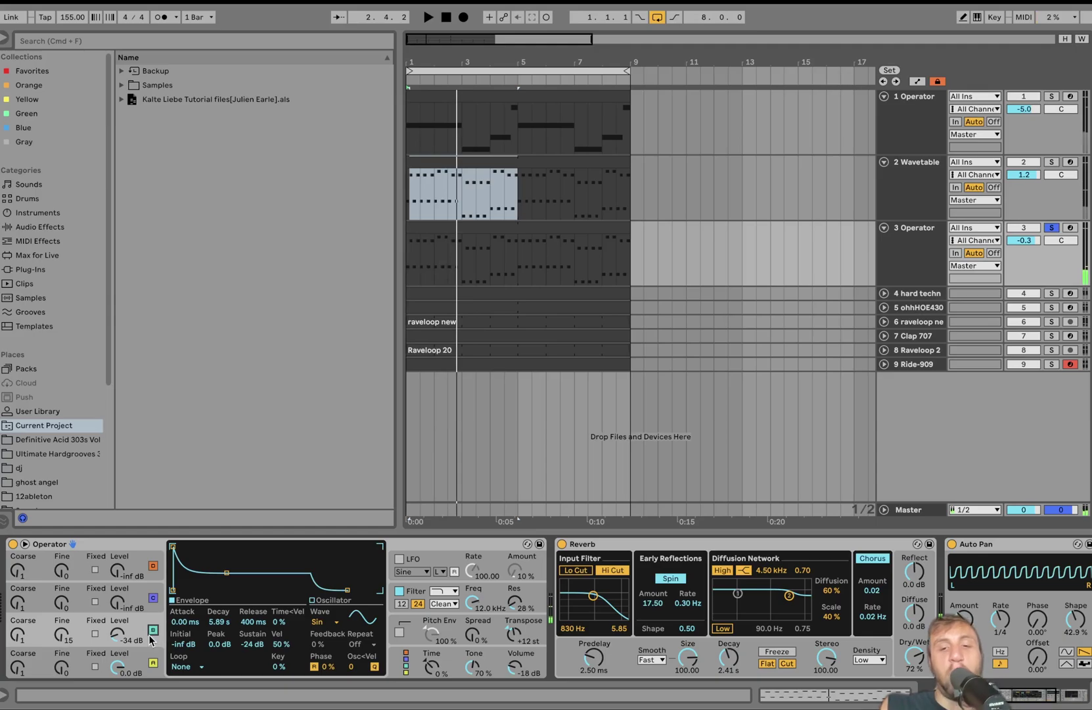
Solo the Wavetable track together with track 3 Operator and play both layers.
click(1050, 162)
key(space)
click(916, 249)
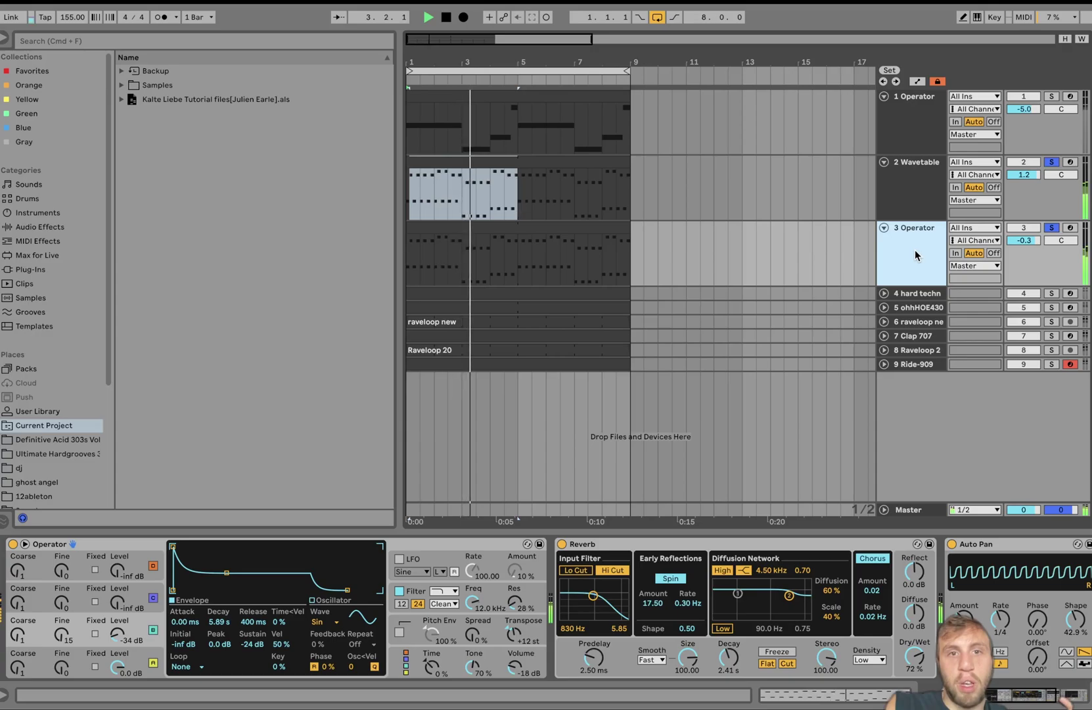
key(space)
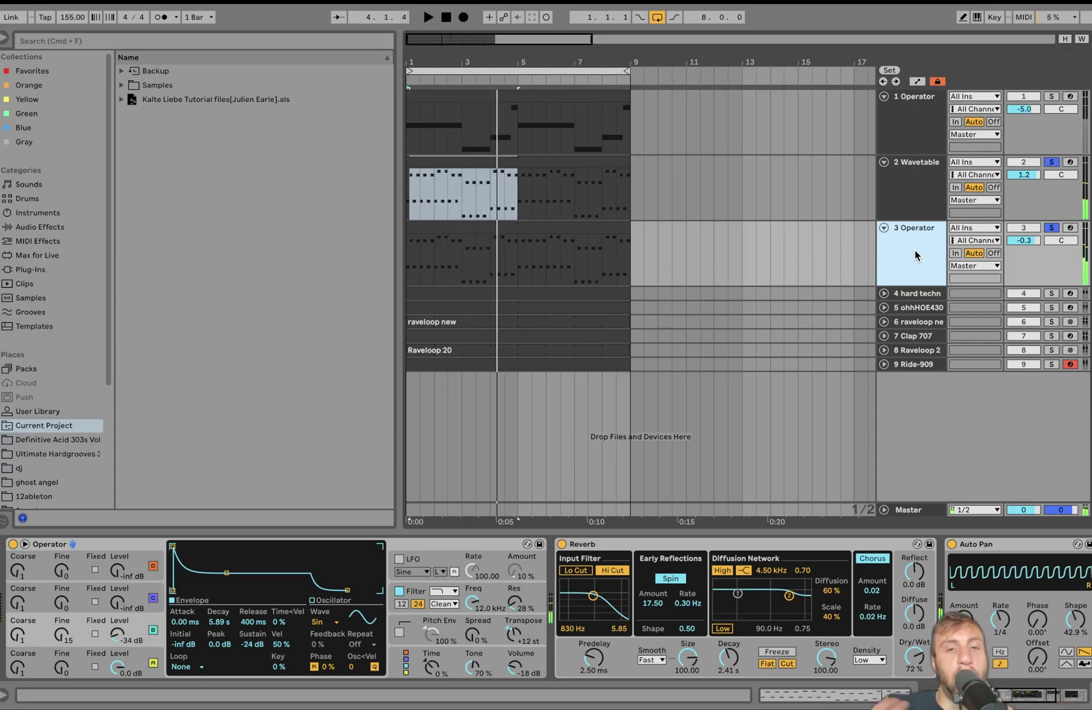
Compare the effect chains of tracks 2 Wavetable and 3 Operator, starting with the Reverb.
scroll(564, 617, right, 5)
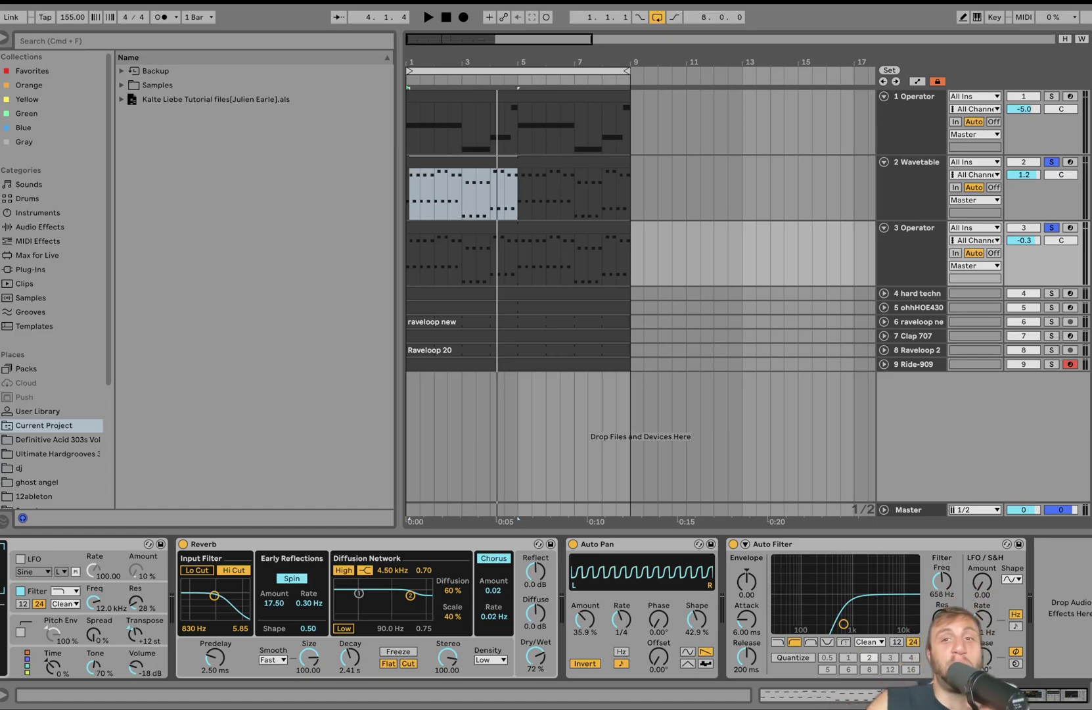
click(506, 544)
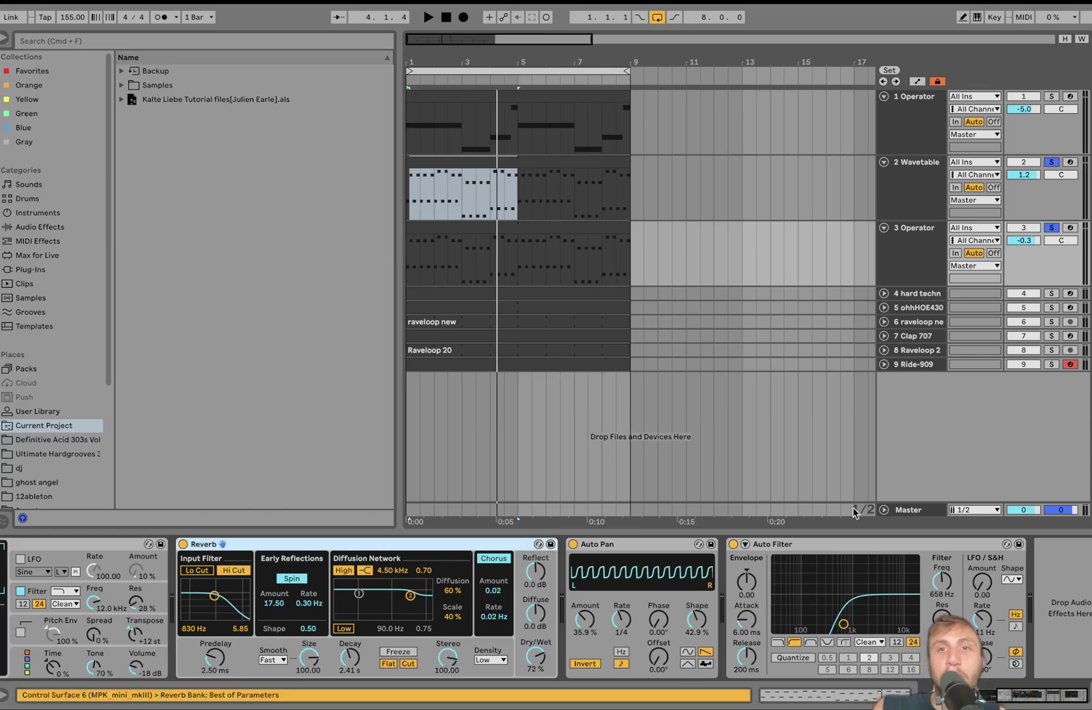
click(918, 188)
click(919, 250)
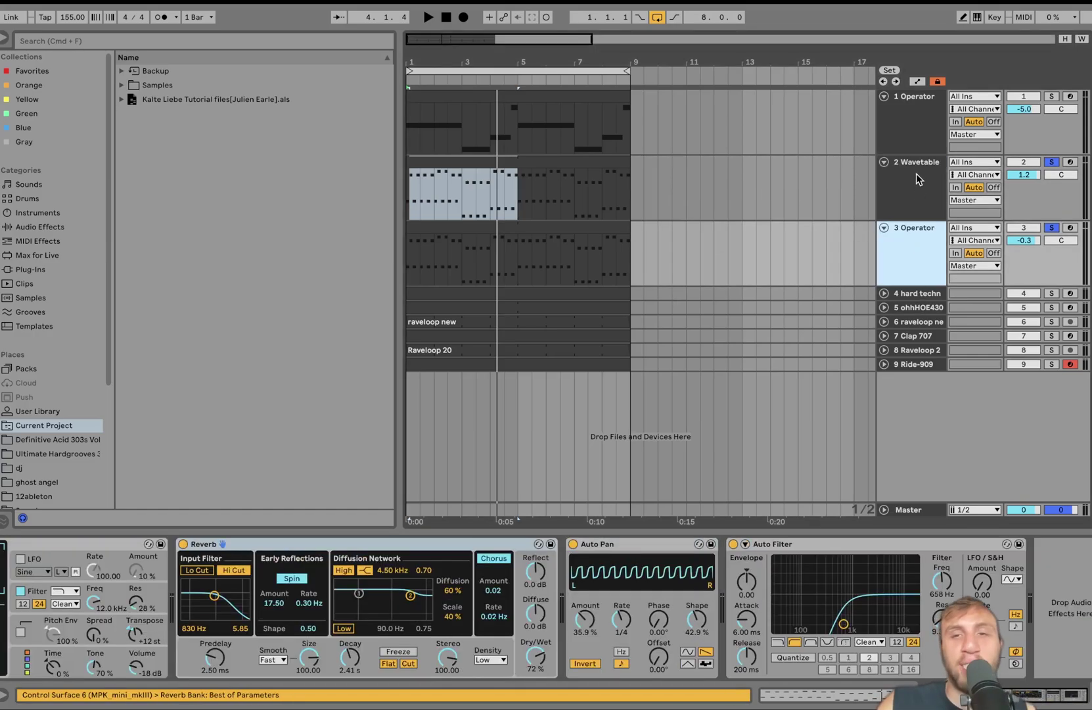
click(917, 174)
click(910, 247)
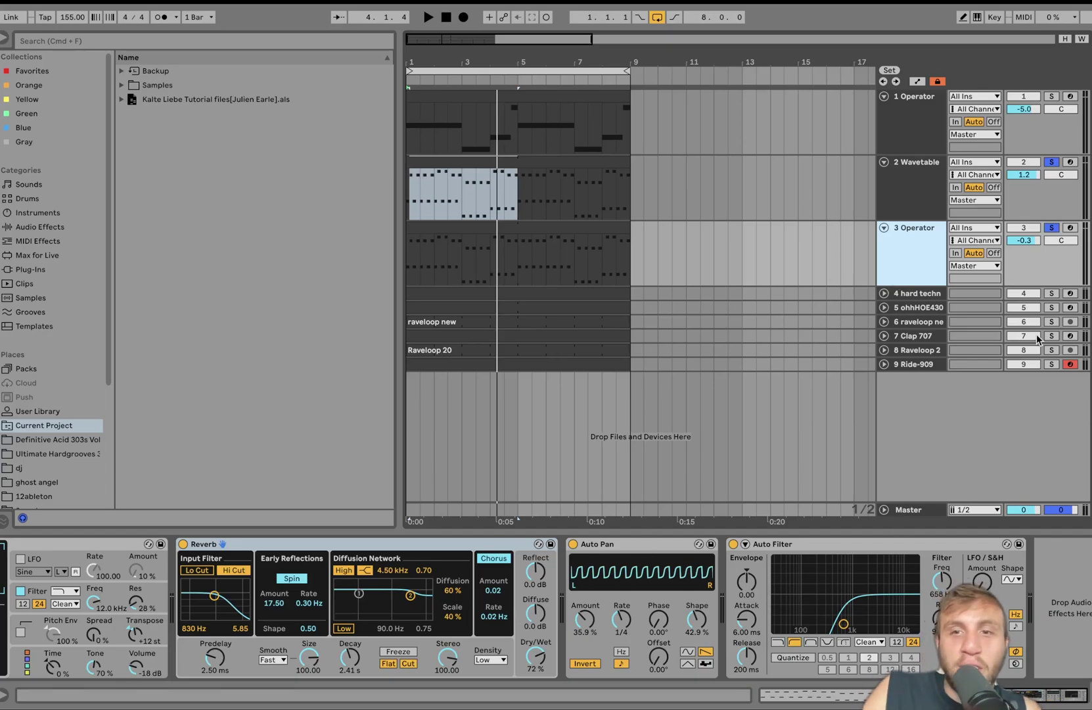
Solo tracks 4 to 9 as a group, play the drums and unfold all of those tracks.
click(927, 291)
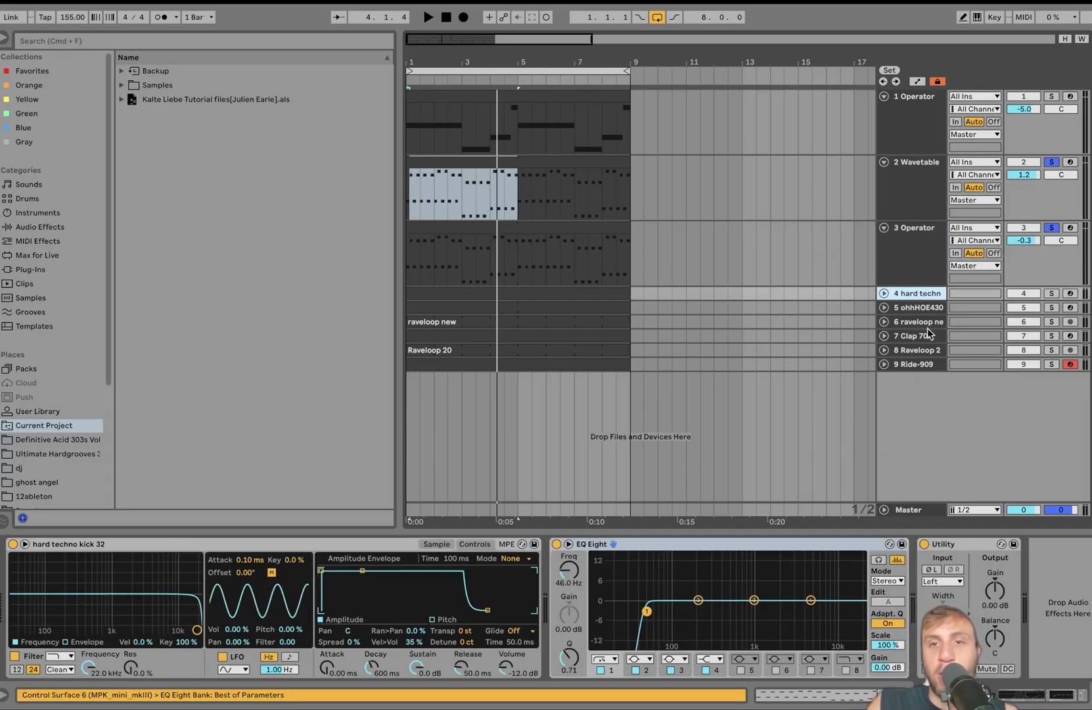
shift+click(931, 364)
click(1051, 365)
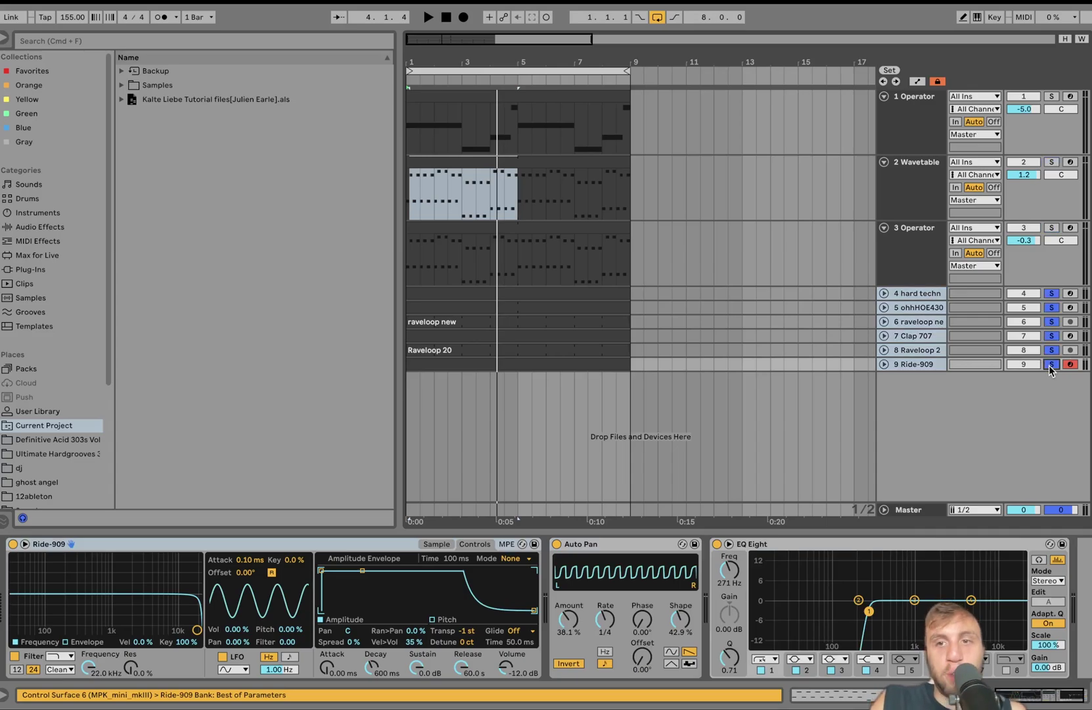
key(space)
click(884, 293)
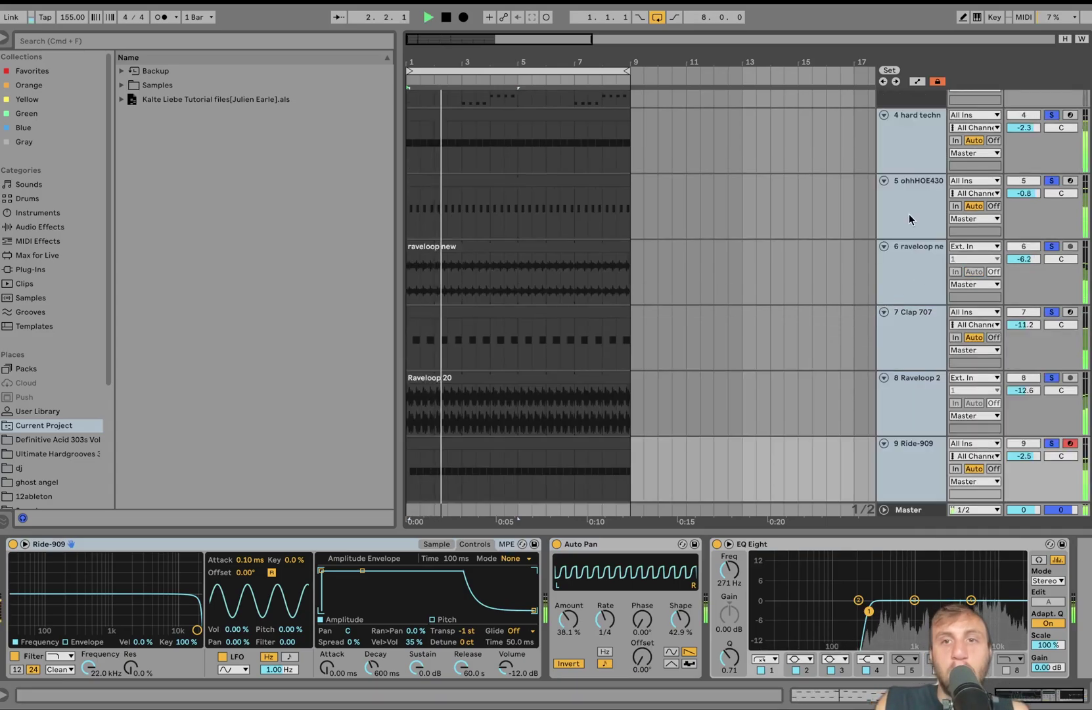
scroll(910, 217, up, 2)
key(space)
click(910, 211)
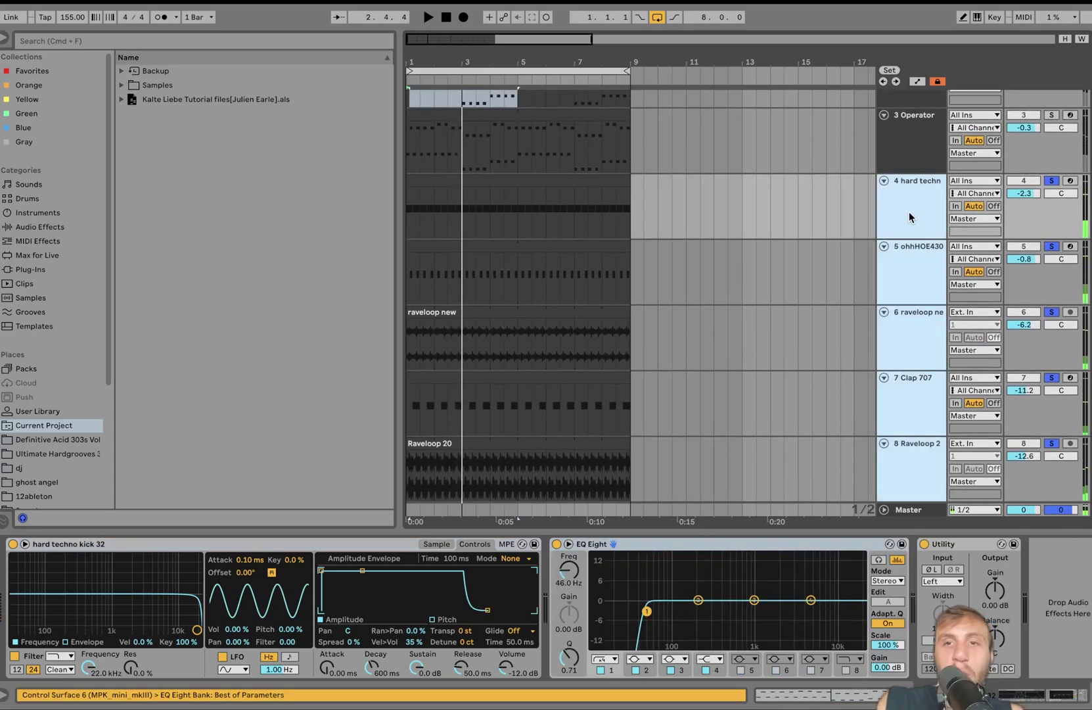
Add track 1 Operator to the soloed drum tracks and play the bass with the drums.
scroll(909, 212, up, 3)
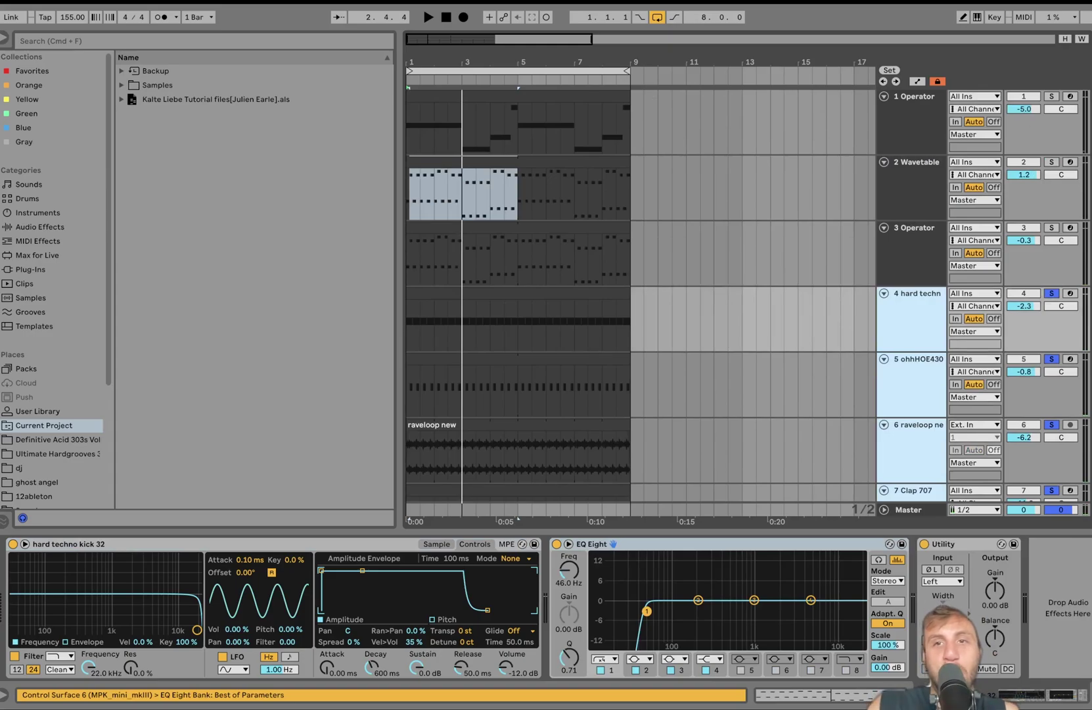
click(1050, 96)
key(space)
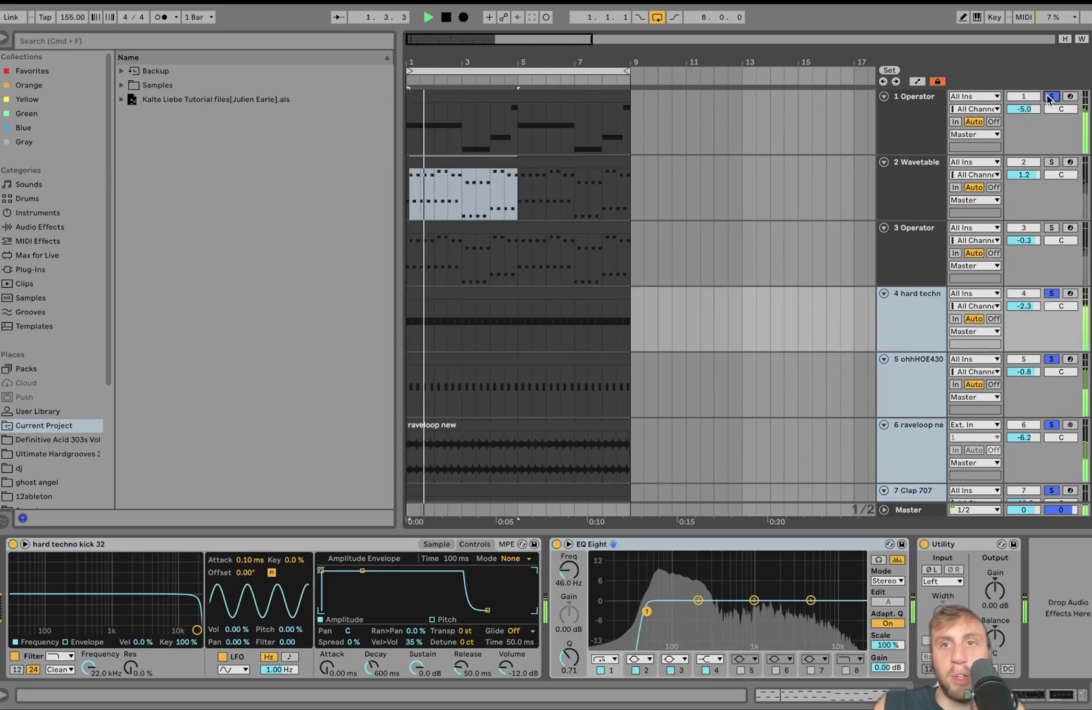
key(space)
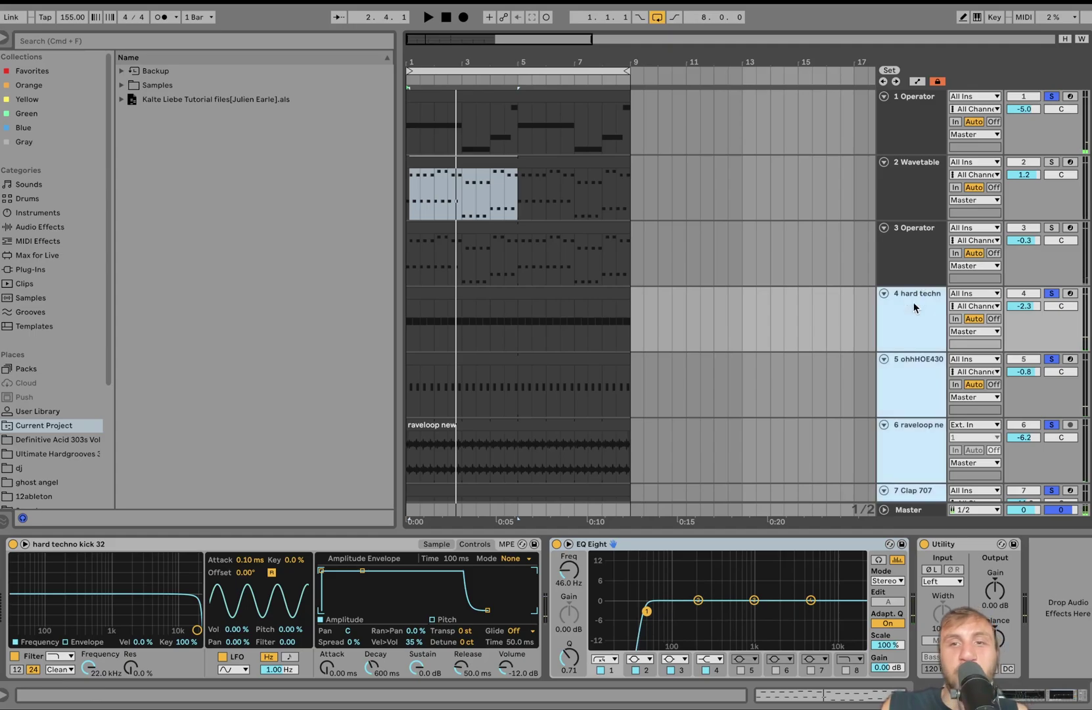
Solo only the track 4 hard techno kick, display its sample waveform and play it.
click(915, 302)
click(1054, 296)
click(892, 332)
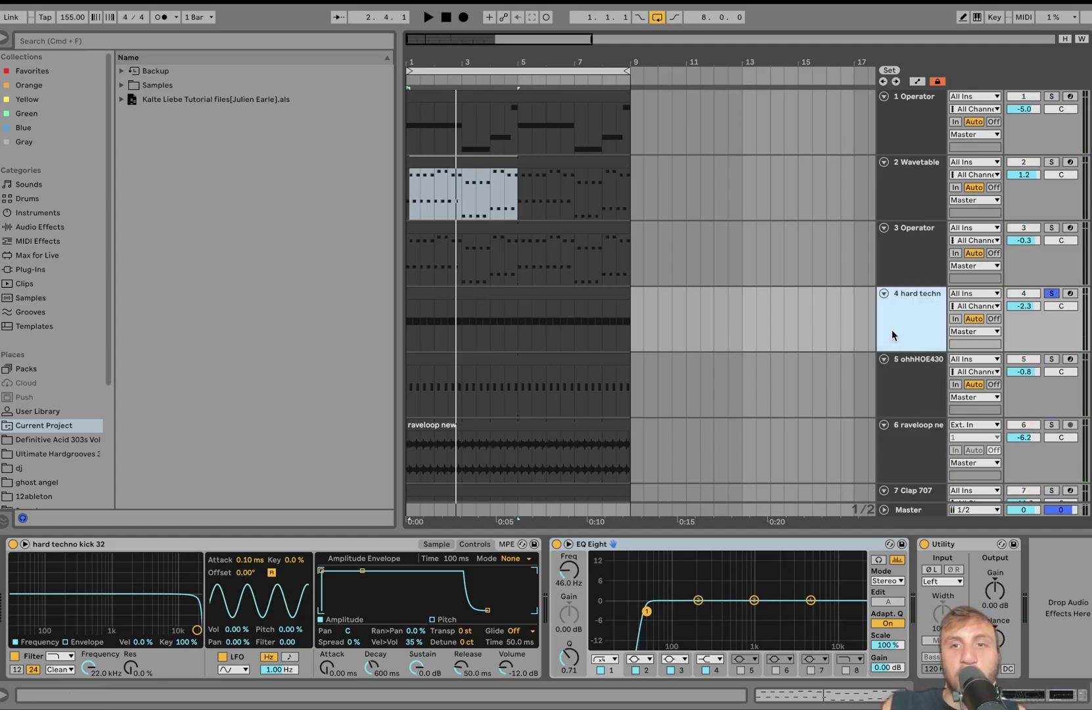
click(435, 544)
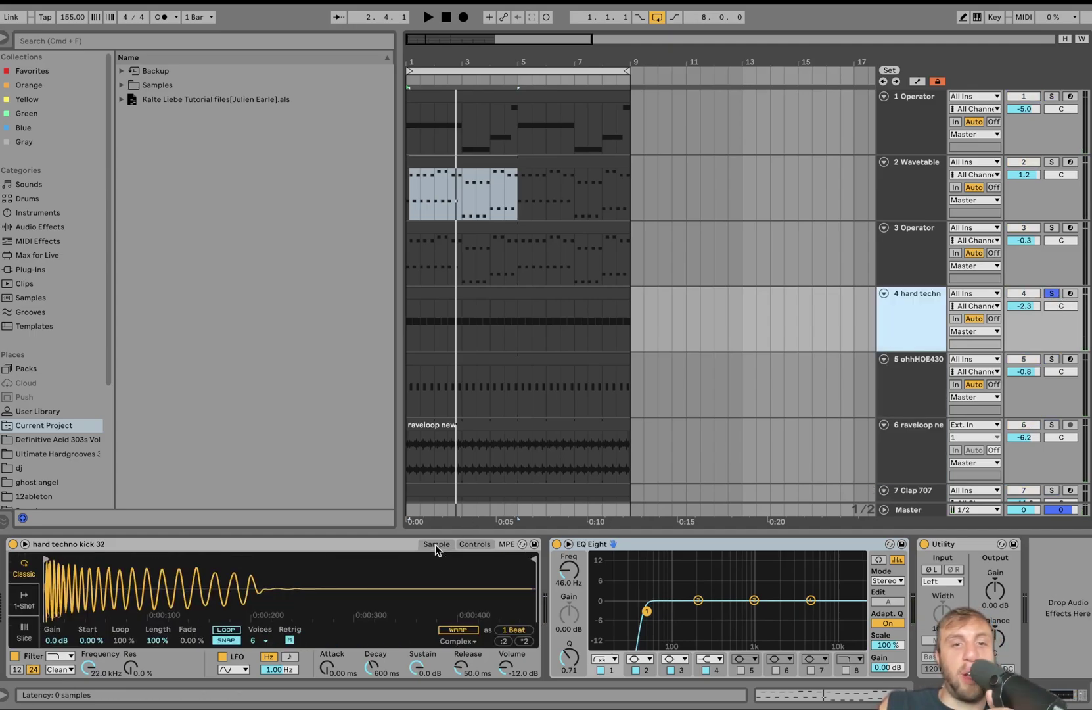
mouse_move(51, 597)
mouse_down()
mouse_move(50, 641)
mouse_move(50, 591)
mouse_move(44, 598)
mouse_up()
key(space)
key(space)
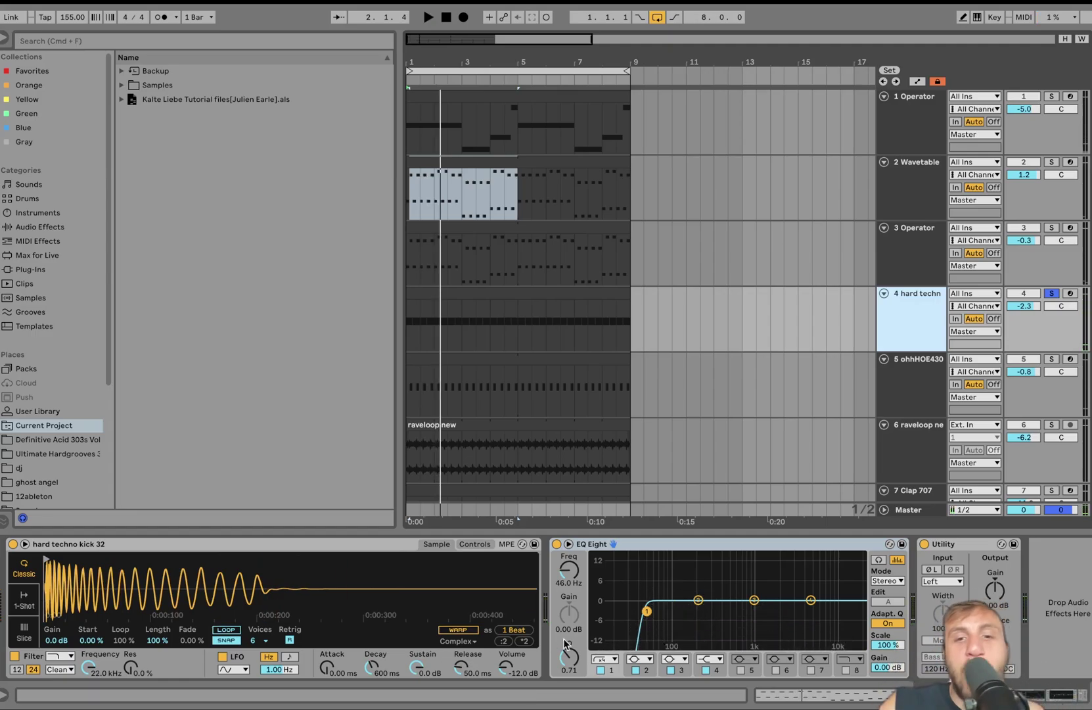
Solo track 1 Operator along with the hard techno kick and play the two together.
key(space)
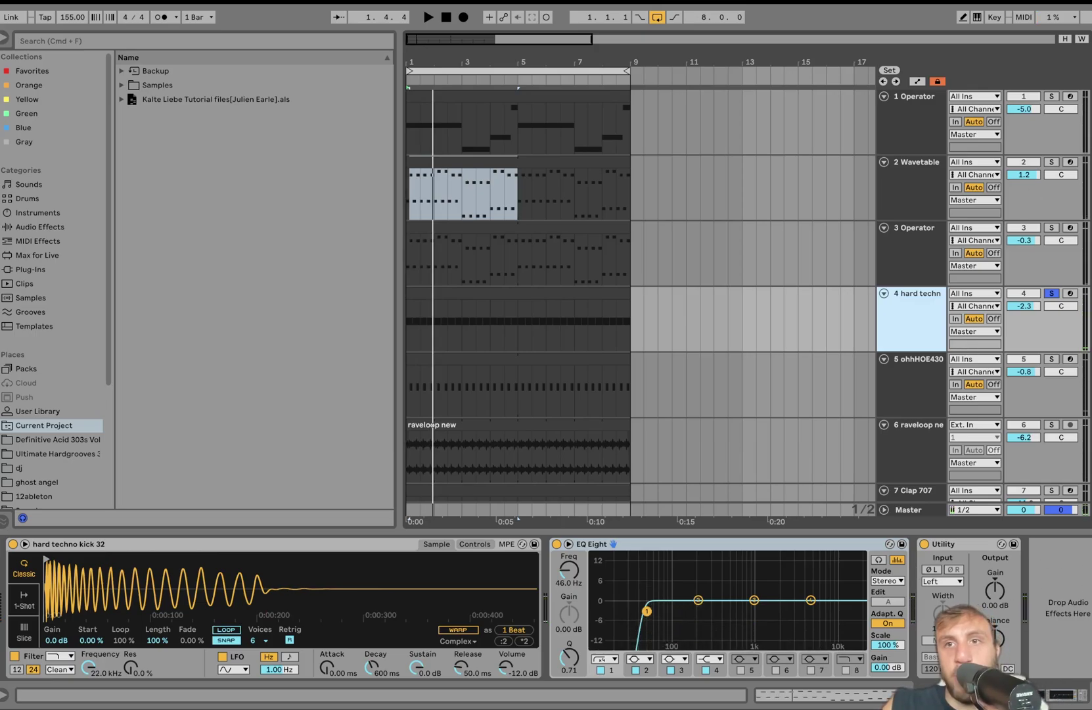
click(1051, 97)
key(space)
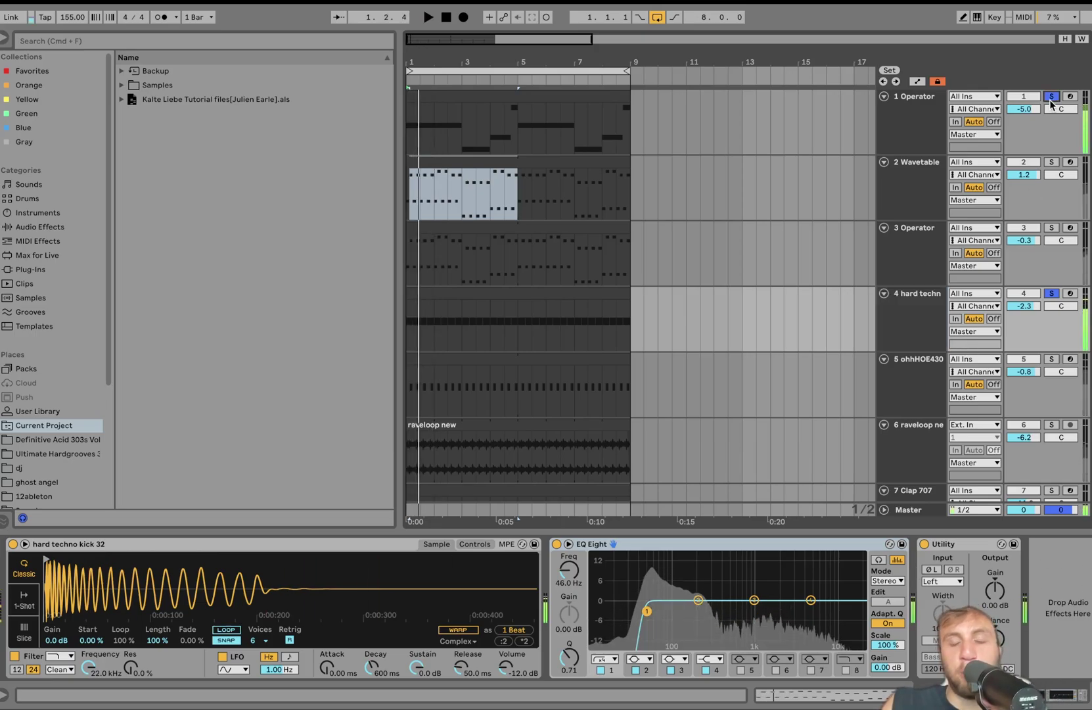
Solo only the track 5 open hi-hat, play it and examine its sample waveform and sampler controls.
click(915, 394)
scroll(915, 402, down, 2)
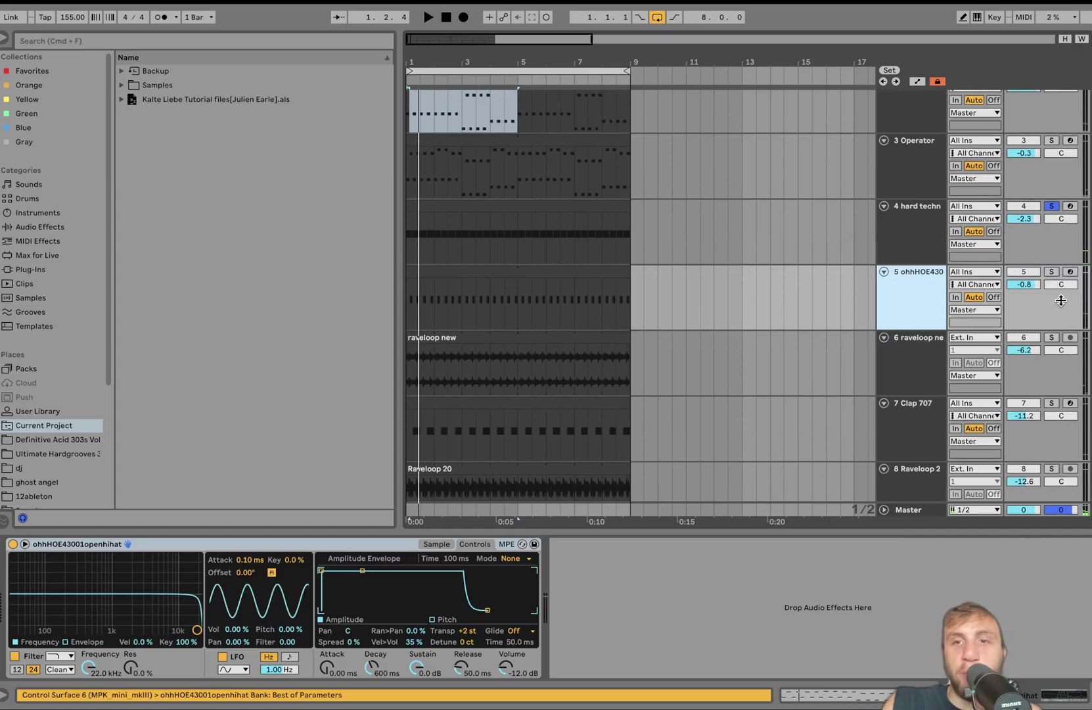
click(1052, 272)
key(space)
click(901, 290)
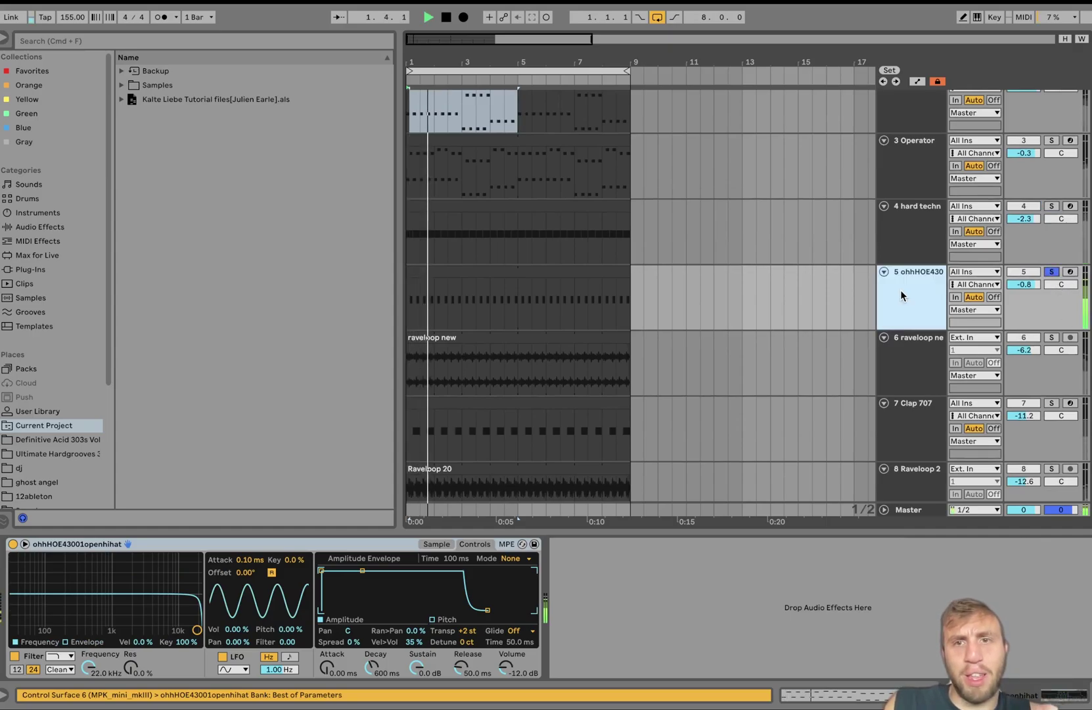
key(space)
click(435, 543)
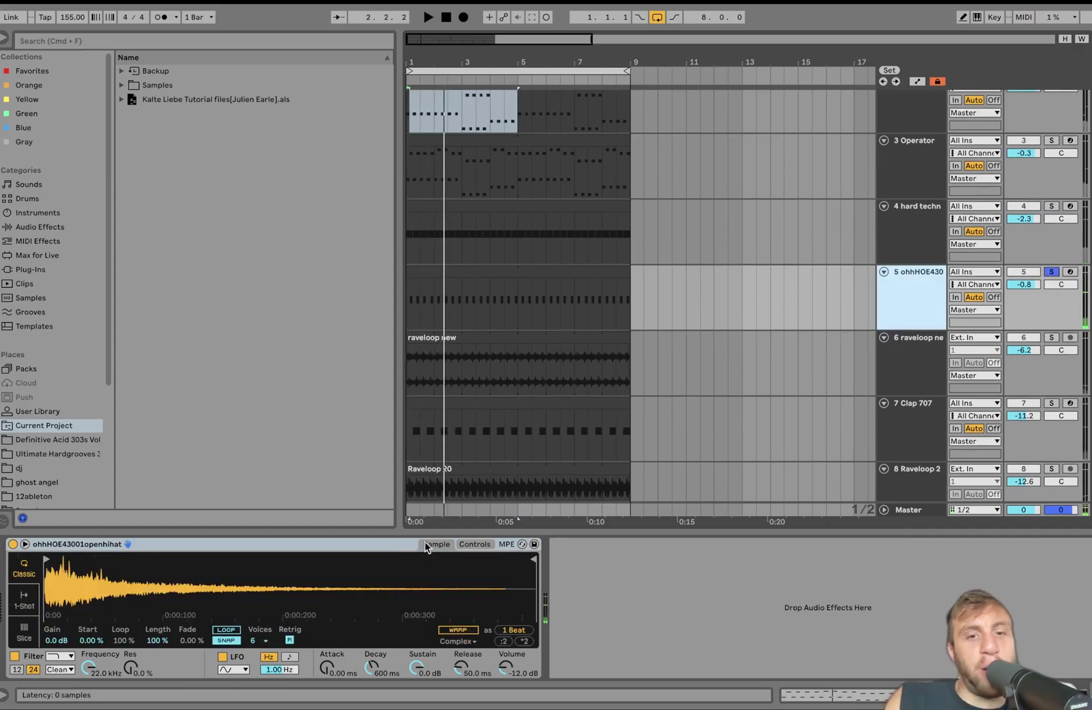
click(474, 544)
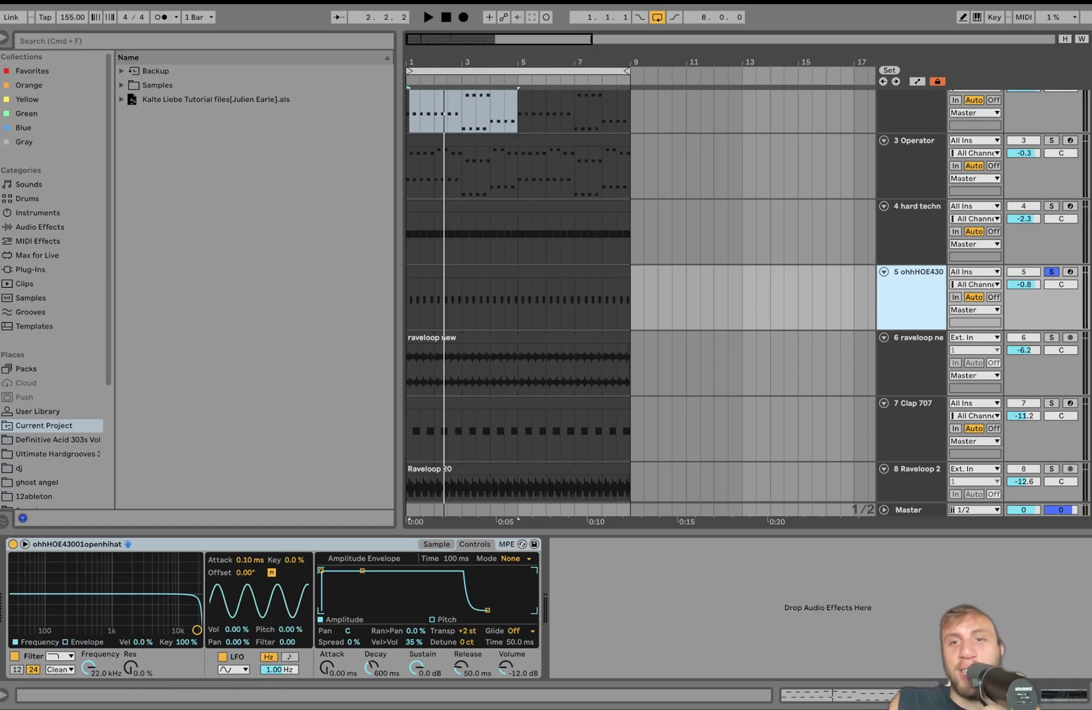
Clear the solo on the track 5 open hi-hat and play the loop with all tracks.
click(1053, 272)
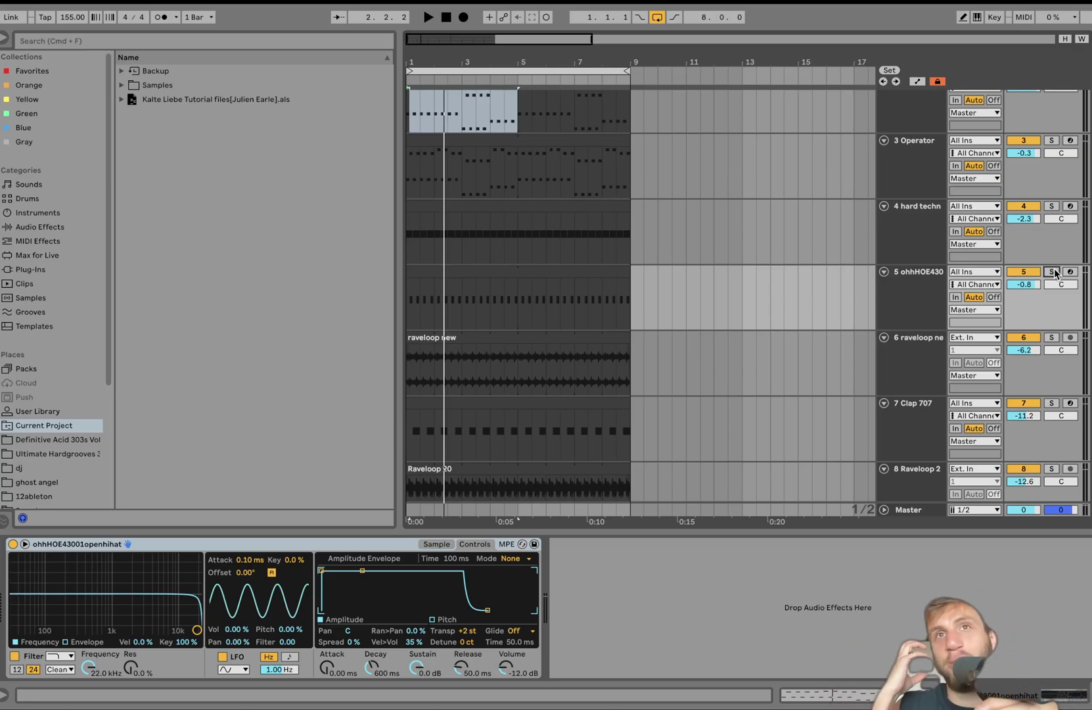
key(space)
click(889, 307)
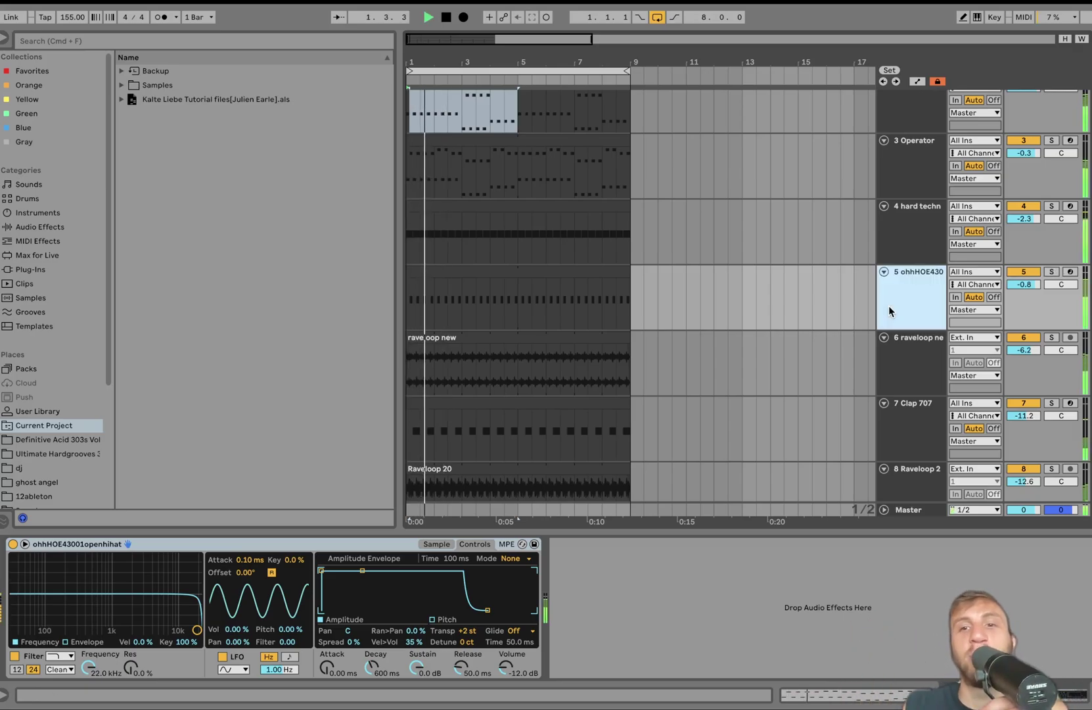
key(space)
Solo the track 4 hard techno kick together with the track 5 open hi-hat and play the two.
click(1055, 273)
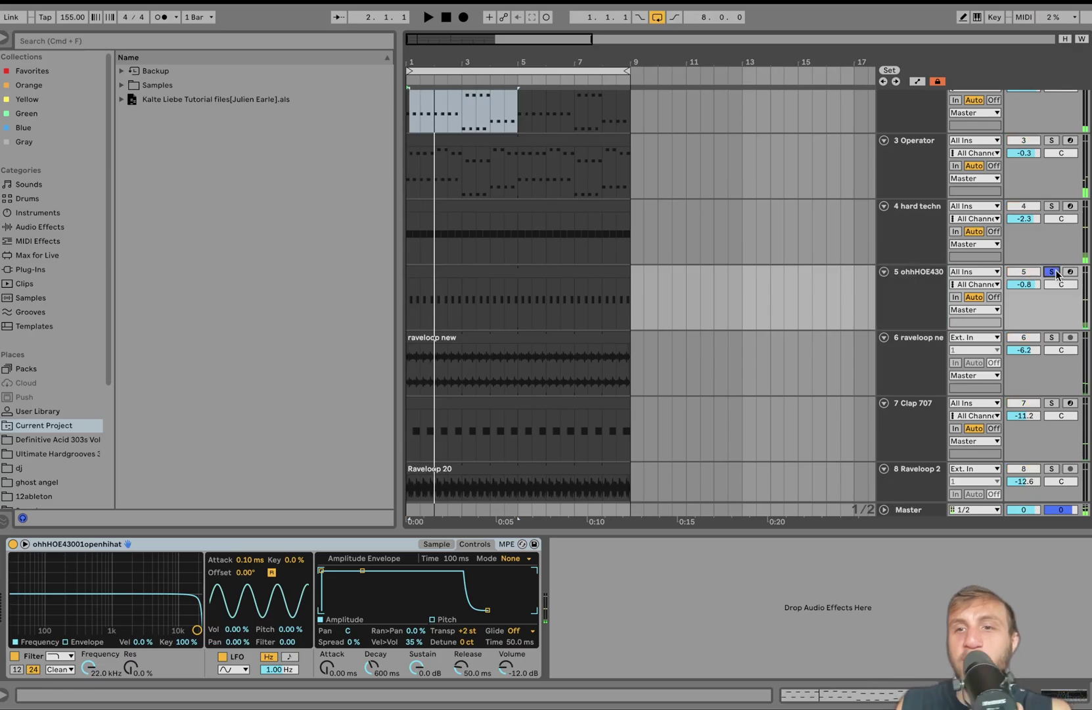
click(1052, 197)
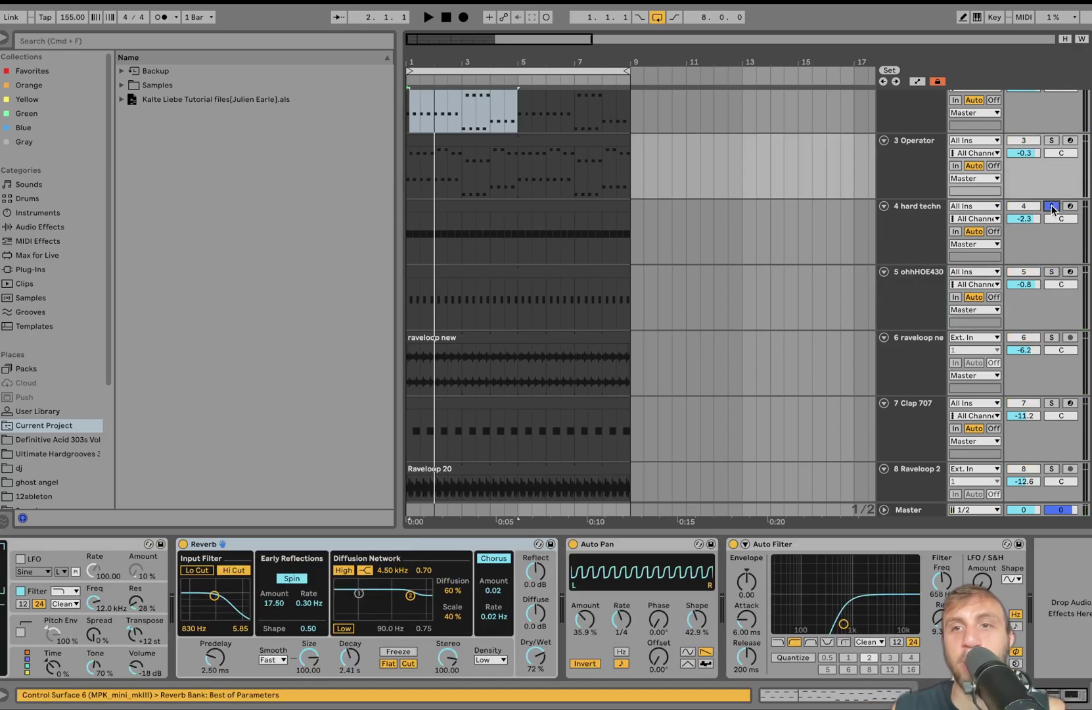
key(space)
click(1053, 273)
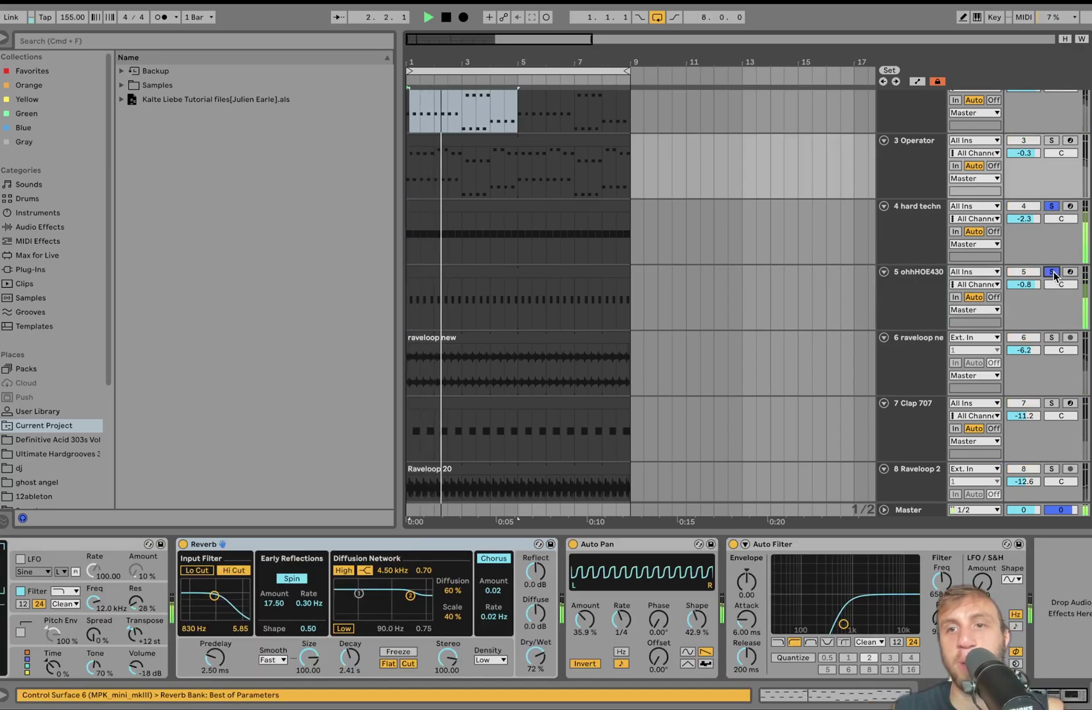
key(space)
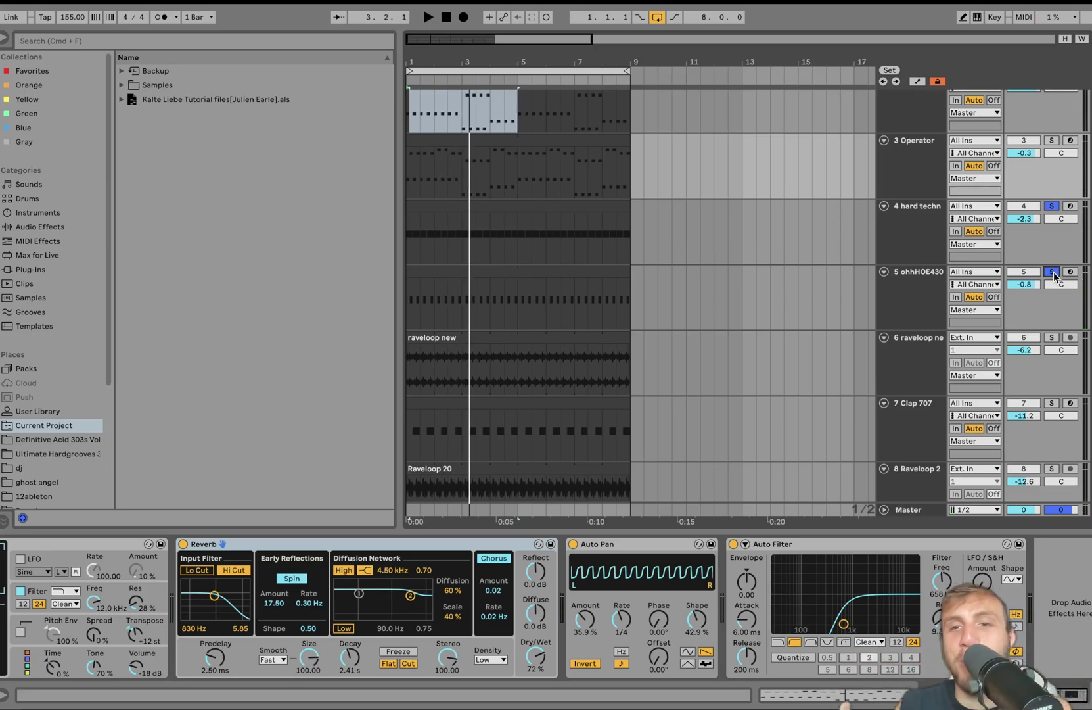
Replay the kick and hi-hat while displaying the open hi-hat's sampler, and select its clip on track 5.
key(space)
click(914, 311)
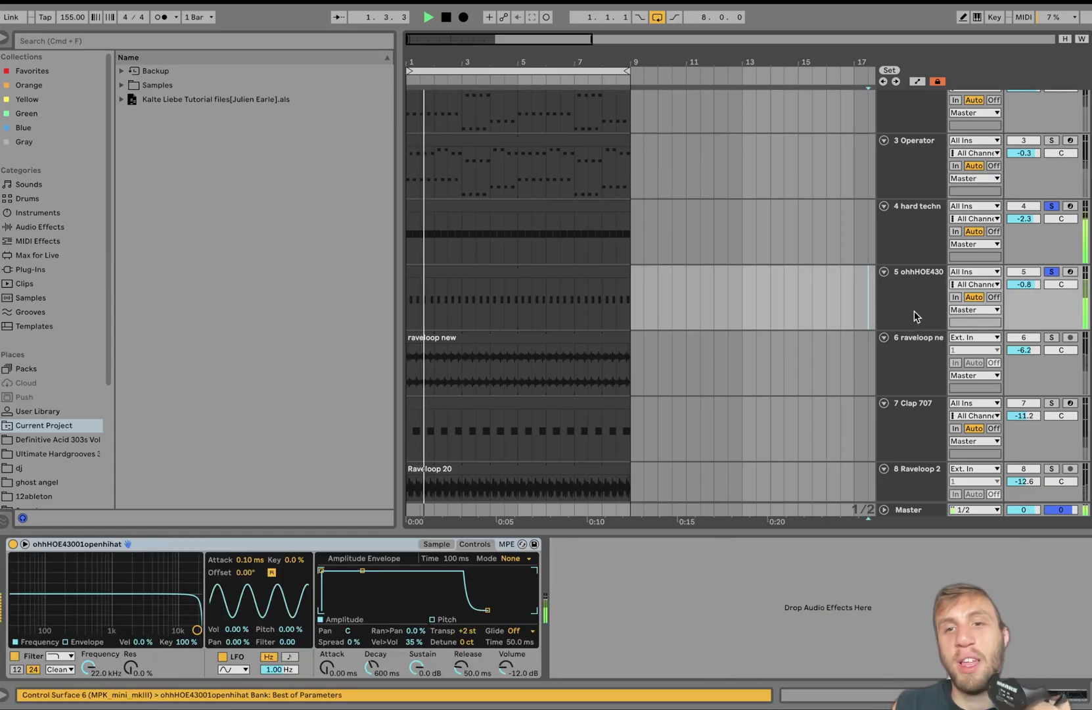
click(594, 289)
Solo only the track 6 raveloop, play it and compare it with its Auto Pan bypassed and enabled.
scroll(571, 267, down, 5)
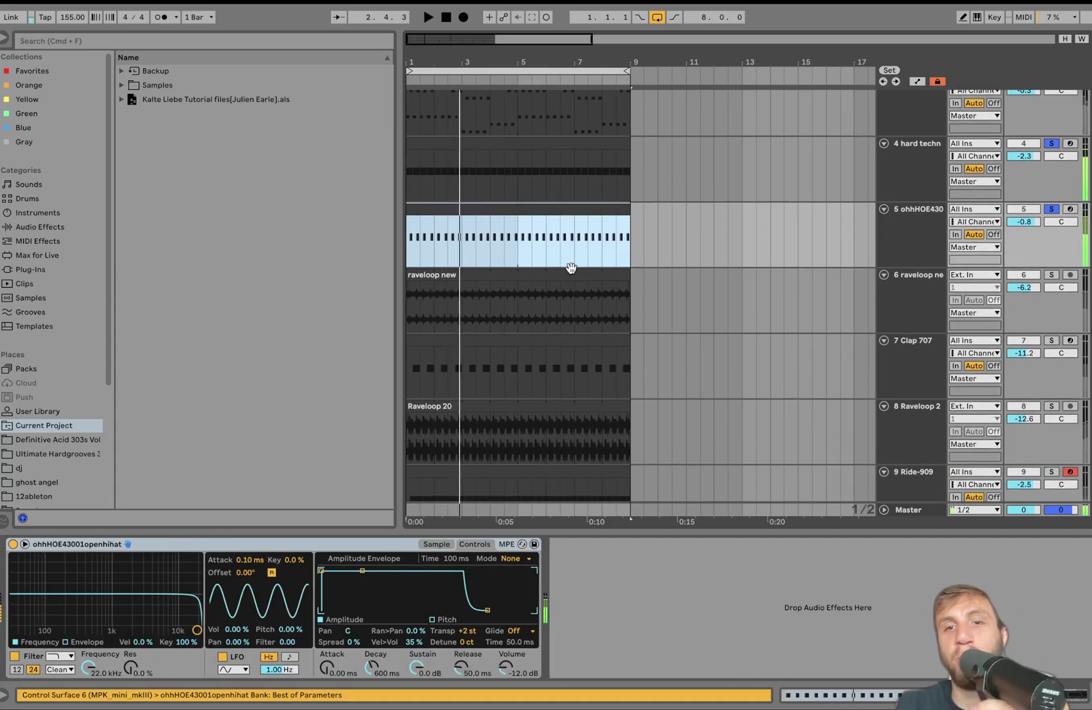
click(1051, 232)
key(space)
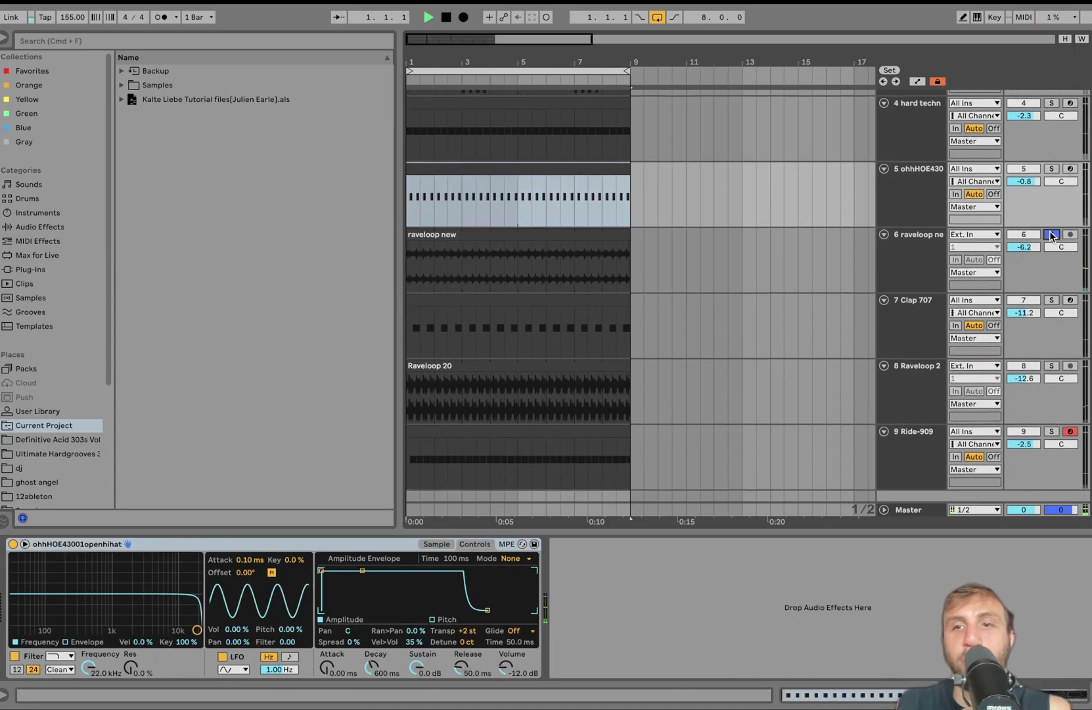
click(921, 252)
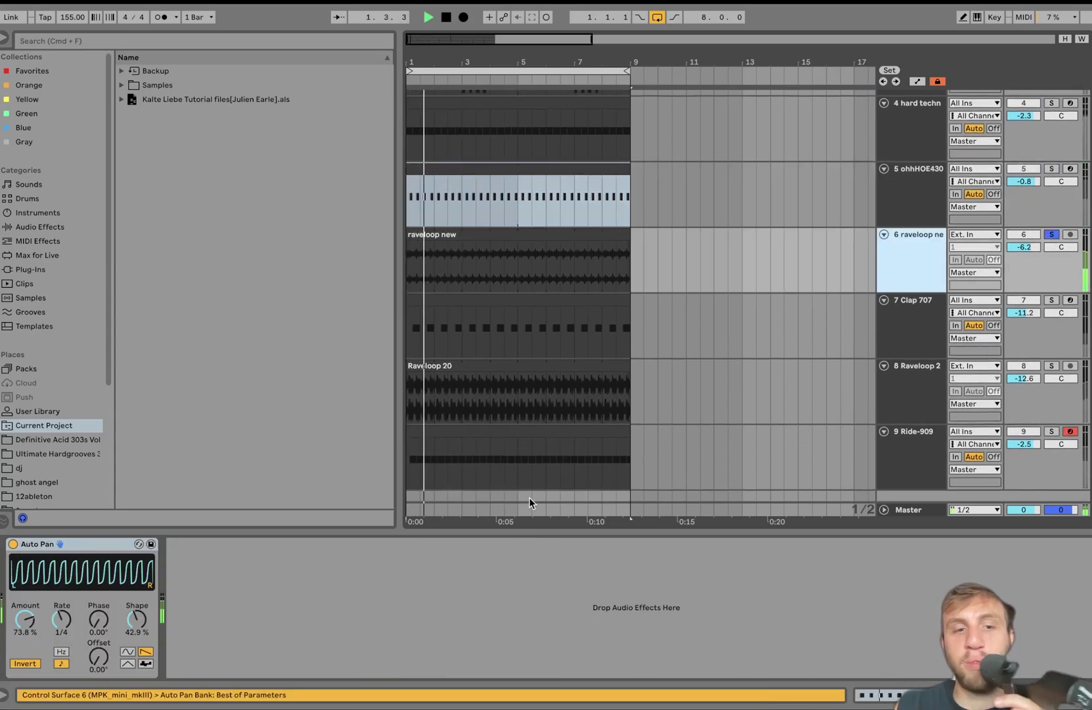
click(13, 544)
click(13, 544)
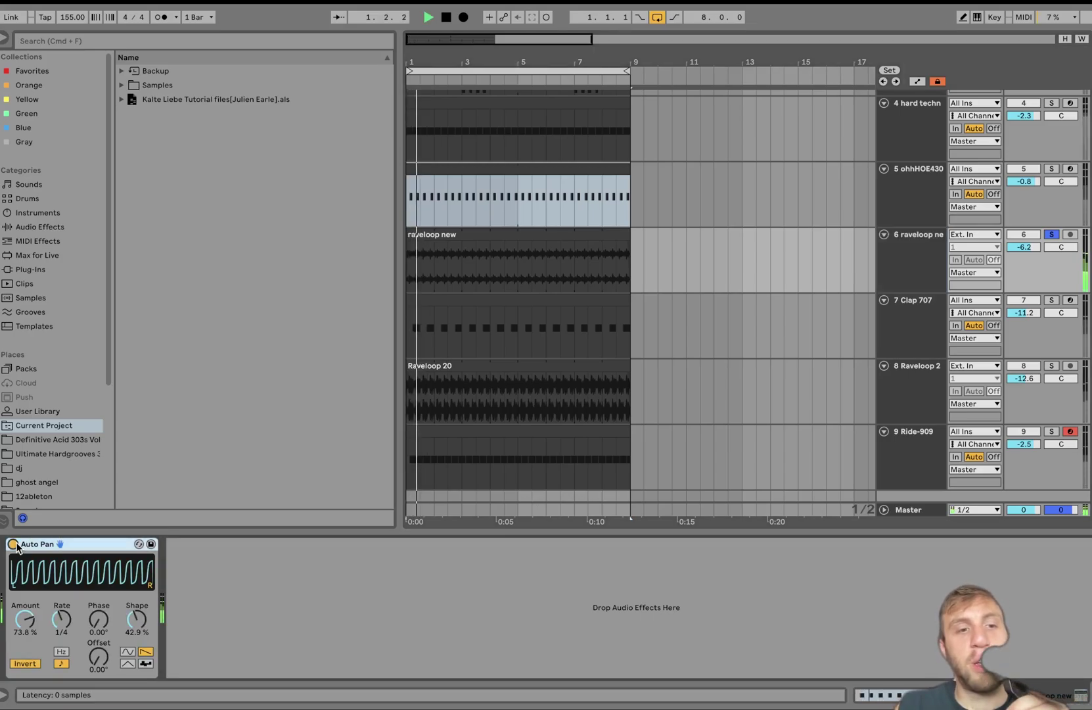
Solo only track 7 Clap 707, display its sample waveform and play it.
click(1052, 299)
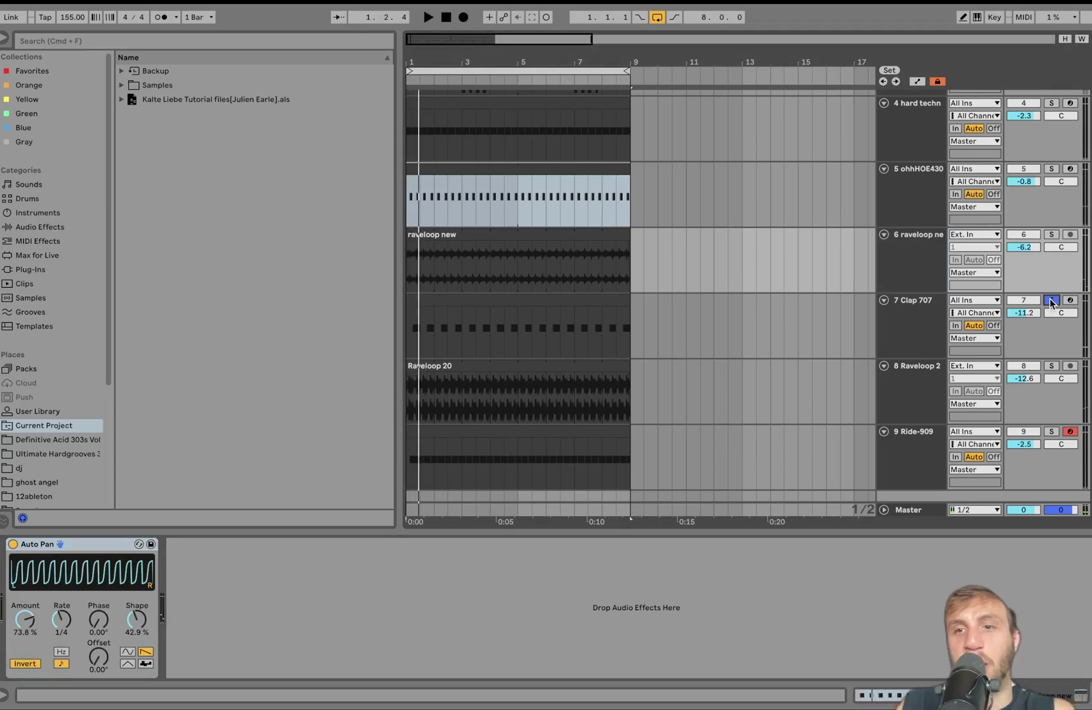
click(918, 328)
key(space)
scroll(917, 328, down, 1)
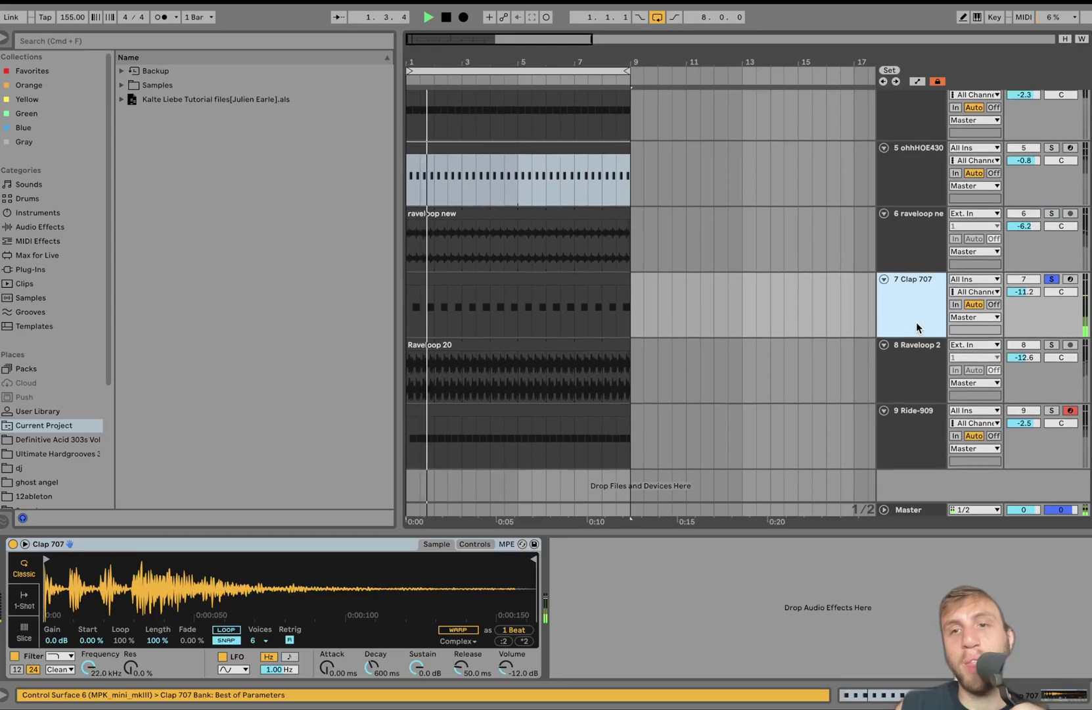
key(space)
Add the hard techno kick and open hi-hat to the soloed Clap 707 and play the three together.
scroll(917, 322, up, 4)
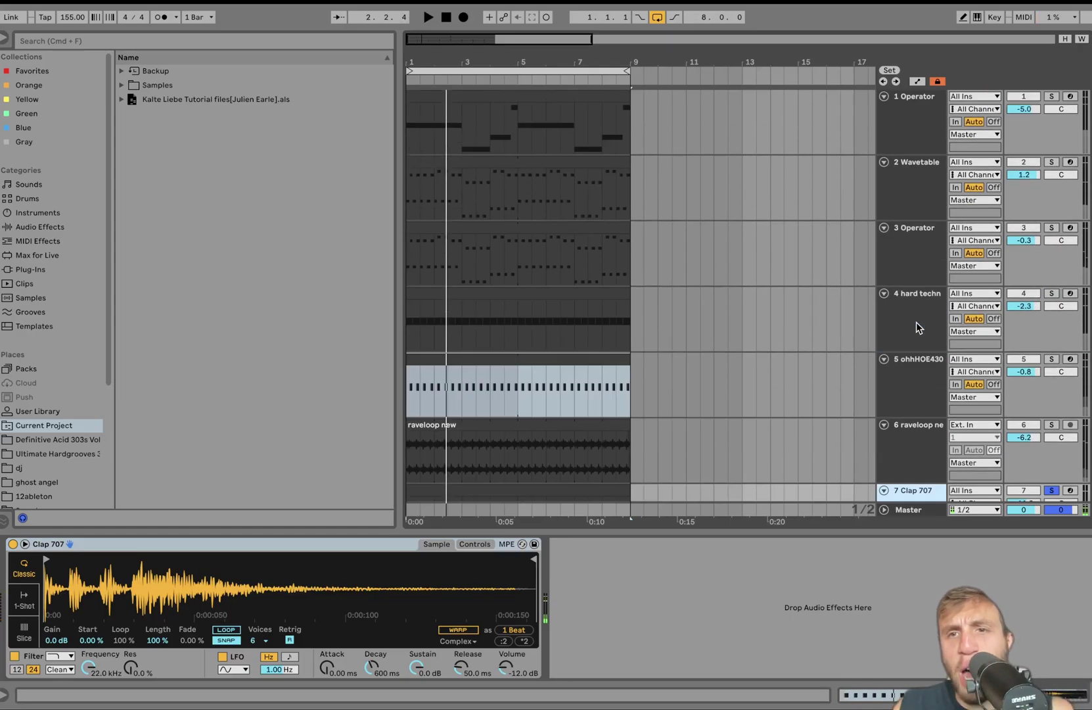
click(1051, 293)
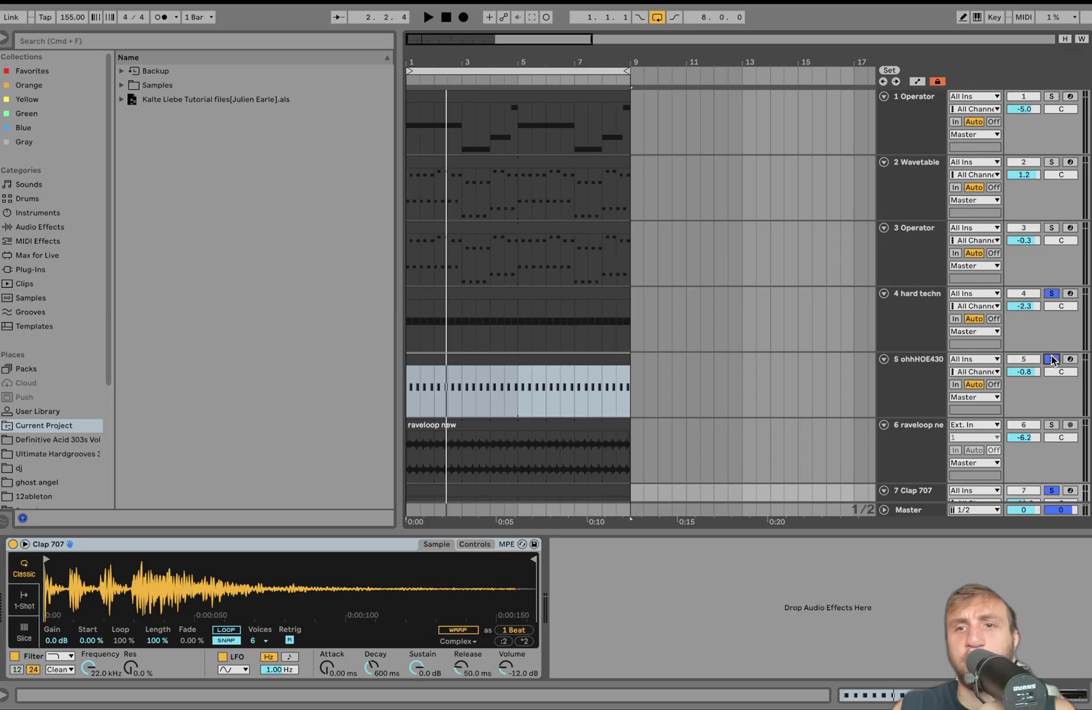
click(931, 364)
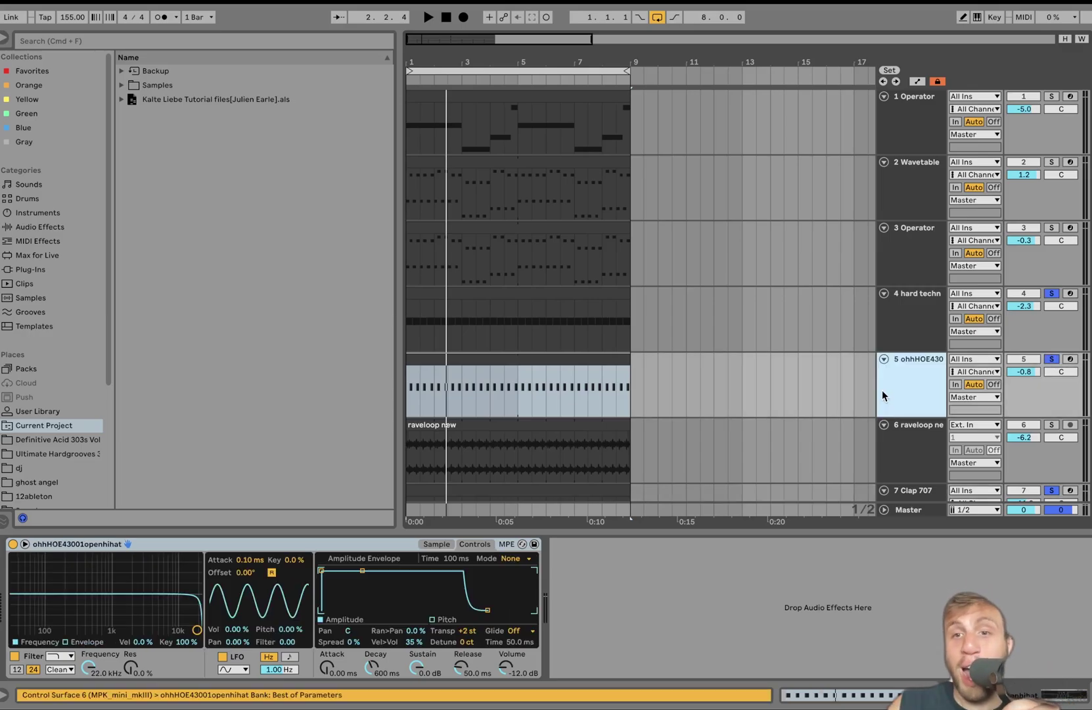
scroll(901, 381, down, 5)
click(907, 395)
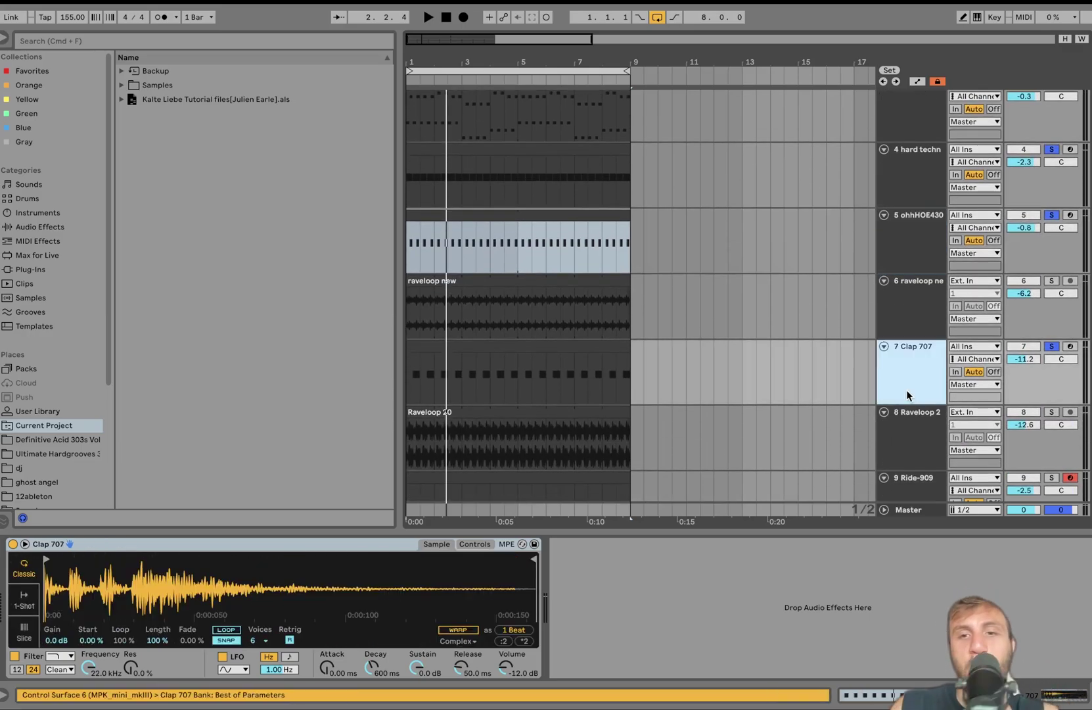
key(space)
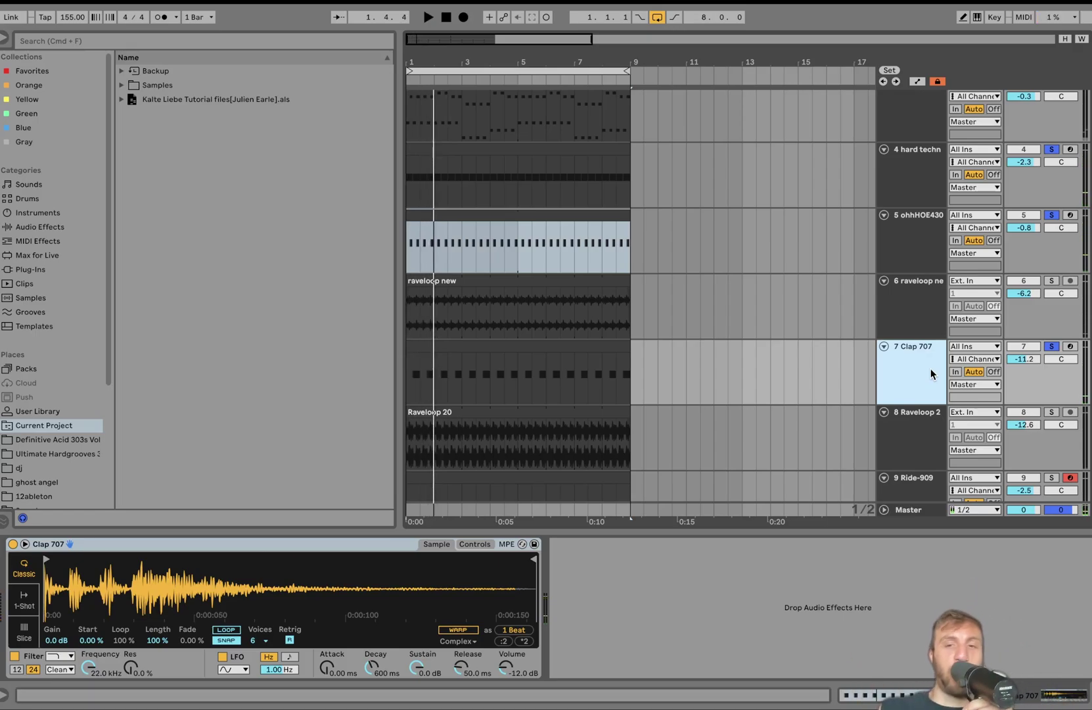
Select the Clap 707 clip, clear the track solos and play the loop with all tracks.
scroll(705, 394, down, 3)
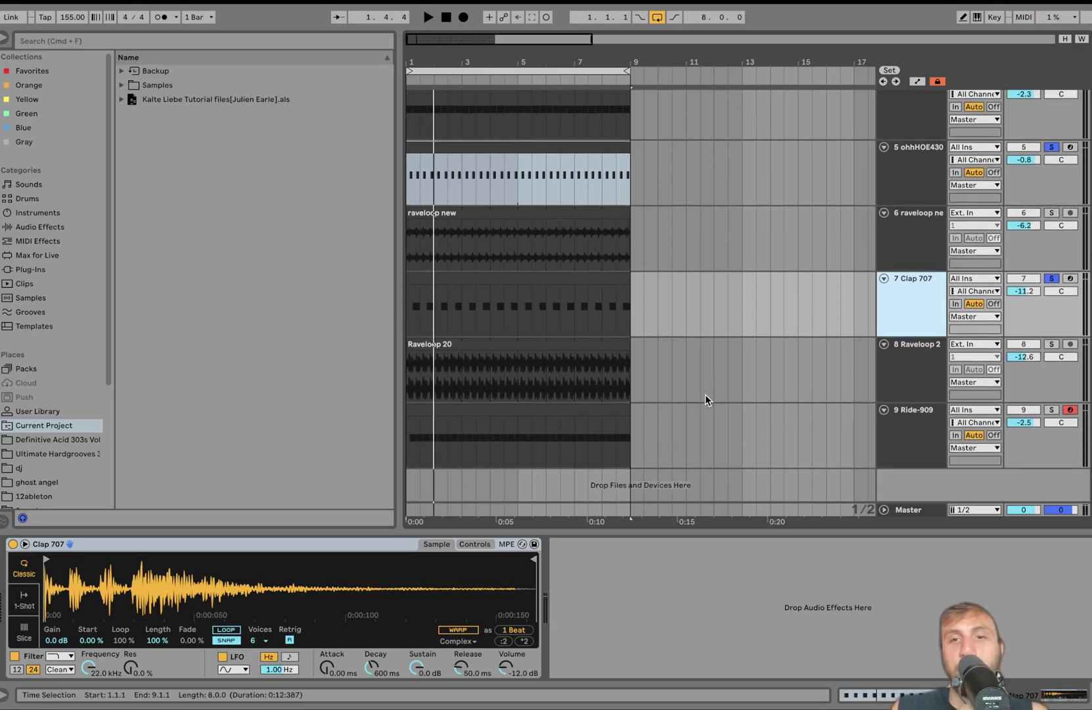
click(487, 273)
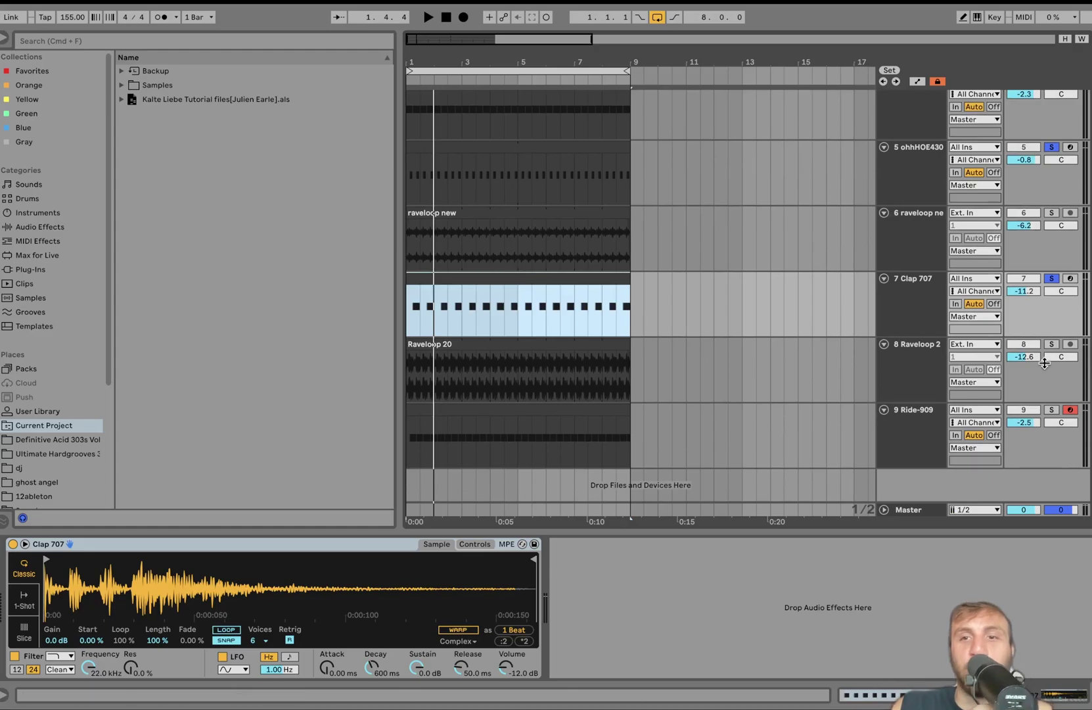
click(1052, 278)
key(space)
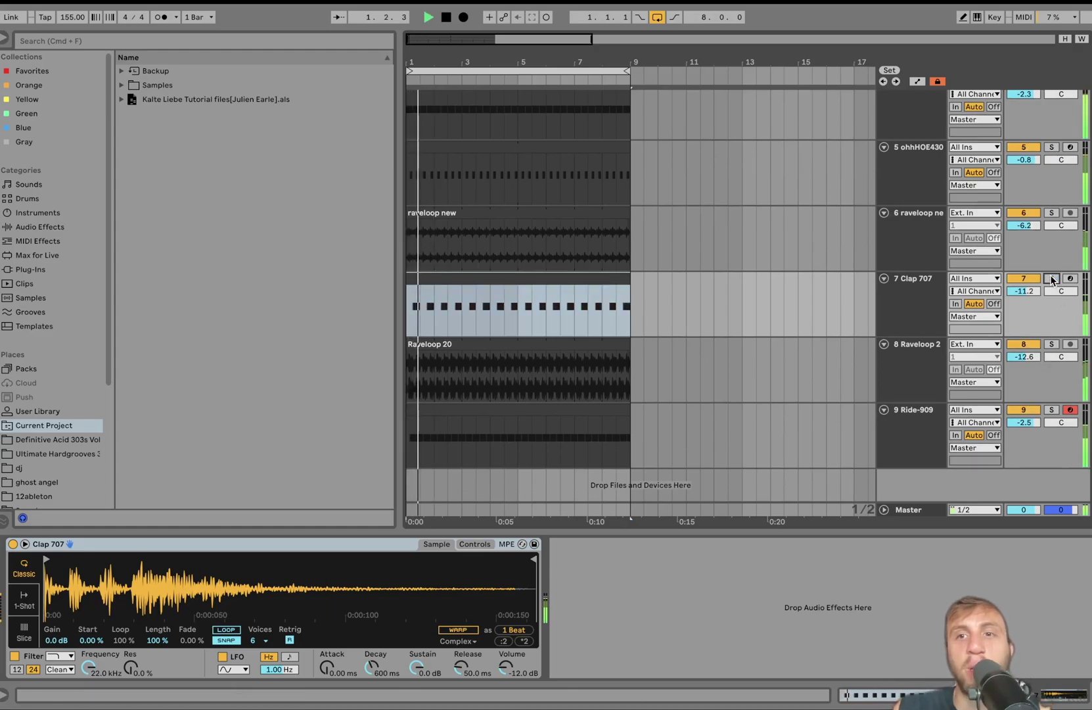
key(space)
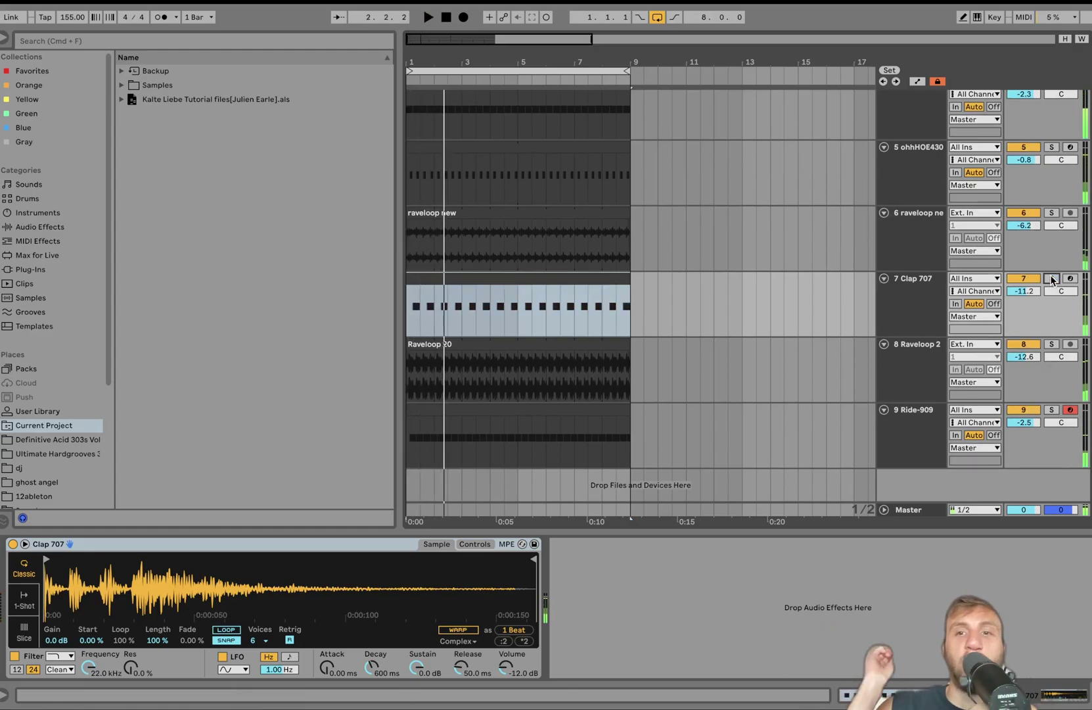
Solo only track 8 Raveloop 20, play it and compare it with Auto Pan and EQ Eight bypassed and enabled.
click(889, 388)
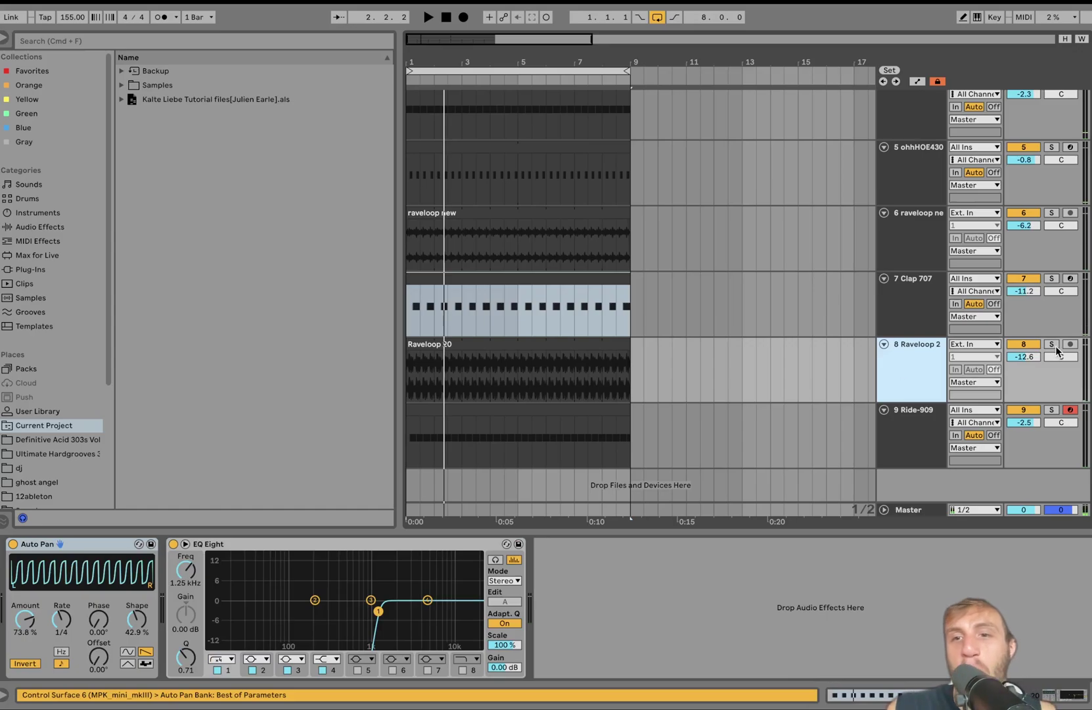
click(1052, 344)
key(space)
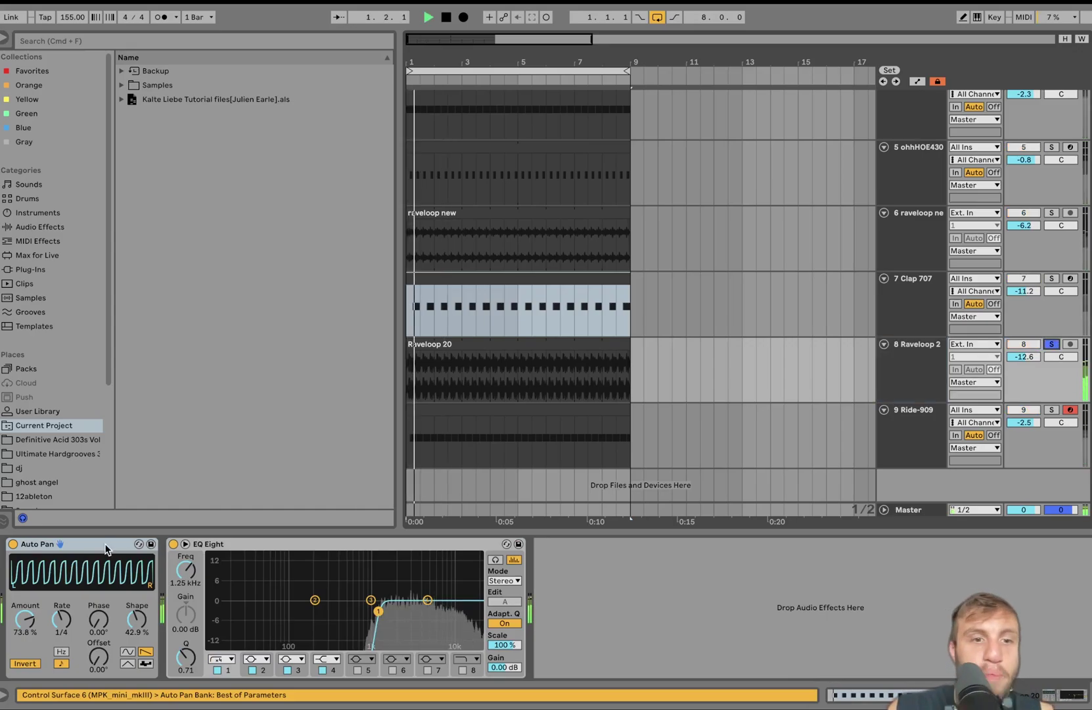
click(13, 544)
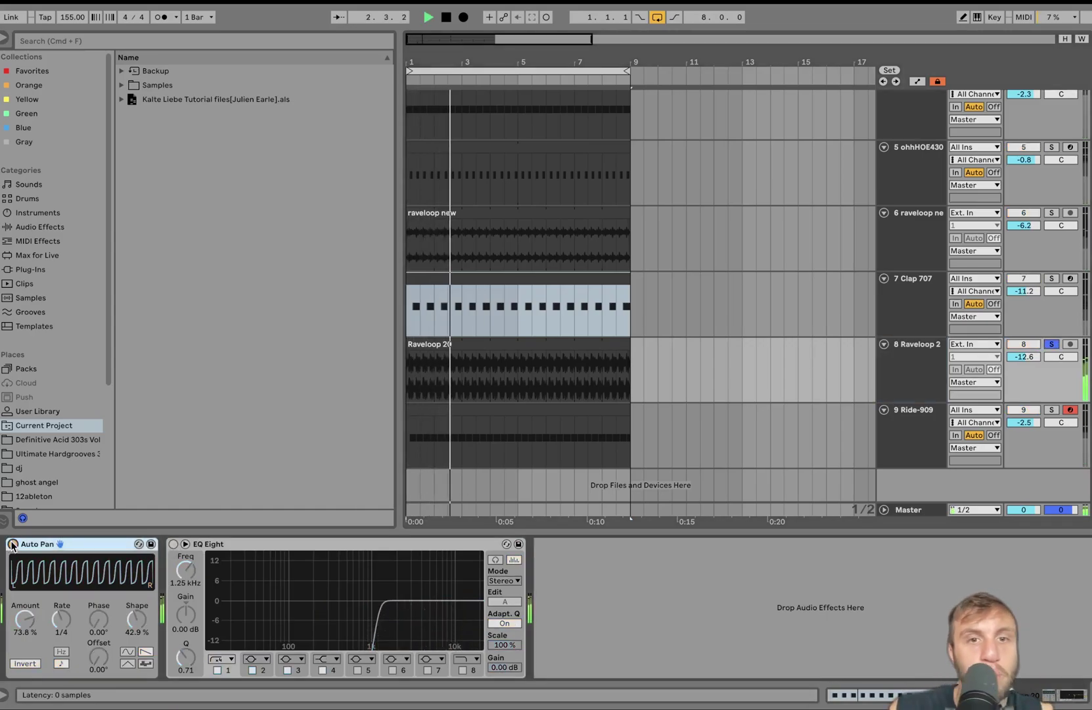
key(space)
click(13, 544)
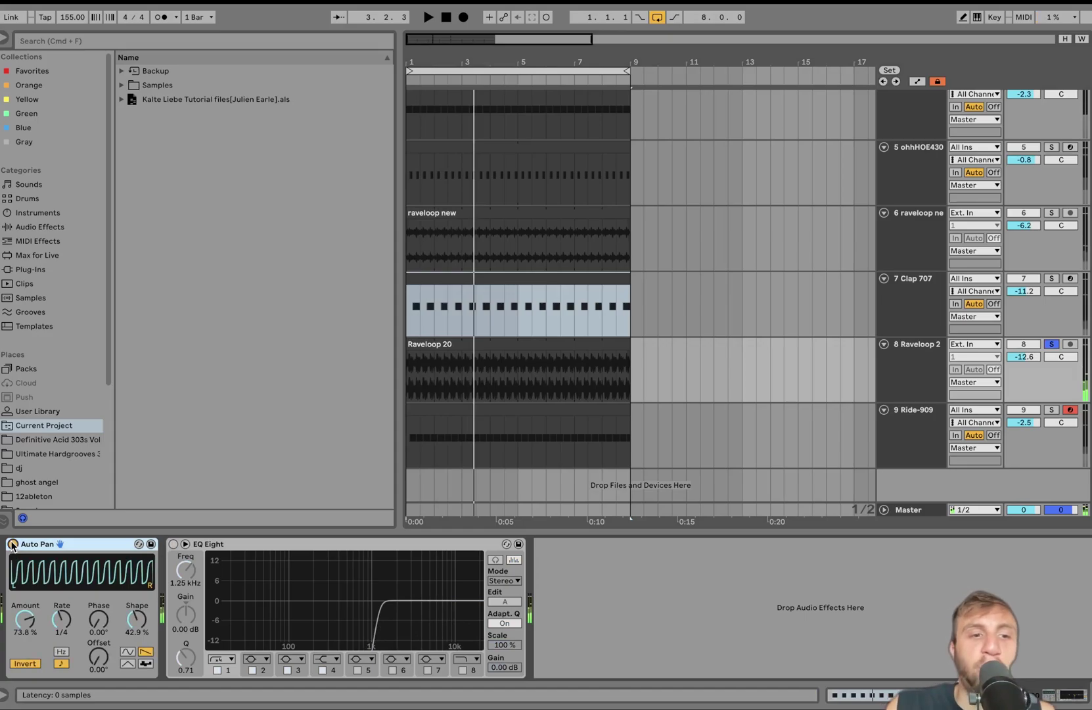
click(174, 544)
key(space)
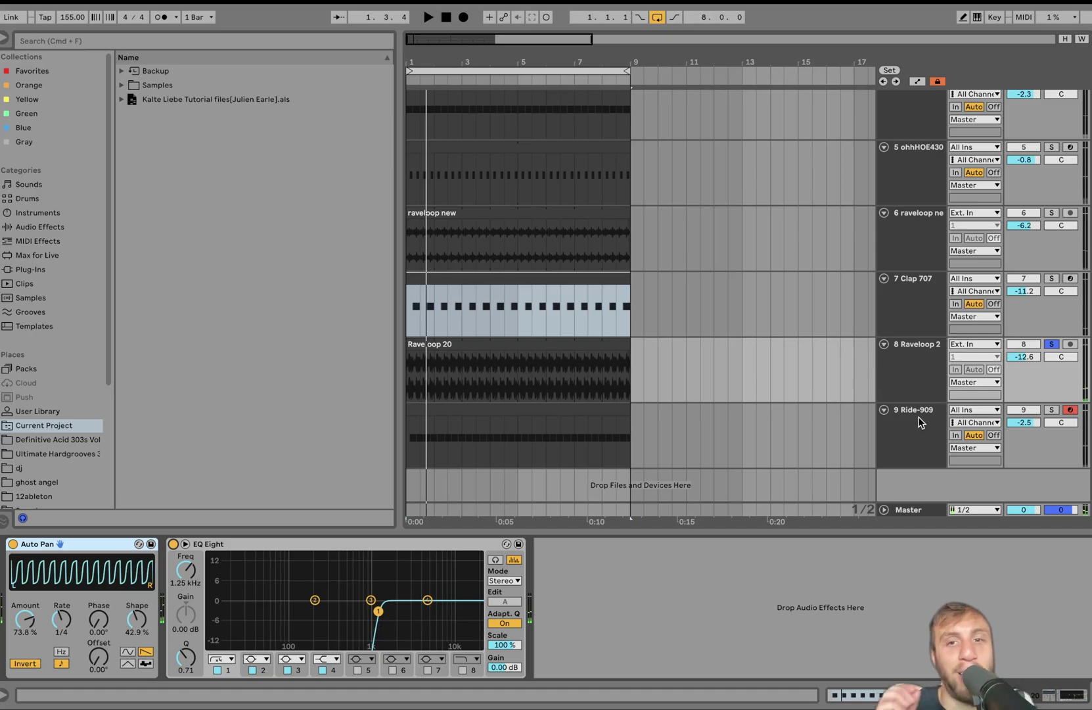
Solo only track 9 Ride-909, display its sampler, Auto Pan and EQ Eight settings, and play it.
click(1052, 410)
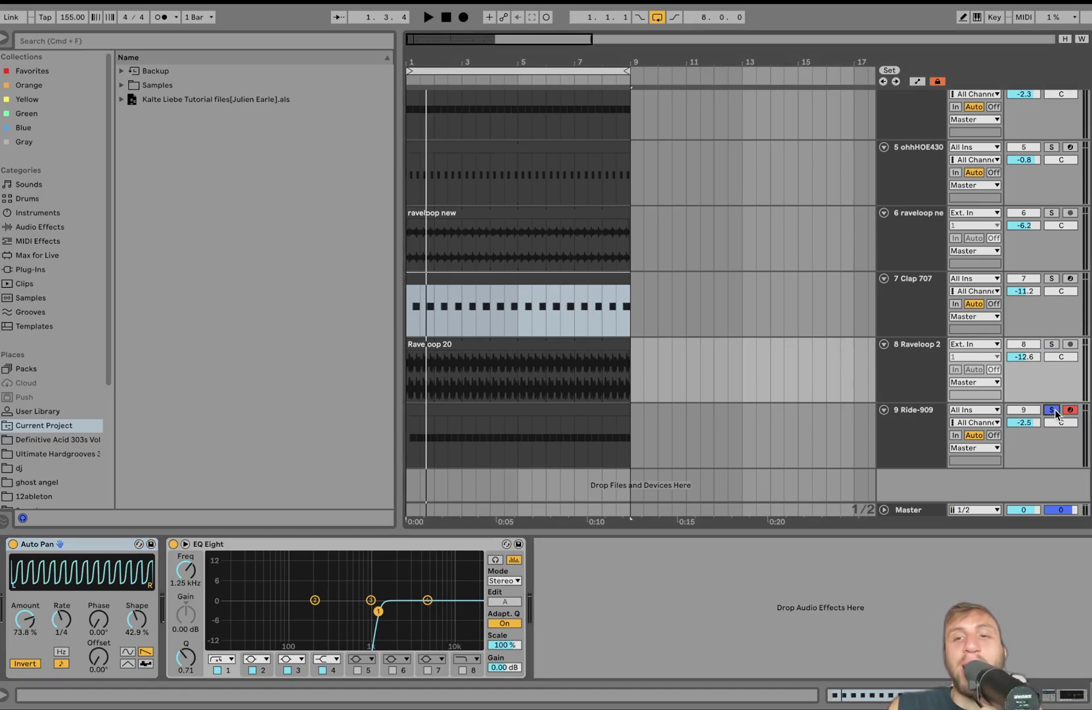
click(918, 430)
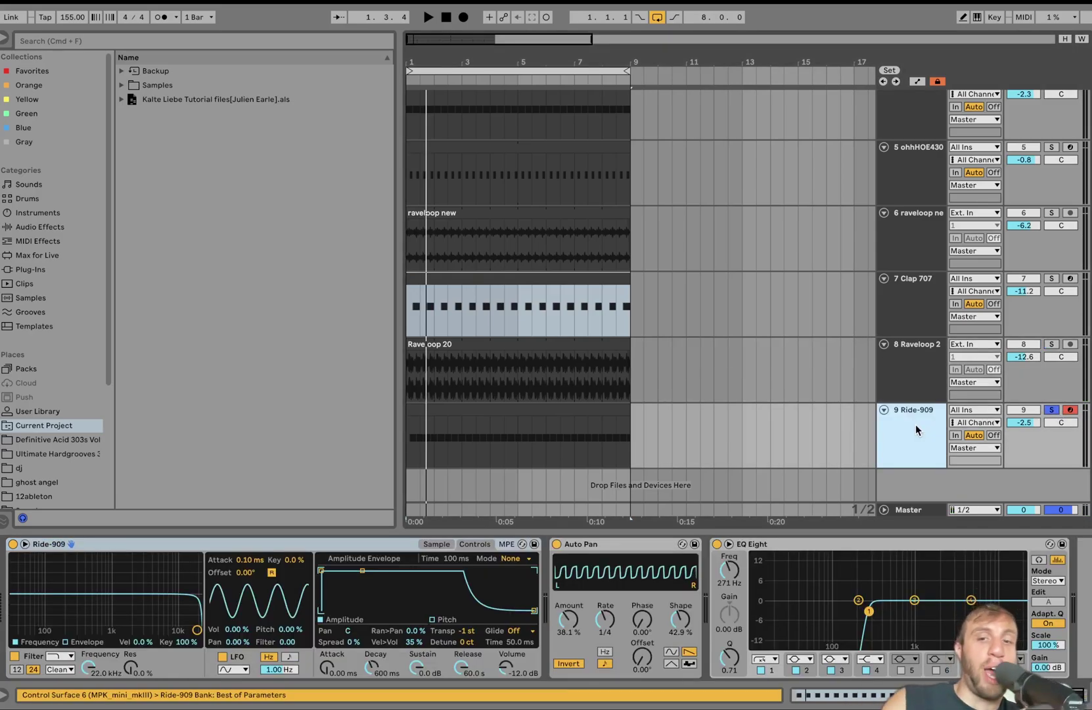
key(space)
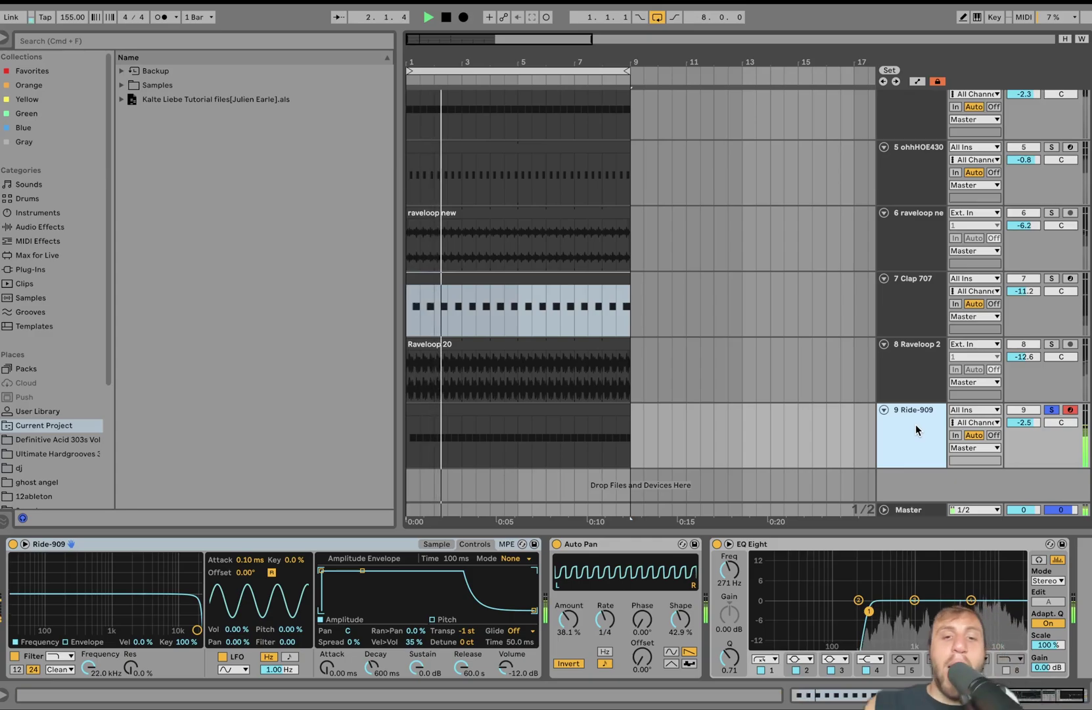
key(space)
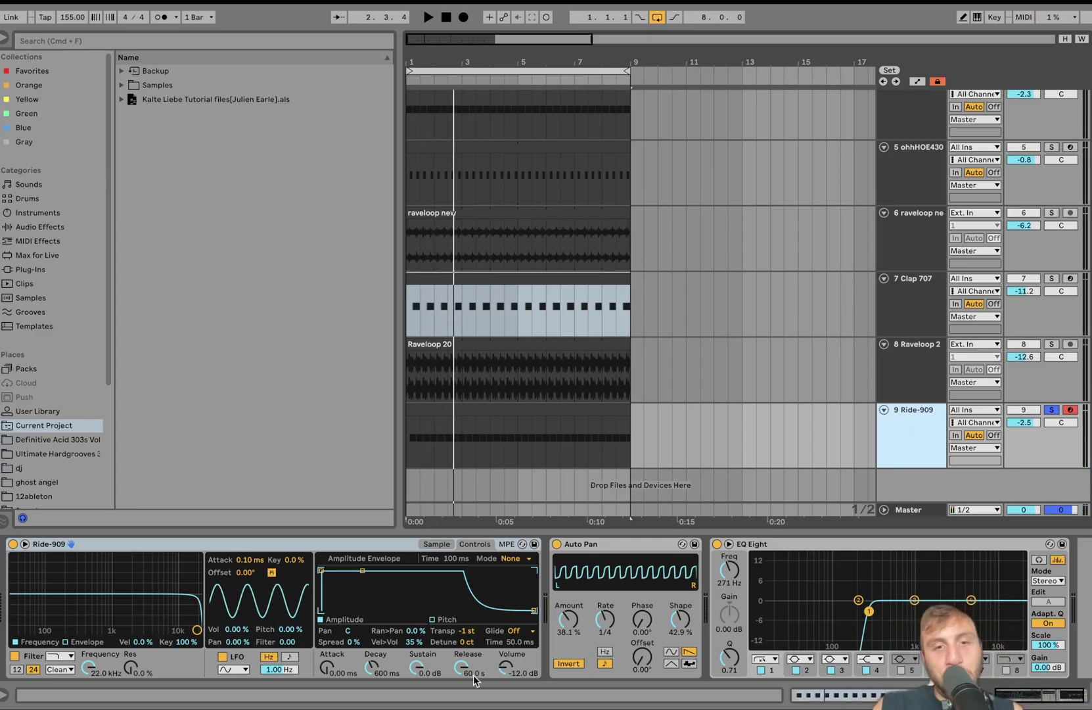
Solo track 1 Operator and play it while comparing the Ride-909 transposition at 0 st and -1 st, leaving it at -1 st.
scroll(930, 326, up, 5)
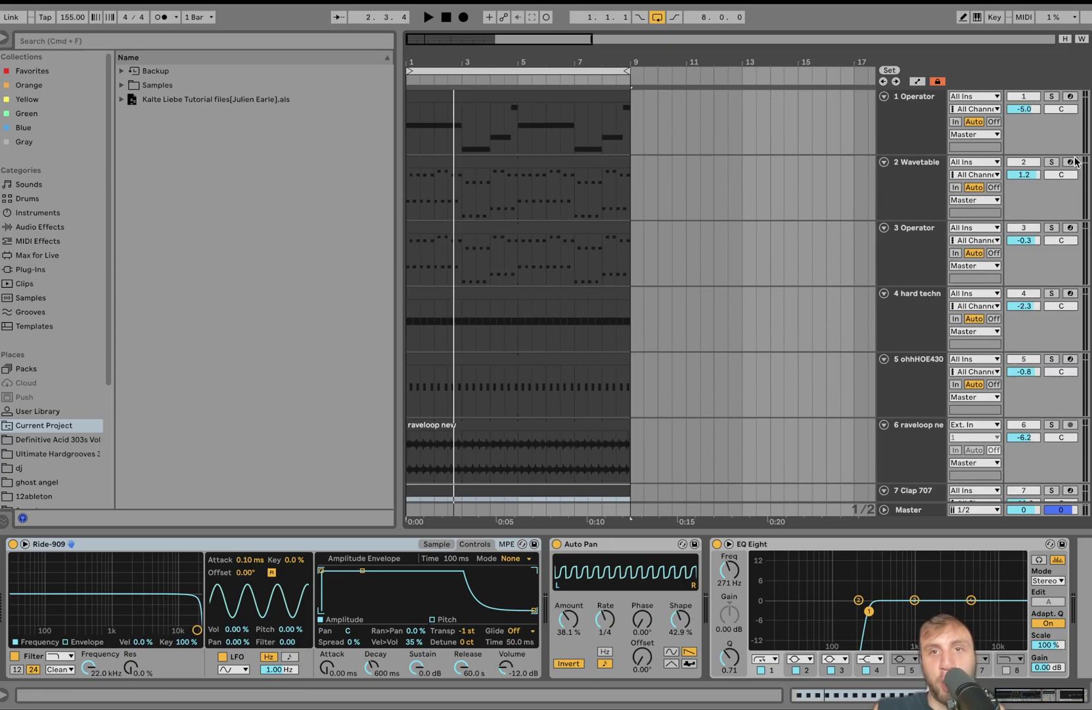
click(1053, 96)
key(space)
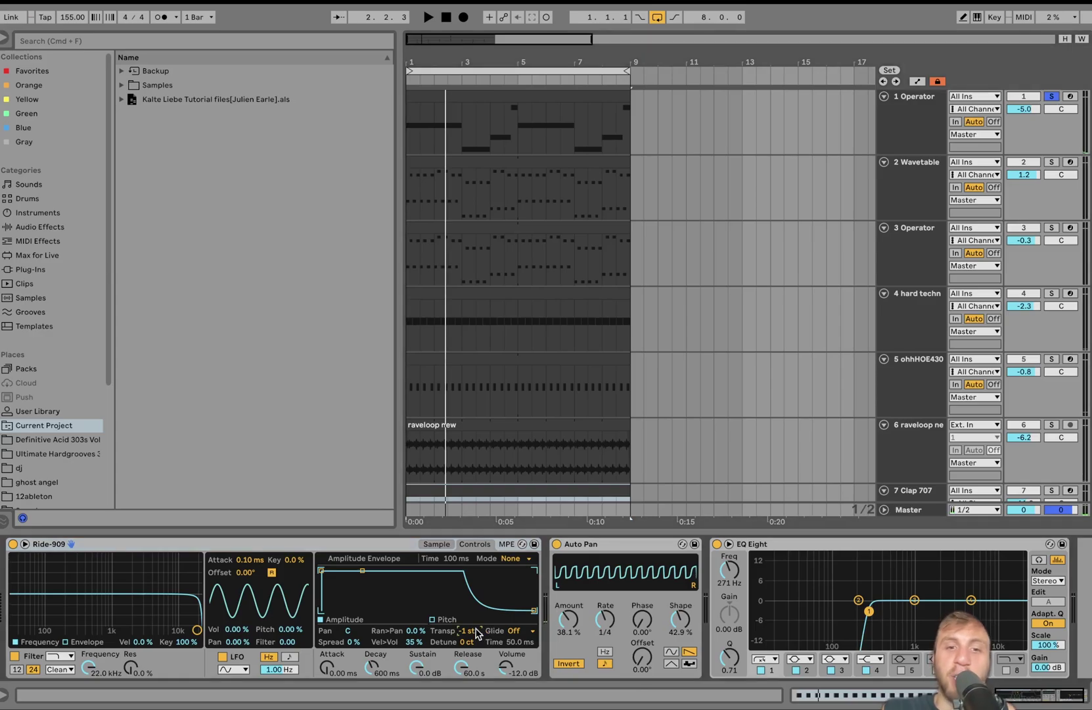
key(Down)
key(space)
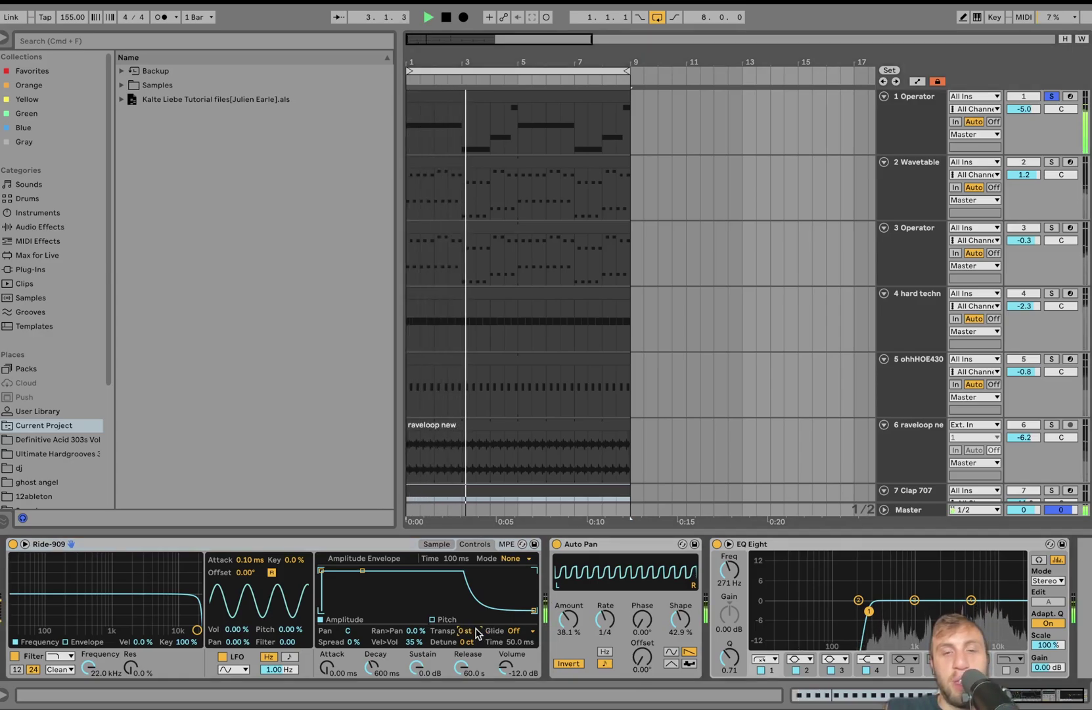
key(Down)
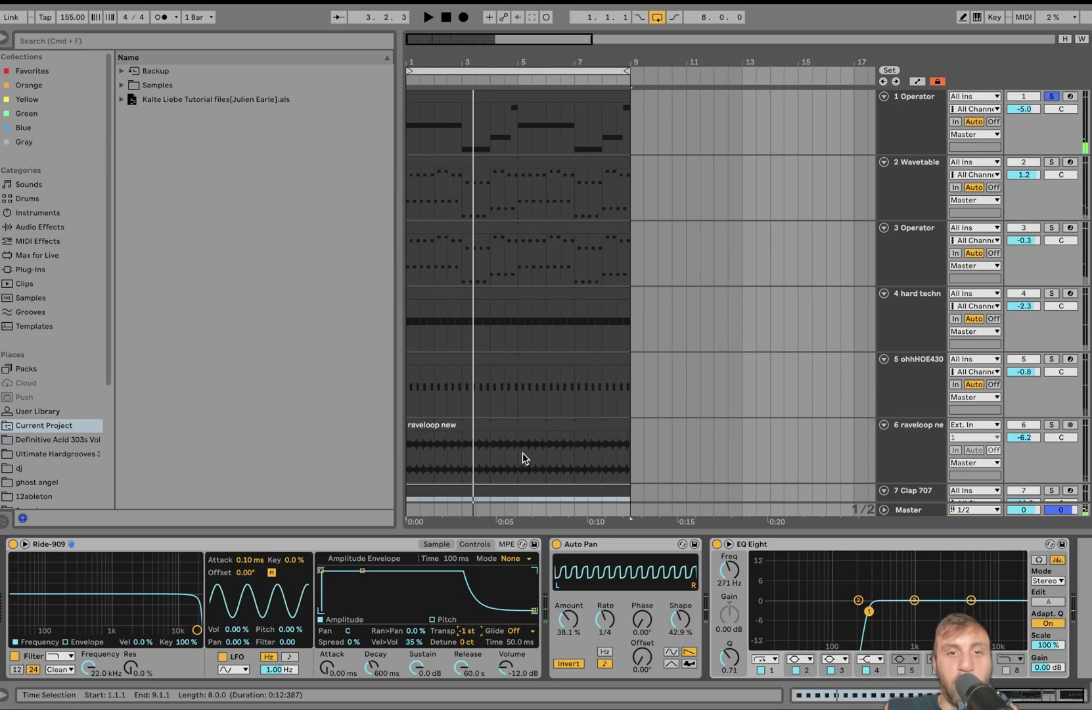
Play short passes of the soloed Operator and Ride-909 tracks, then select the Ride-909 clip.
key(space)
key(space)
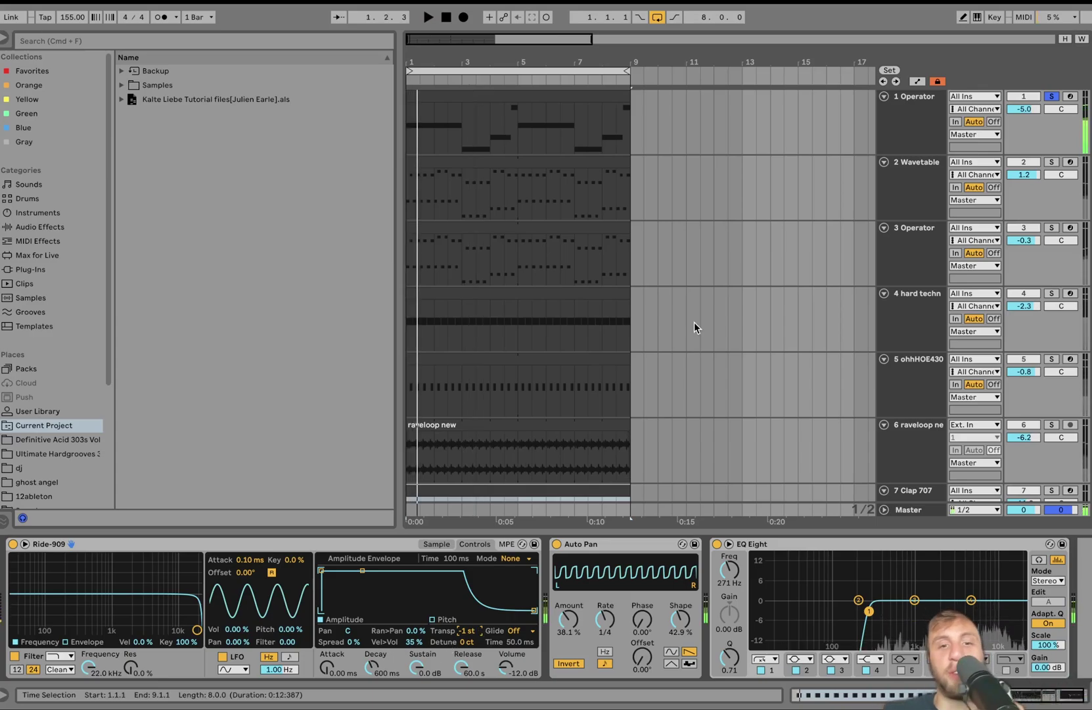
key(space)
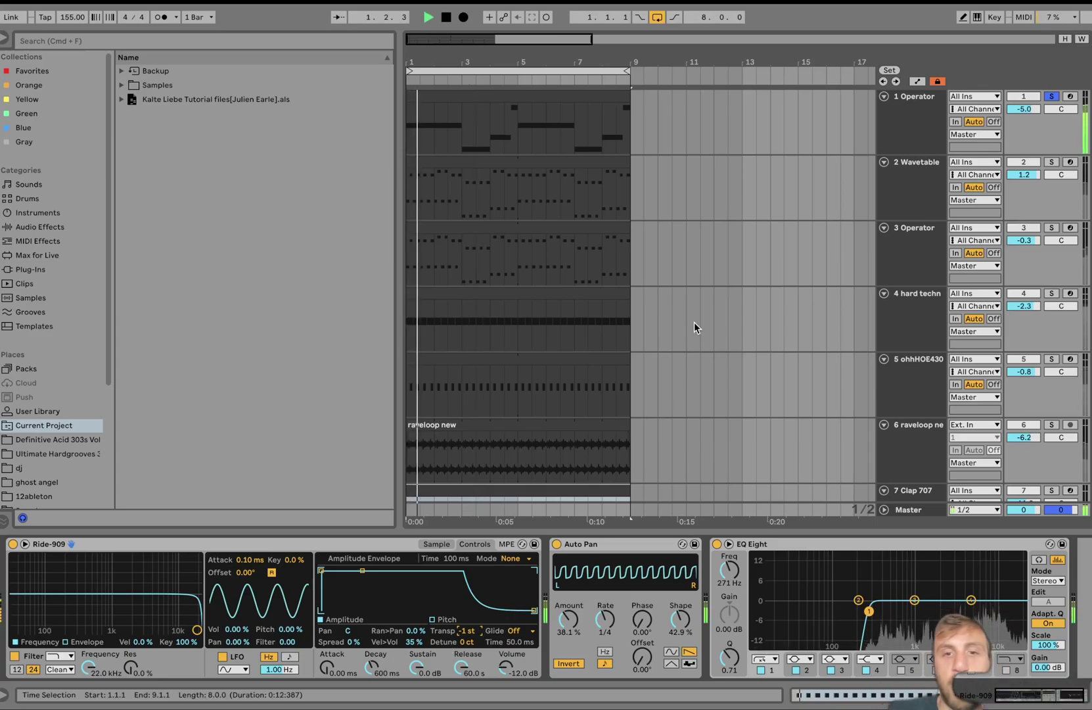
scroll(673, 380, down, 3)
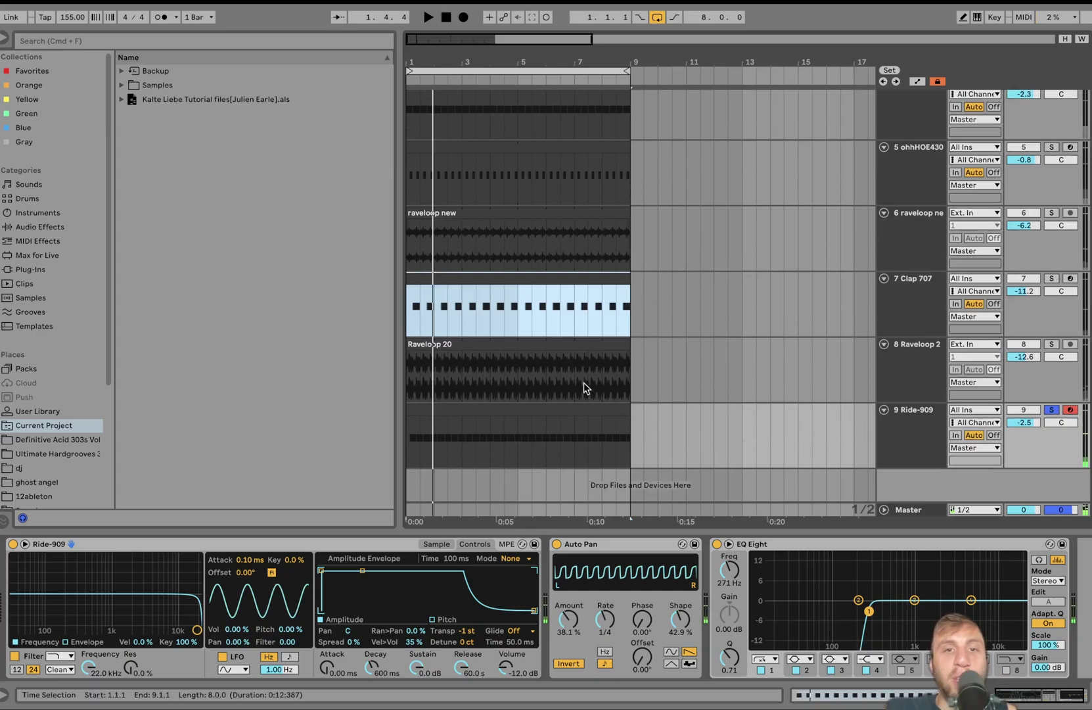
click(525, 402)
click(526, 408)
Add tracks 4 hard techn and 5 ohhHOE430 to the solo and play them together with the Ride-909.
scroll(530, 413, up, 3)
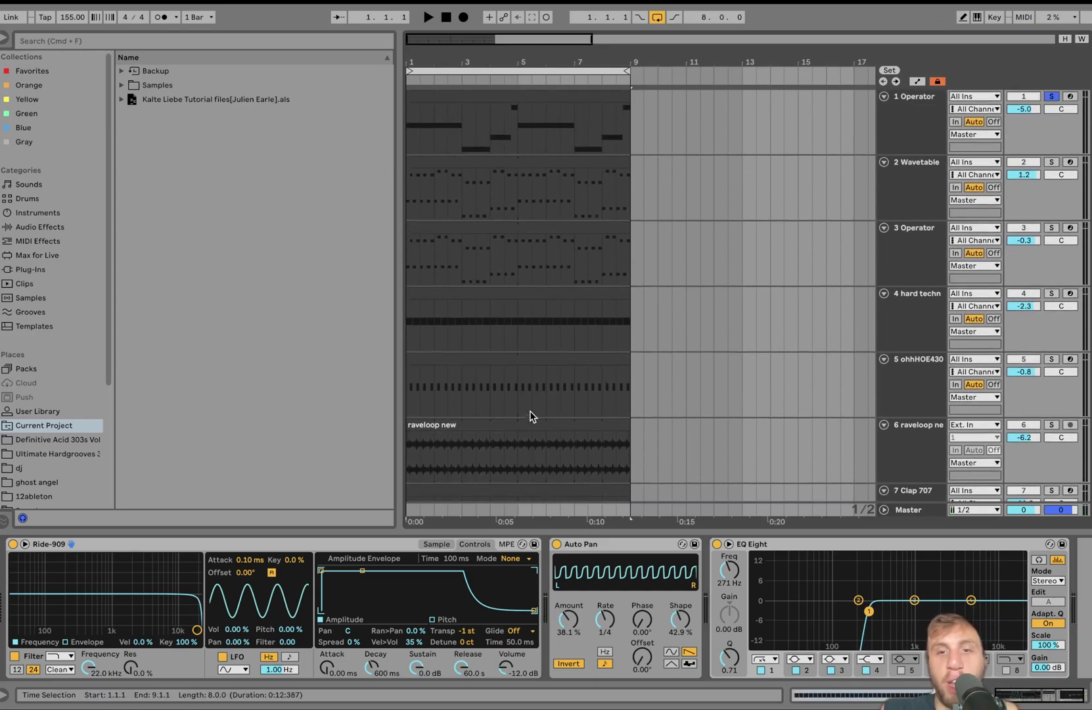
click(1052, 359)
click(1052, 293)
scroll(920, 328, down, 2)
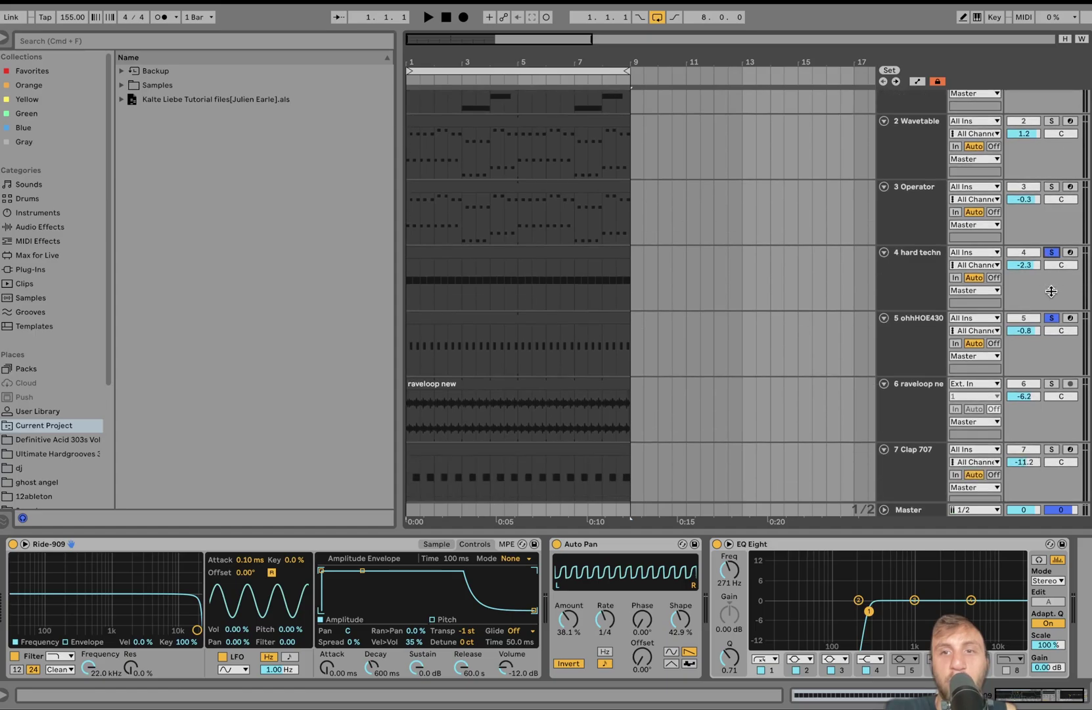
key(space)
Display the open hi-hat's sampler settings, play the loop, and examine the Ride-909's sample waveform and control settings.
click(919, 329)
scroll(919, 329, down, 5)
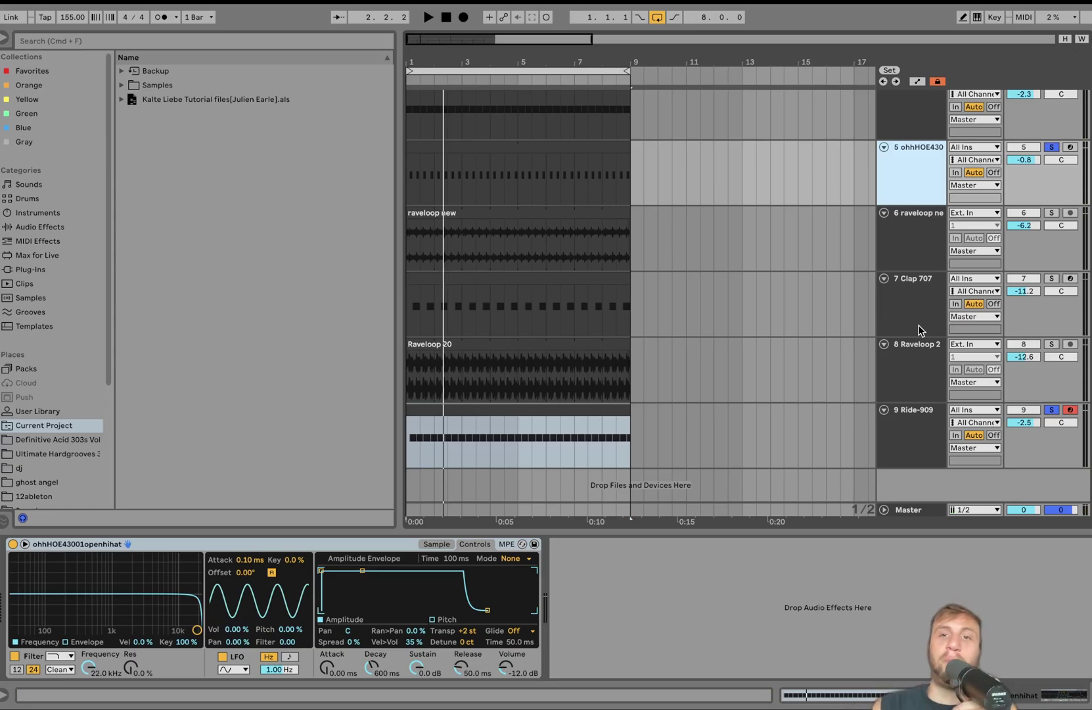
click(501, 417)
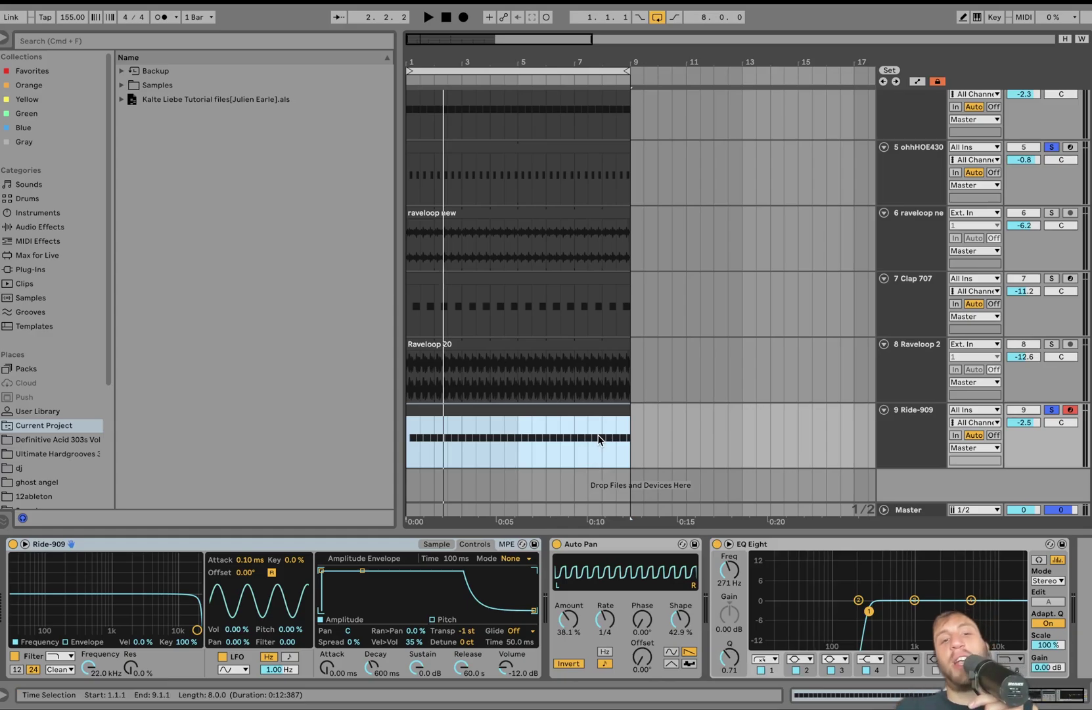
key(space)
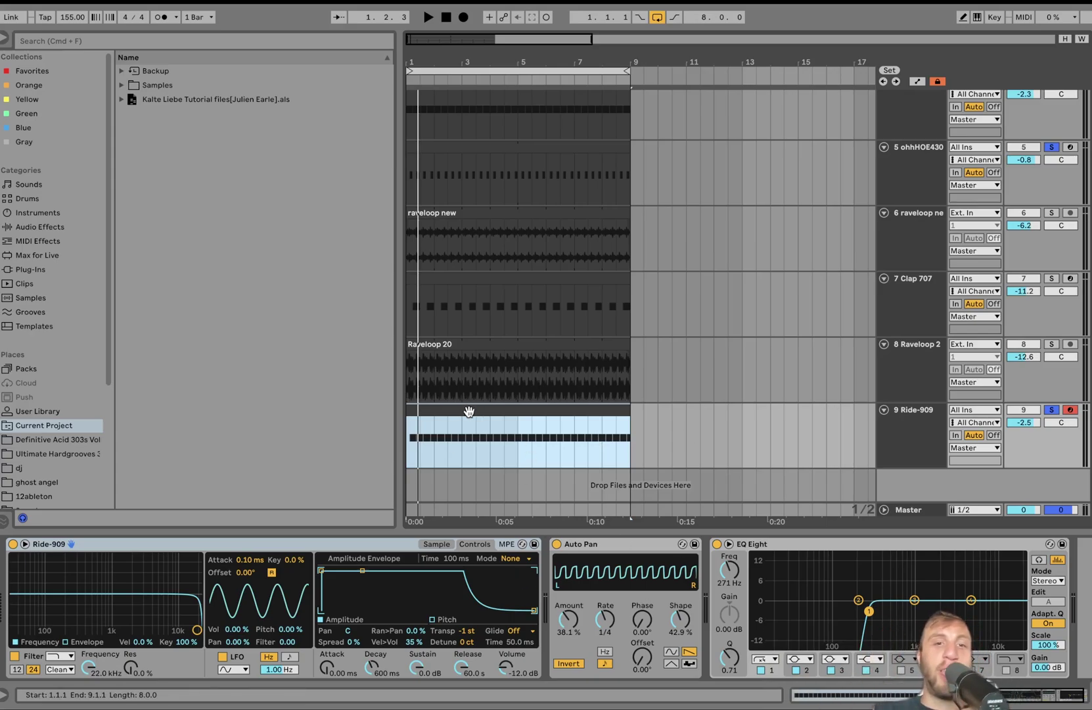
click(432, 551)
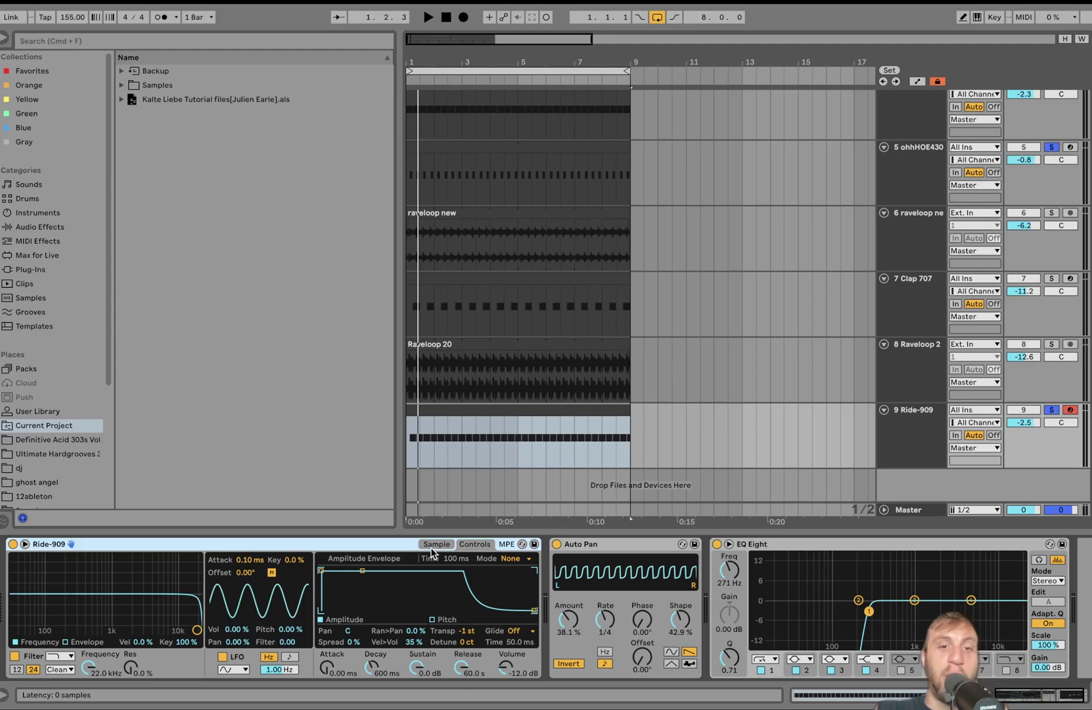
click(435, 544)
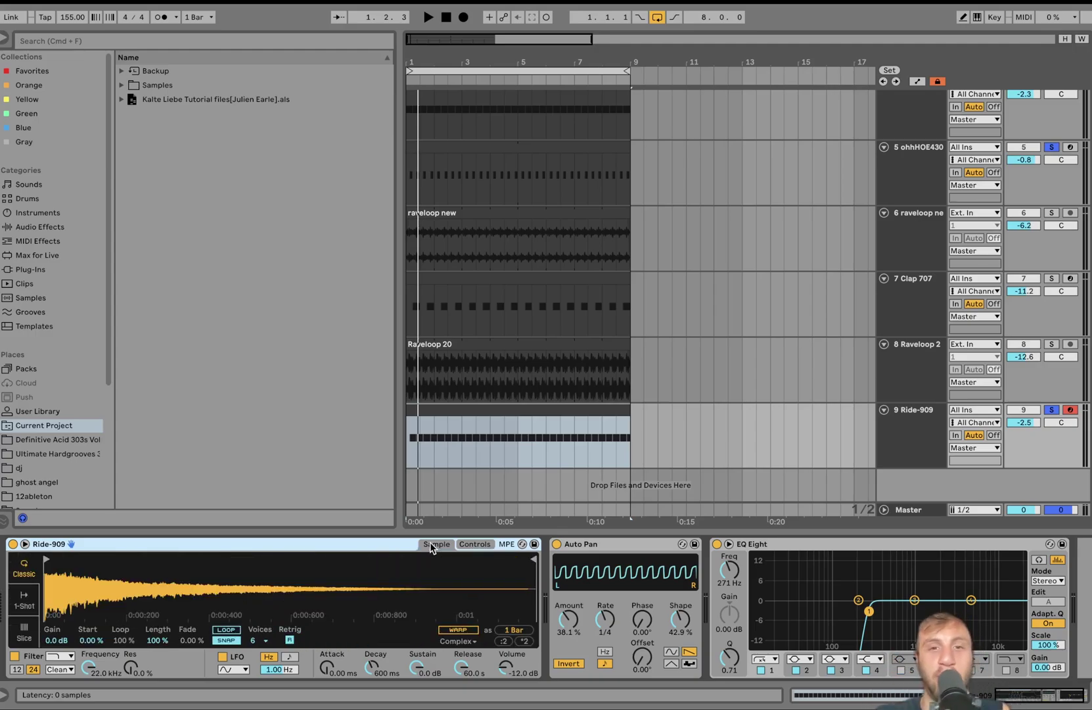
click(475, 544)
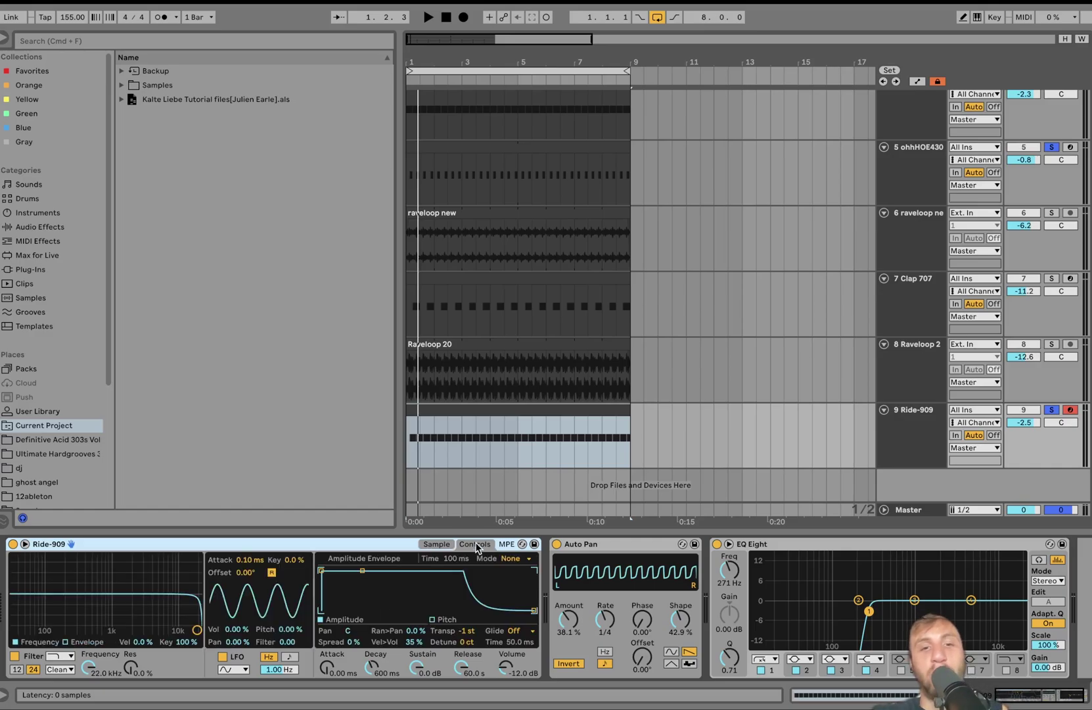
click(441, 457)
Play the kick, hi-hat and ride together, comparing the Ride-909's Auto Pan bypassed and enabled, and leave it enabled.
scroll(815, 426, up, 2)
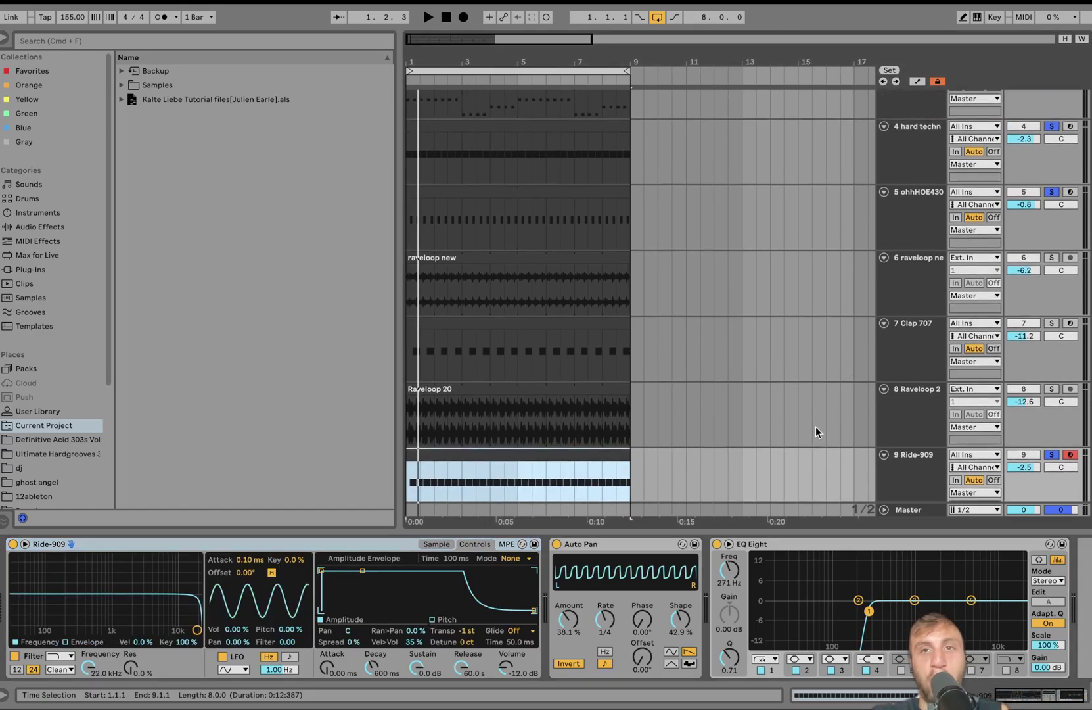
key(space)
scroll(816, 427, down, 2)
key(space)
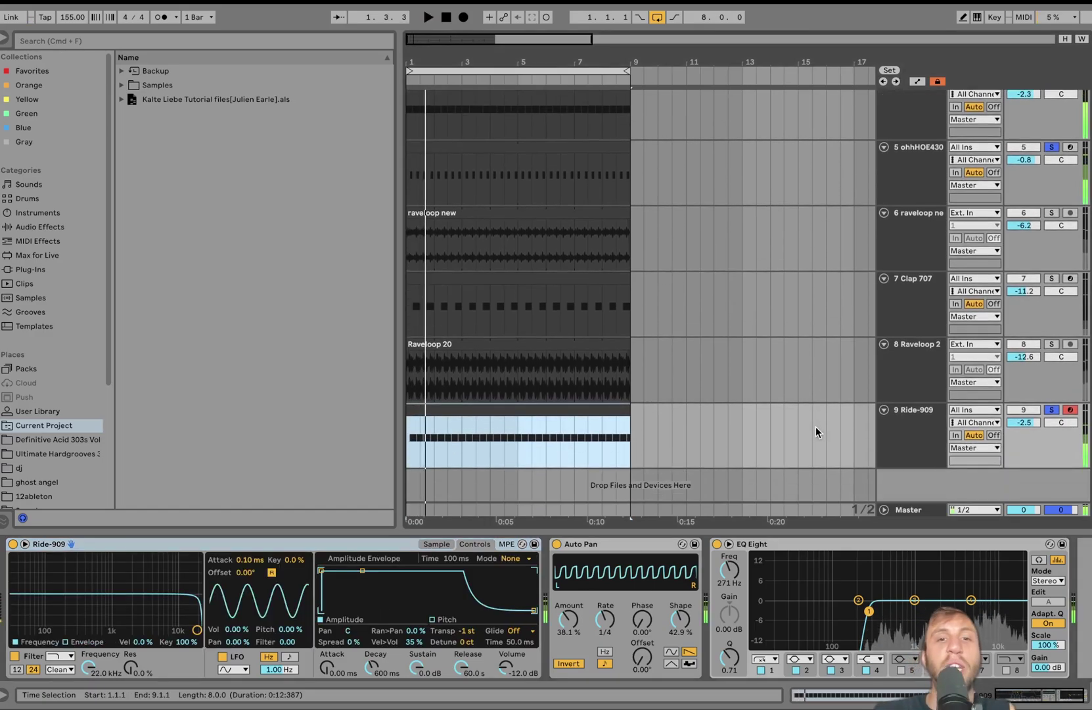
click(556, 544)
key(space)
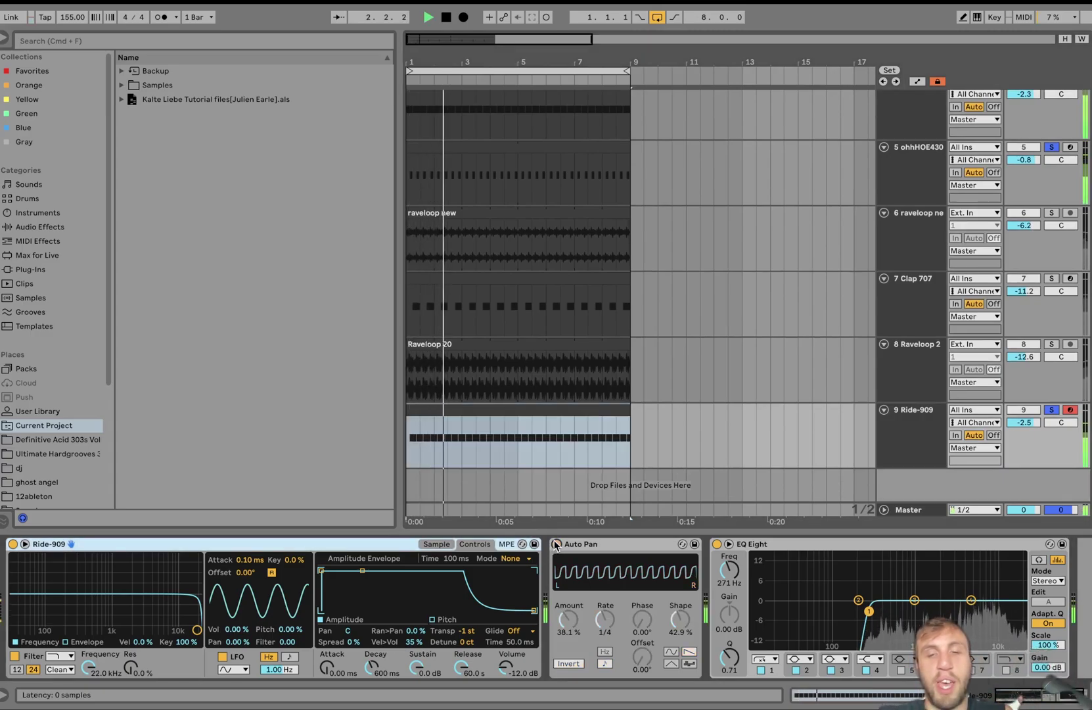
key(space)
click(556, 544)
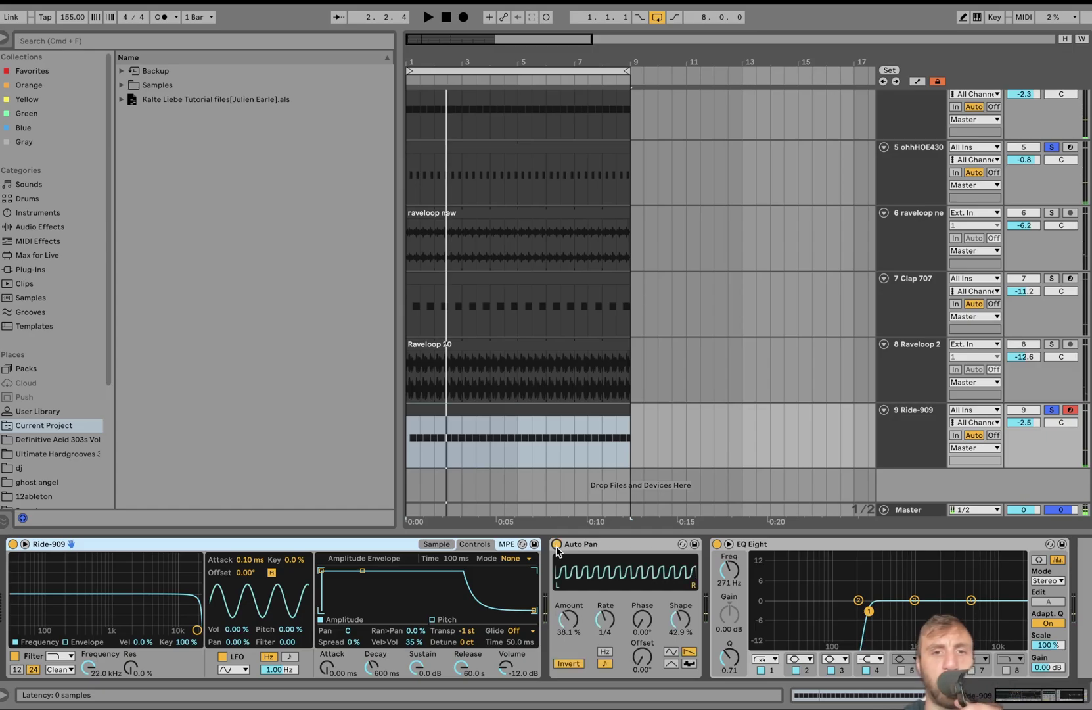
key(space)
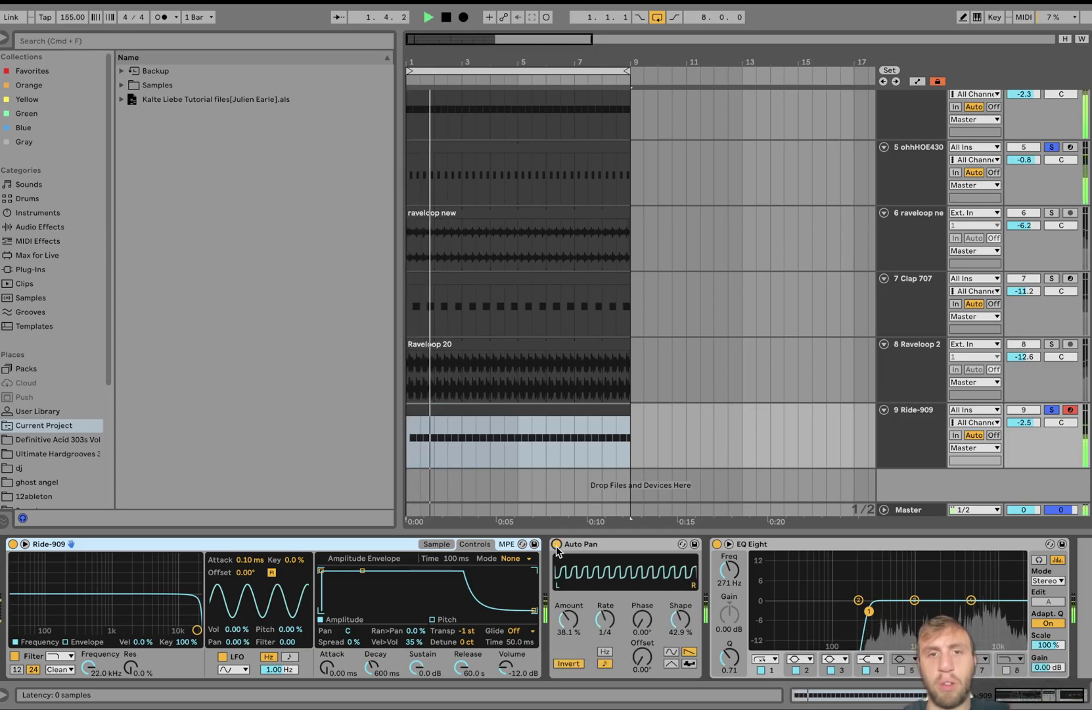
key(space)
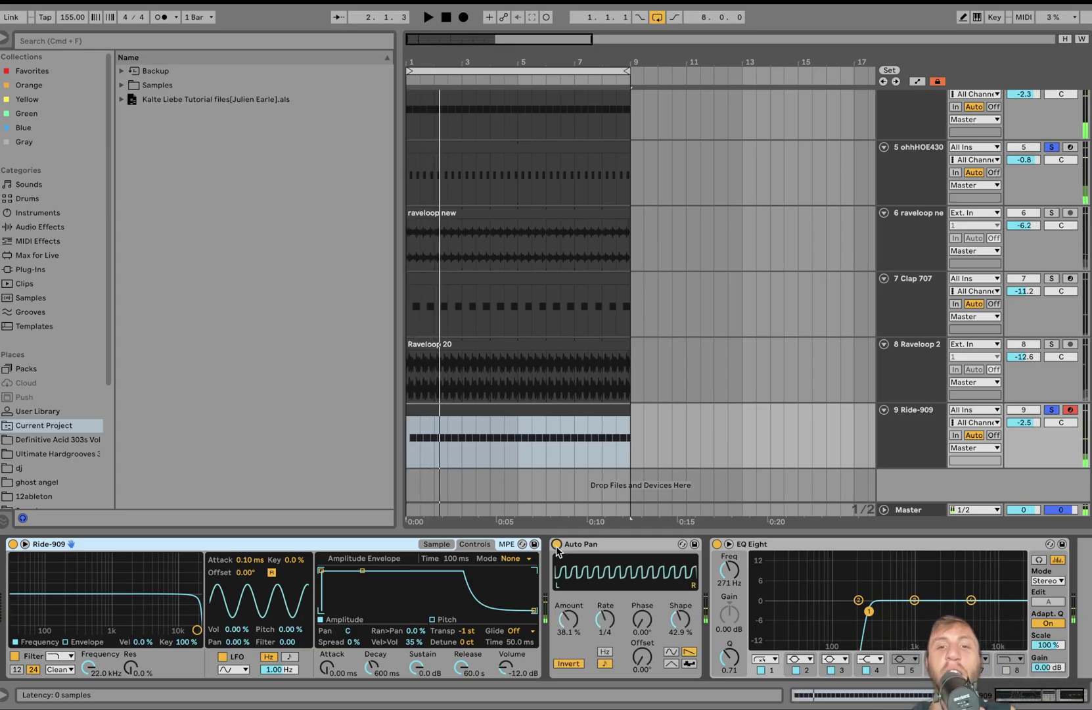
Select the Ride-909's EQ Eight, clear all track solos and play the loop with every track.
click(774, 544)
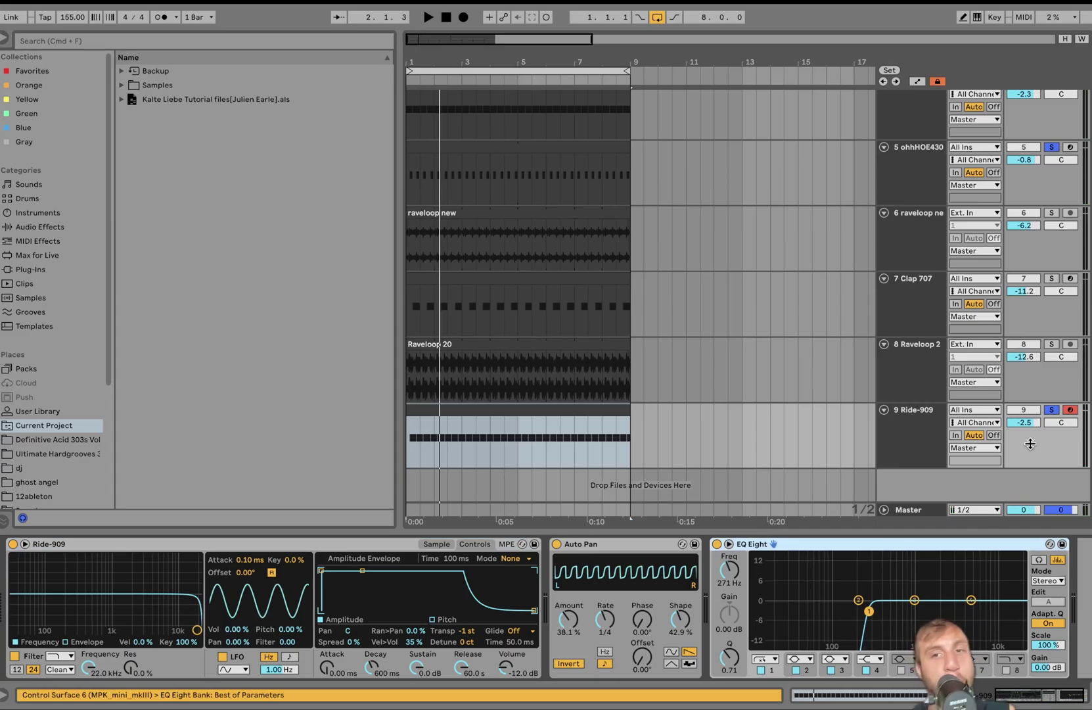
click(1052, 409)
click(507, 412)
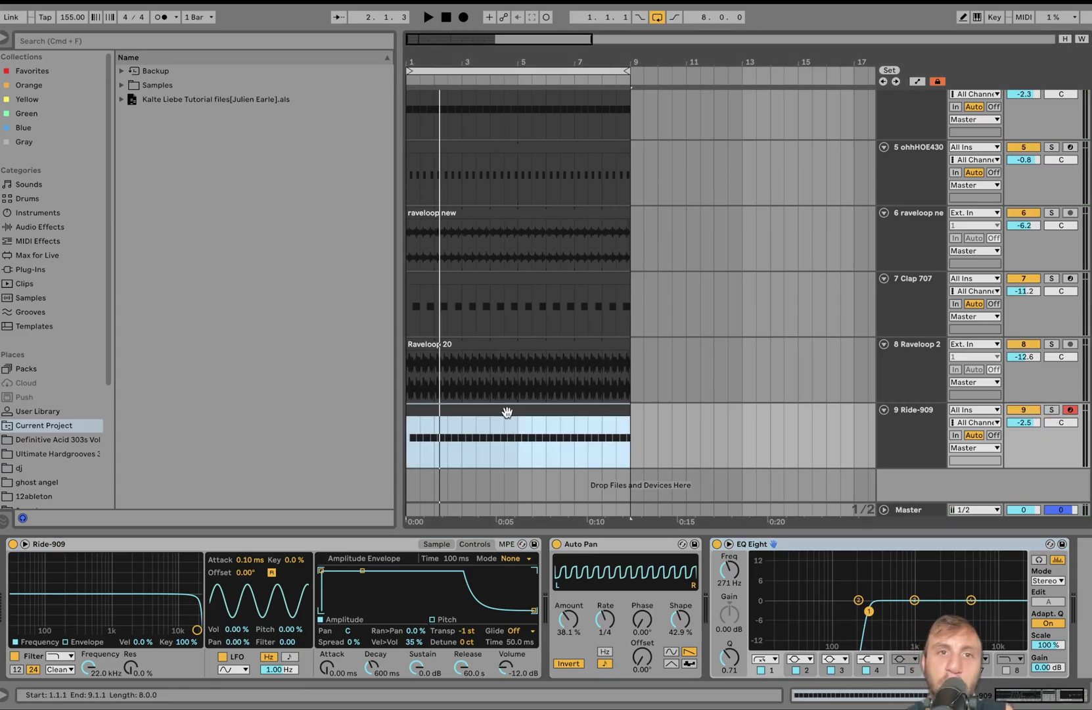
scroll(591, 109, up, 5)
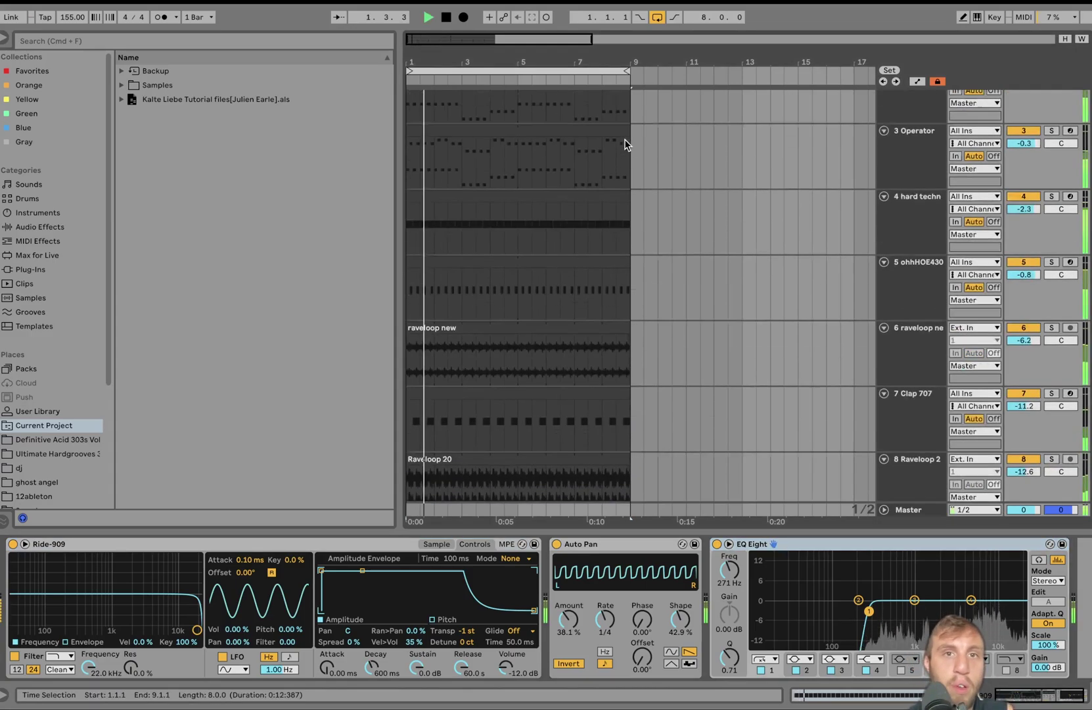
Turn off the arrangement loop, select all nine tracks and fold them, and stop playback.
click(657, 17)
click(919, 140)
key(super+a)
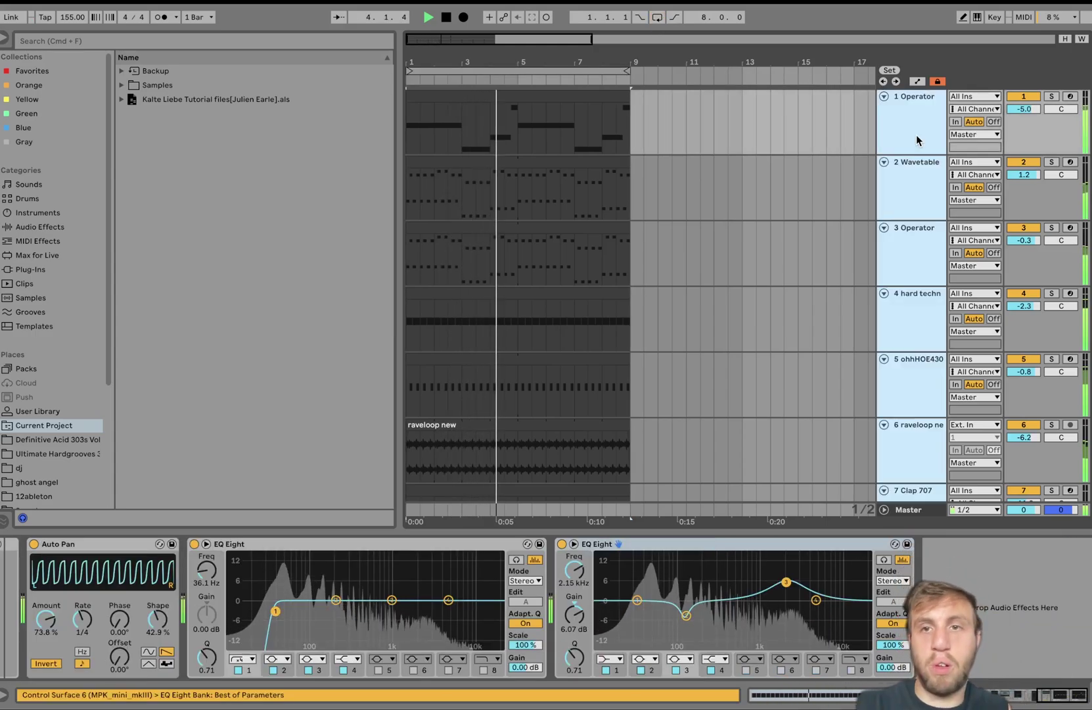
key(u)
key(space)
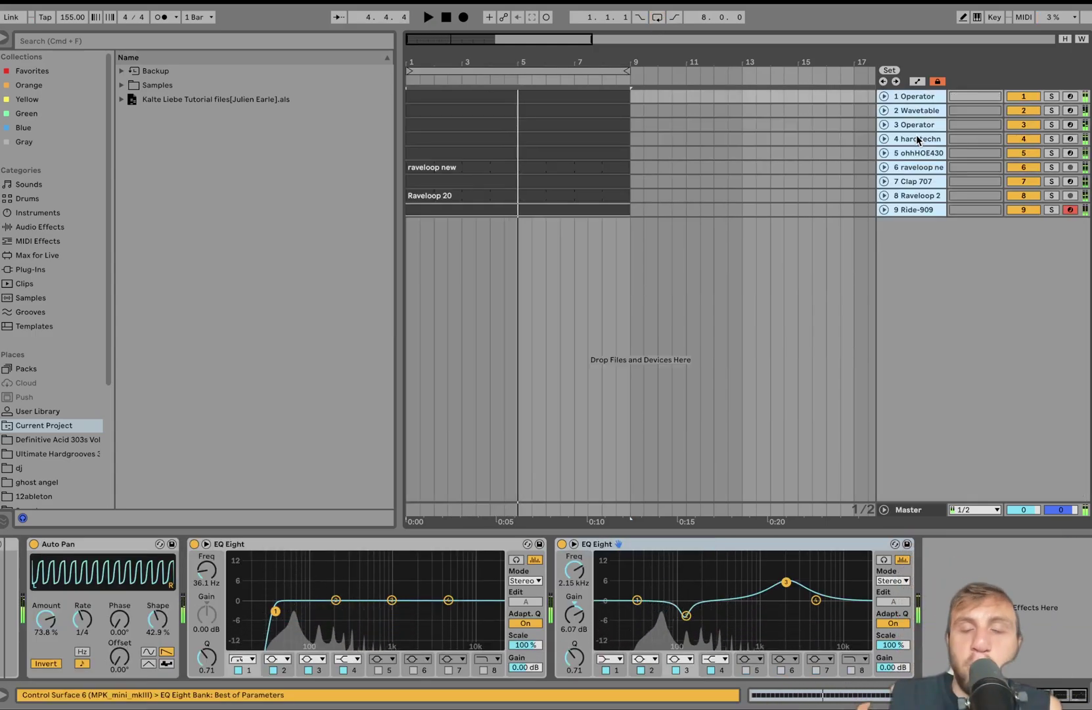